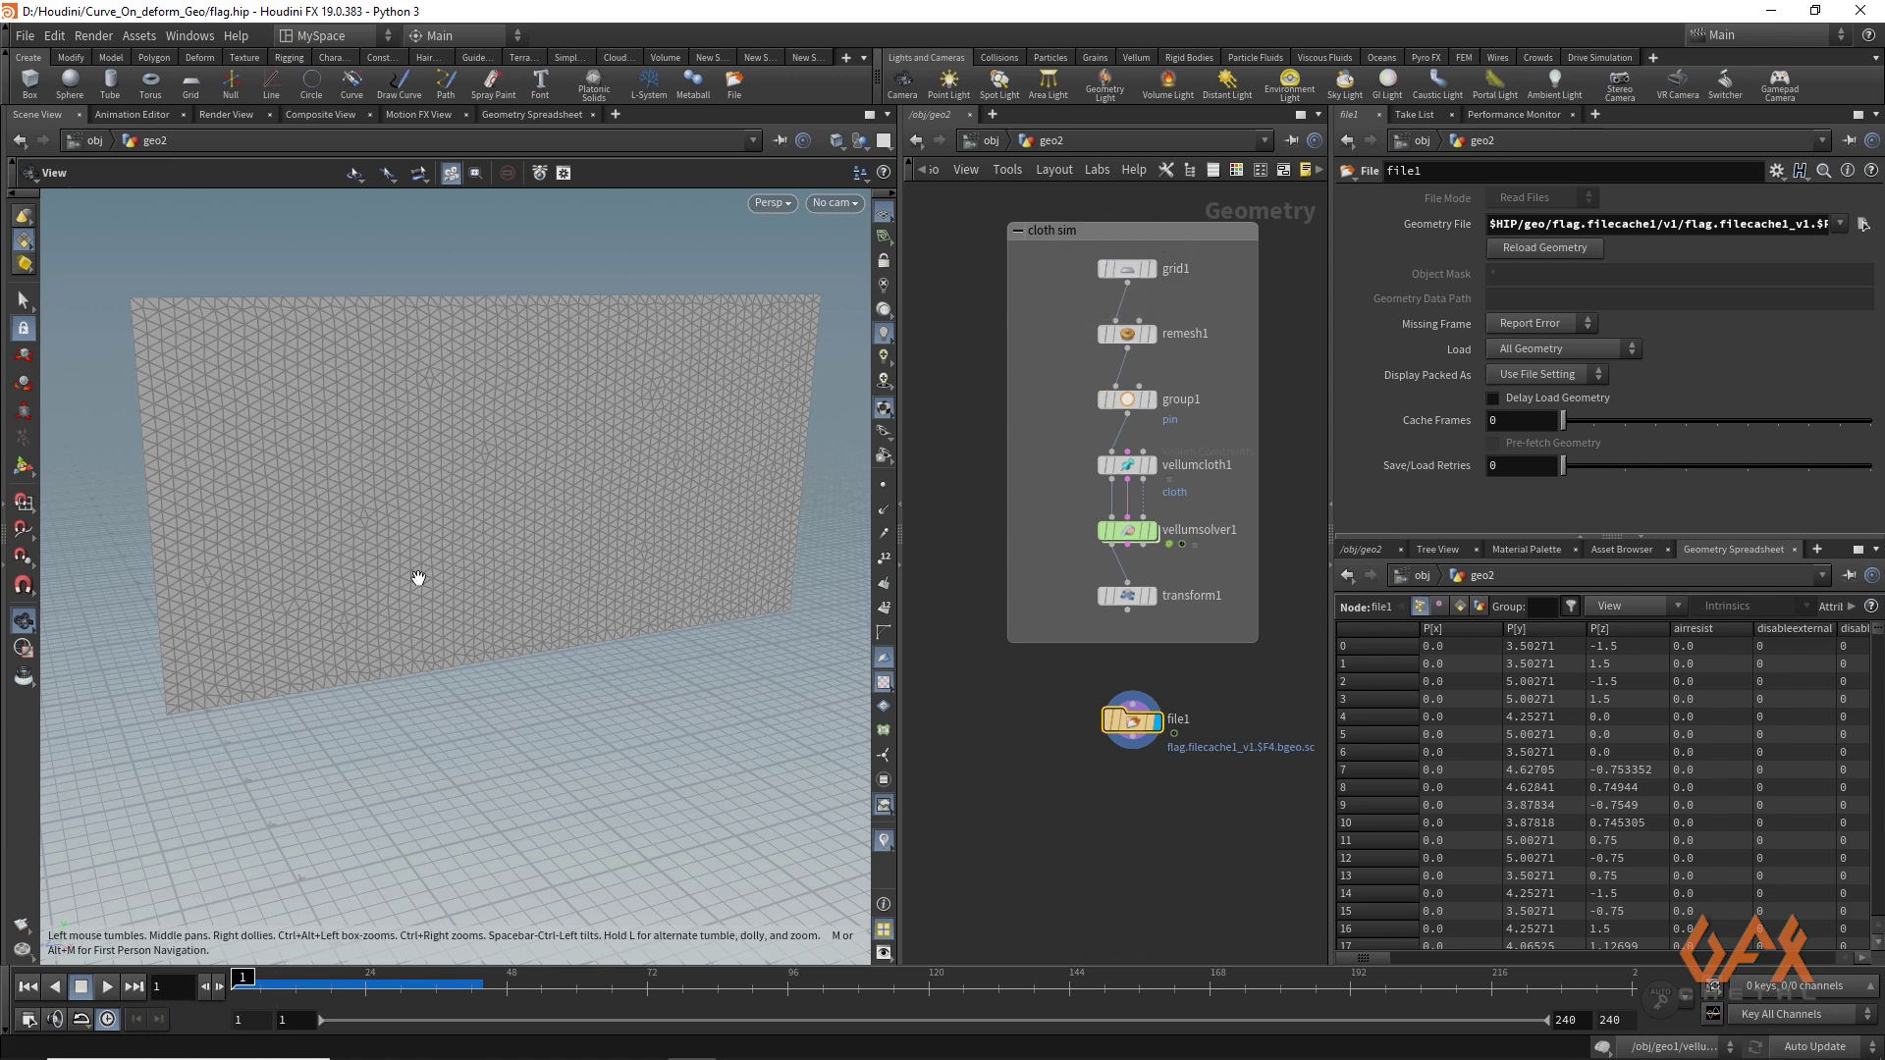
# Step: Play the cached flag simulation and pause it at frame 127
pyautogui.click(107, 986)
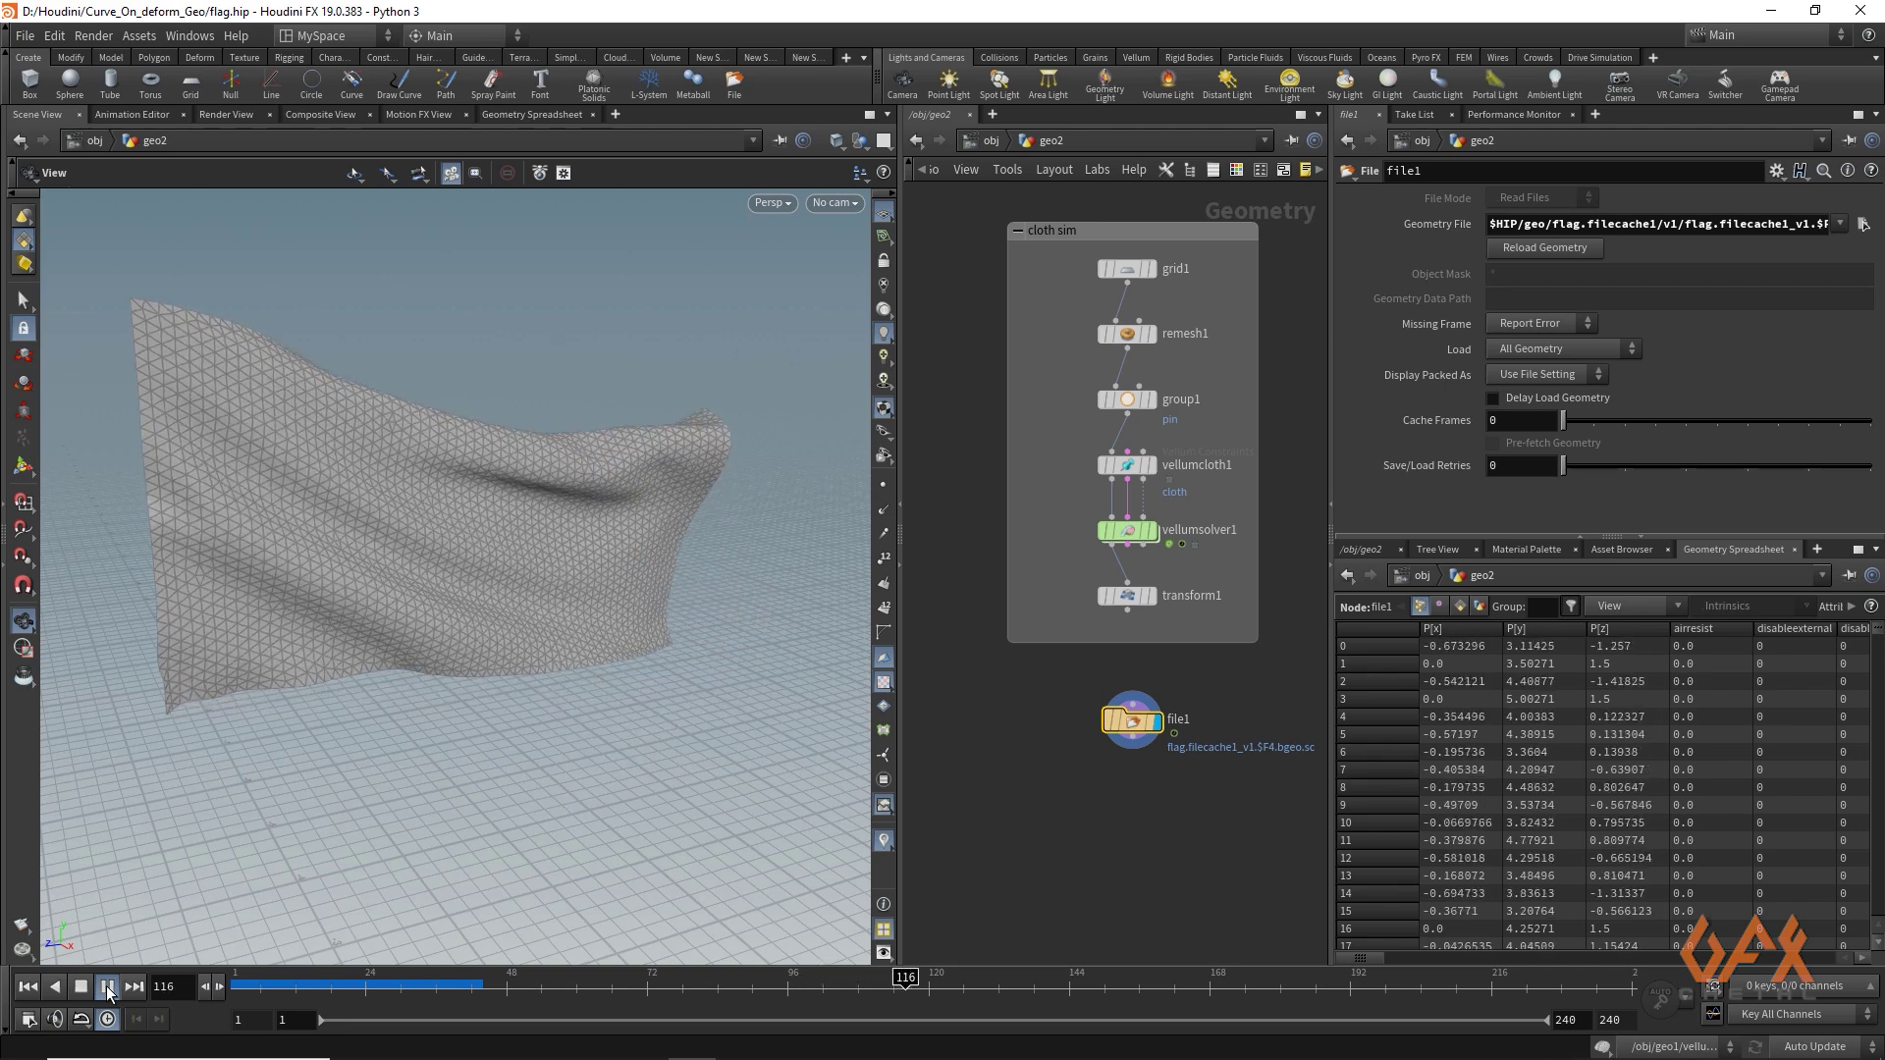
pyautogui.click(107, 986)
pyautogui.moveTo(1106, 736)
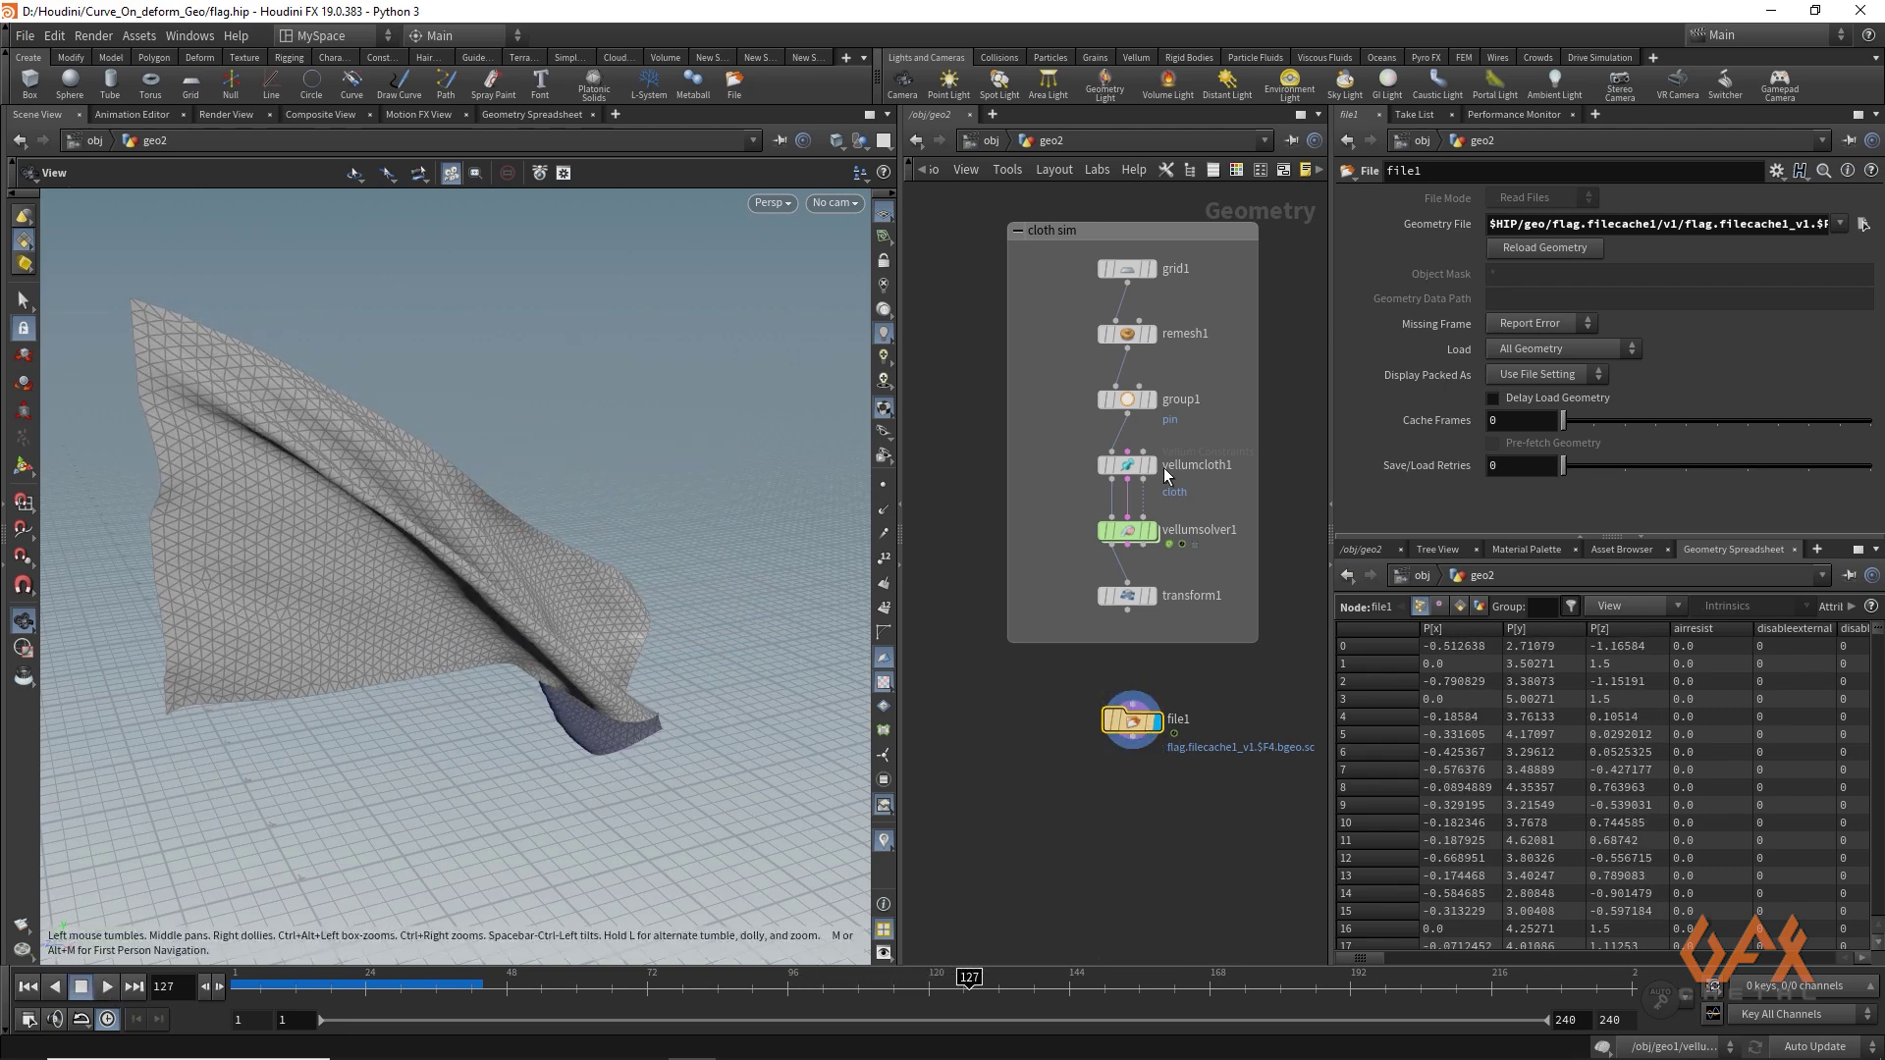
# Step: Make room below file1 and add a Time Shift node wired from it
pyautogui.moveTo(1090, 797); pyautogui.dragTo(1033, 723, button='middle')
pyautogui.moveTo(1107, 660)
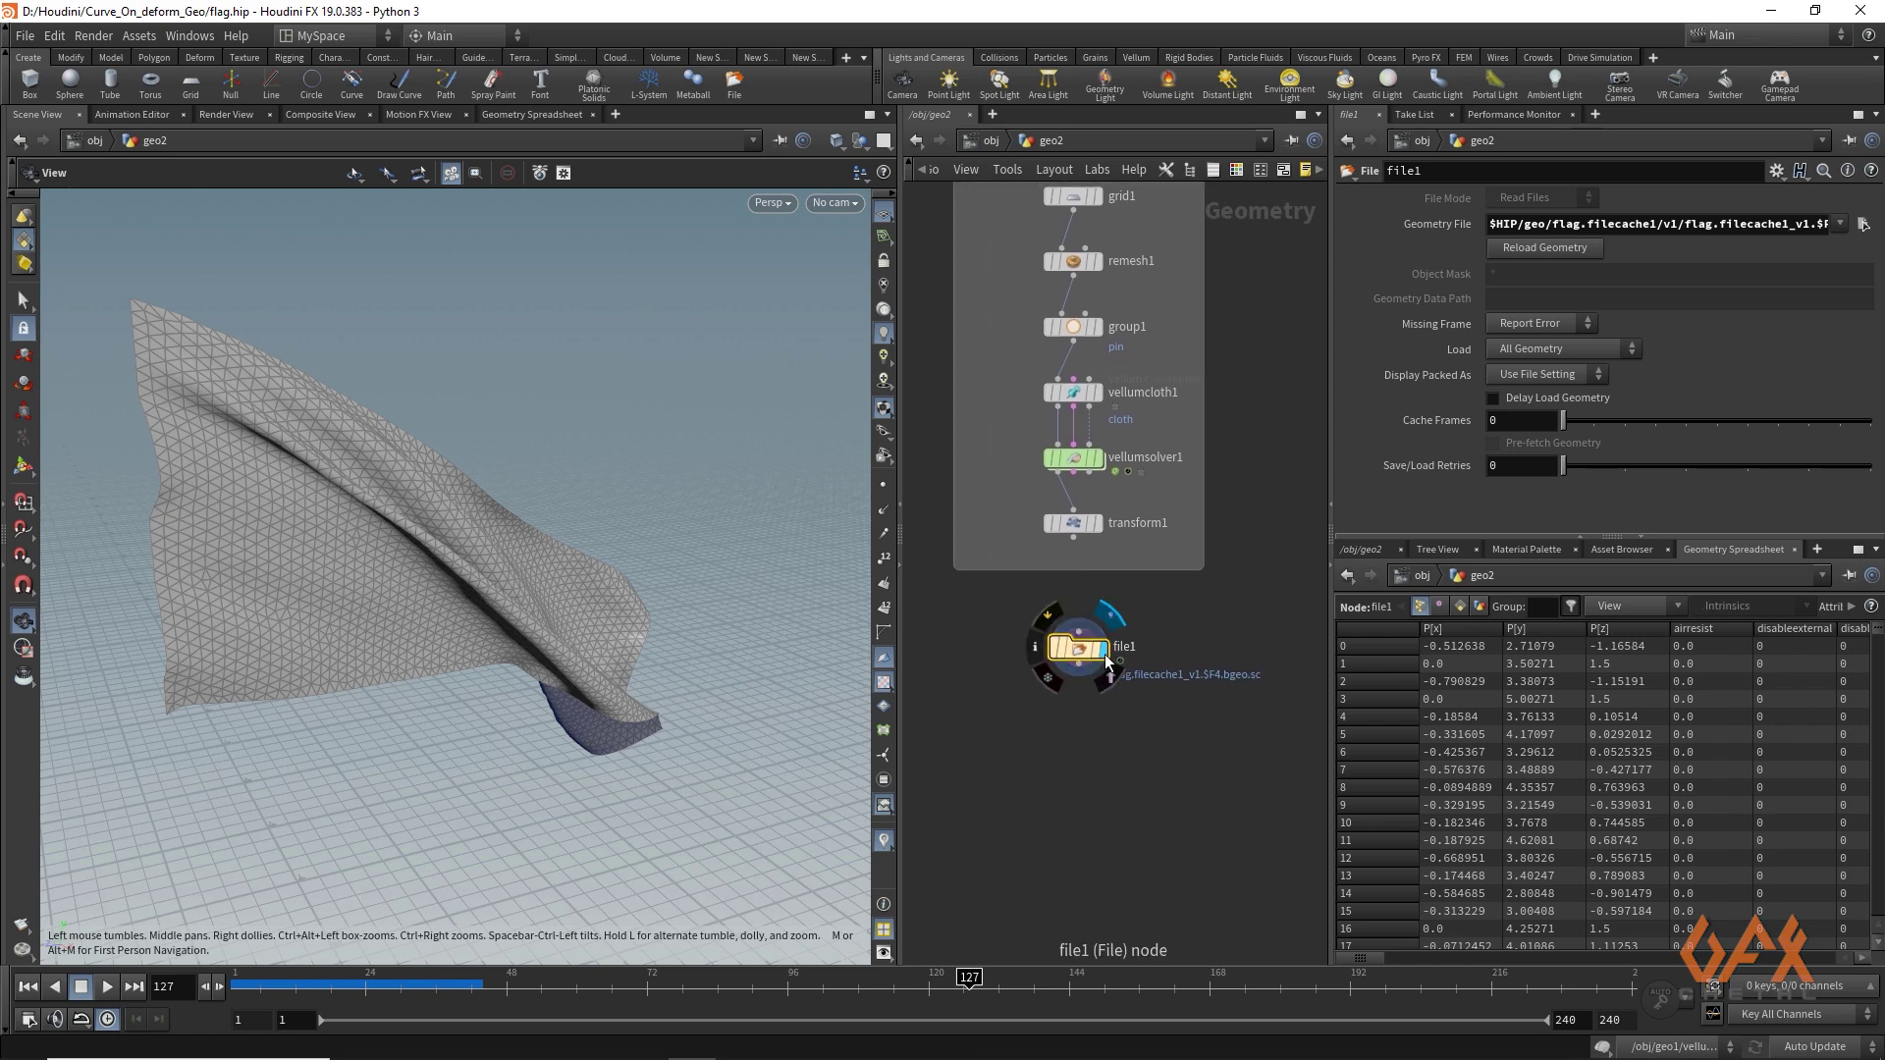
pyautogui.moveTo(1106, 660); pyautogui.dragTo(1069, 560, button='middle')
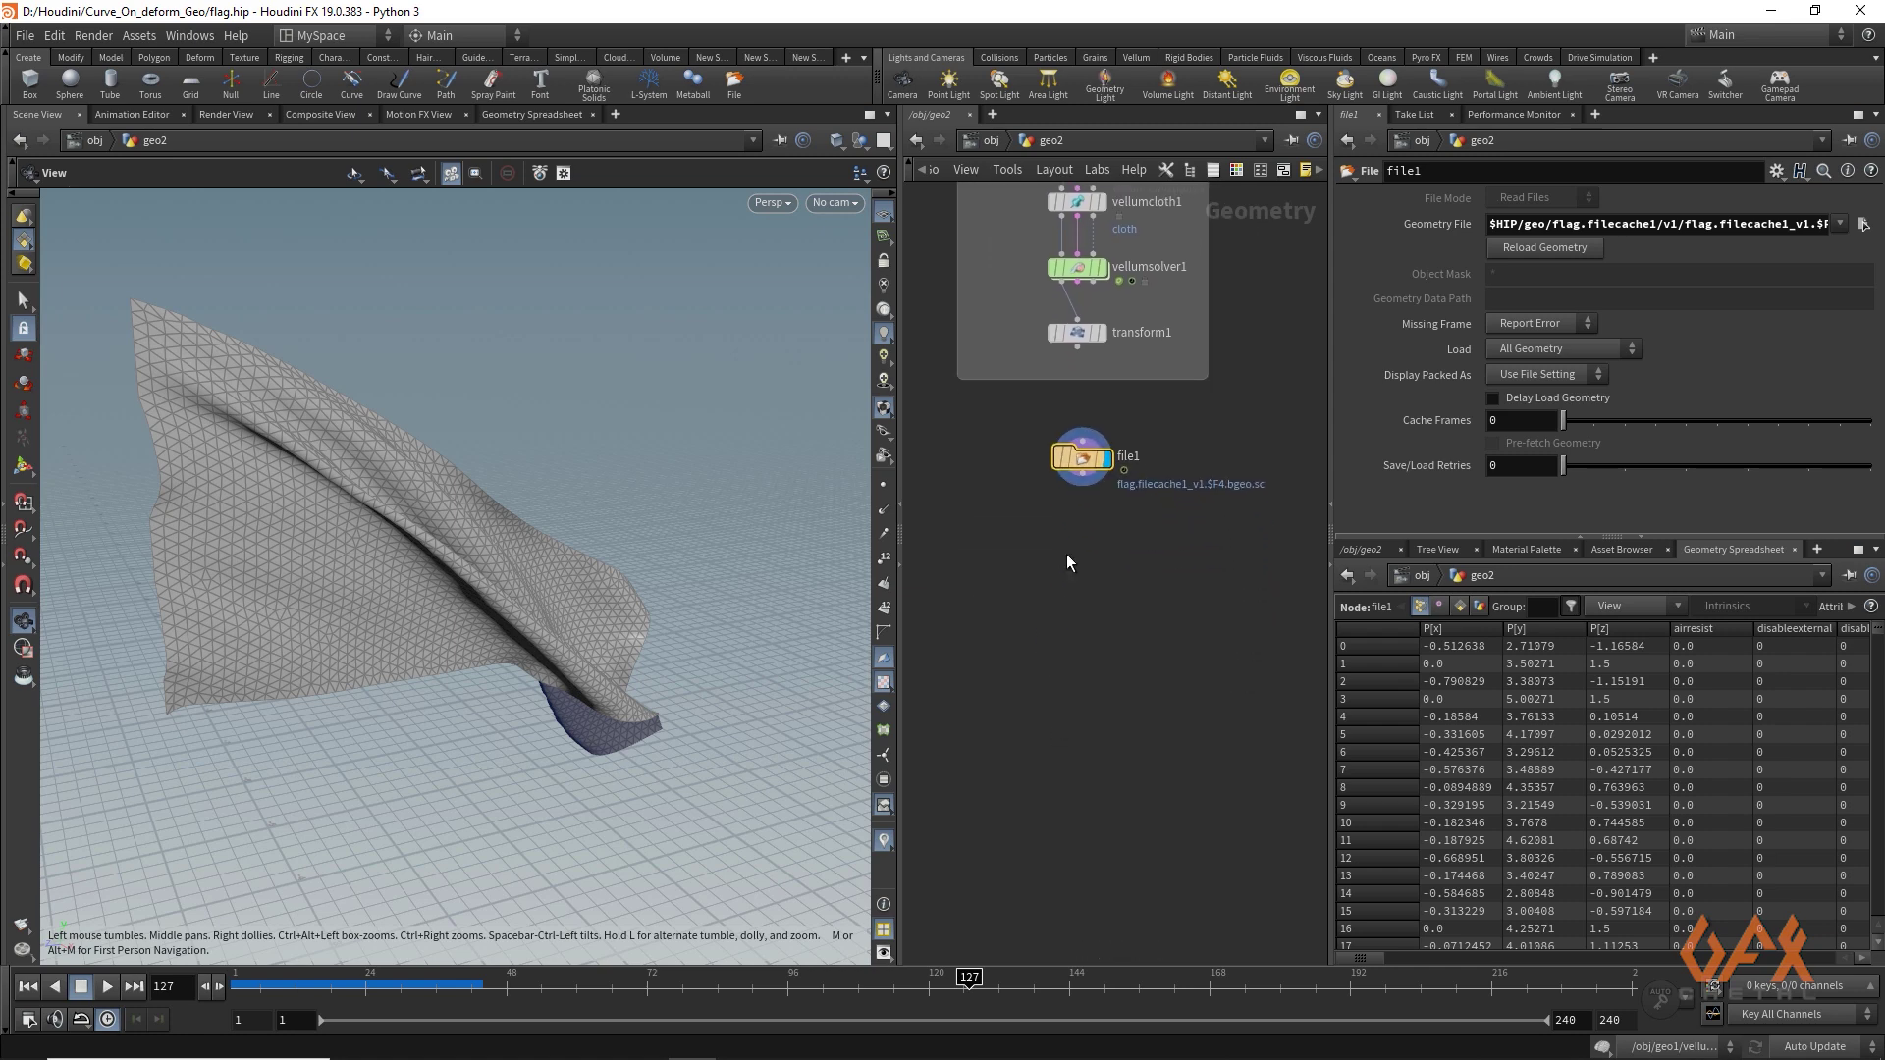
pyautogui.moveTo(895, 494); pyautogui.dragTo(835, 493)
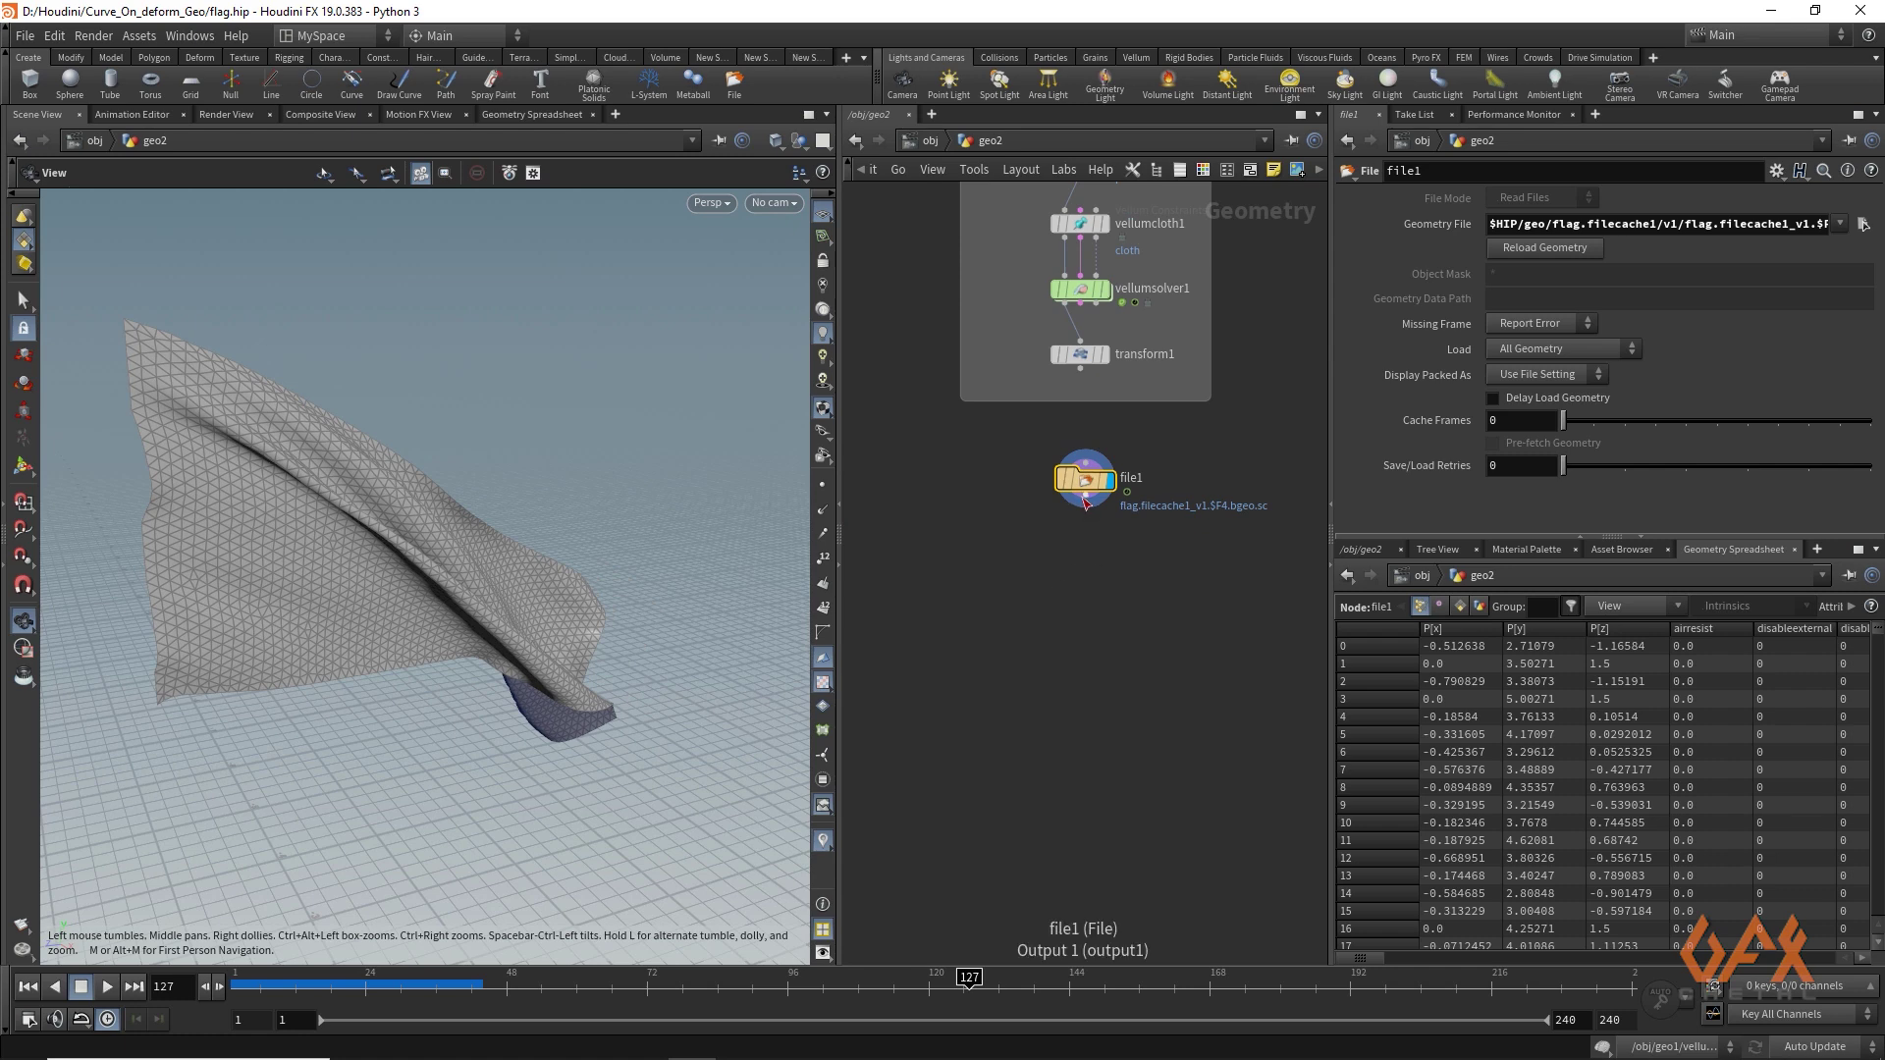
pyautogui.moveTo(1085, 509); pyautogui.dragTo(999, 578)
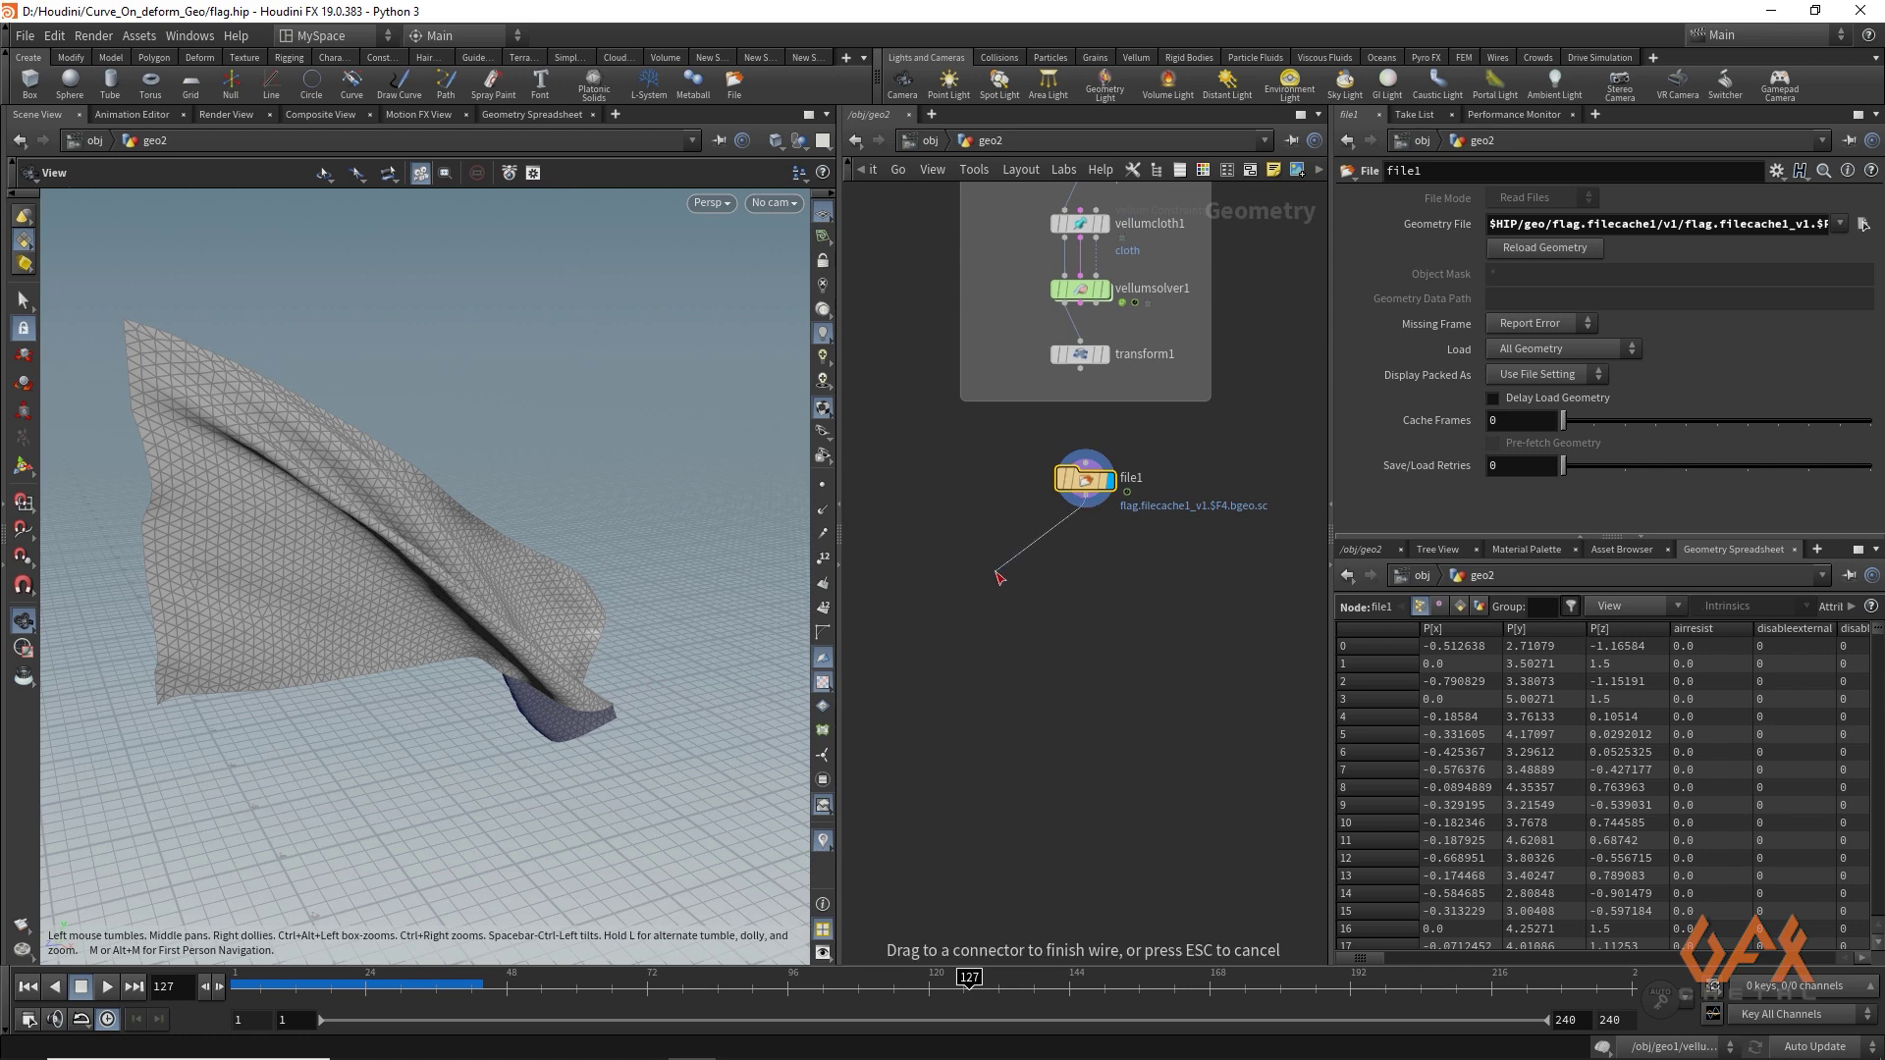
pyautogui.moveTo(1000, 578); pyautogui.dragTo(999, 579)
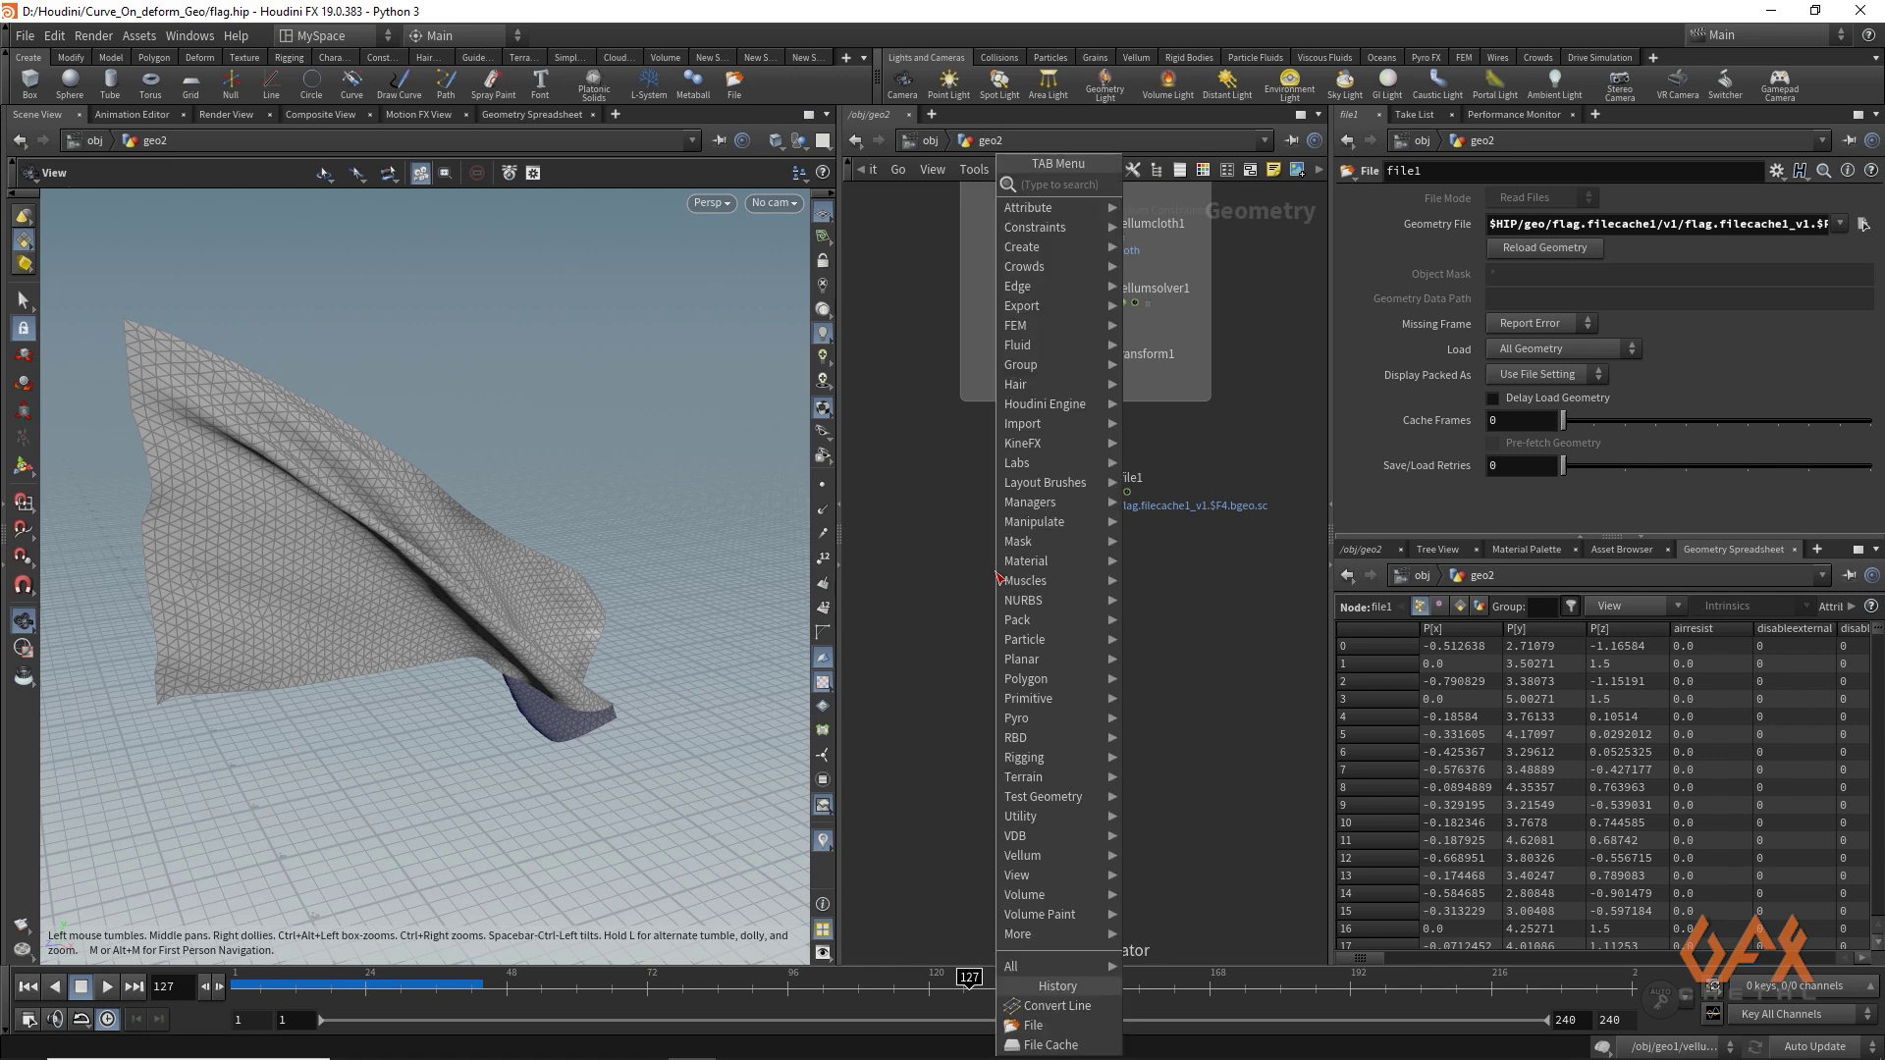
pyautogui.write('timesh')
pyautogui.press('Escape')
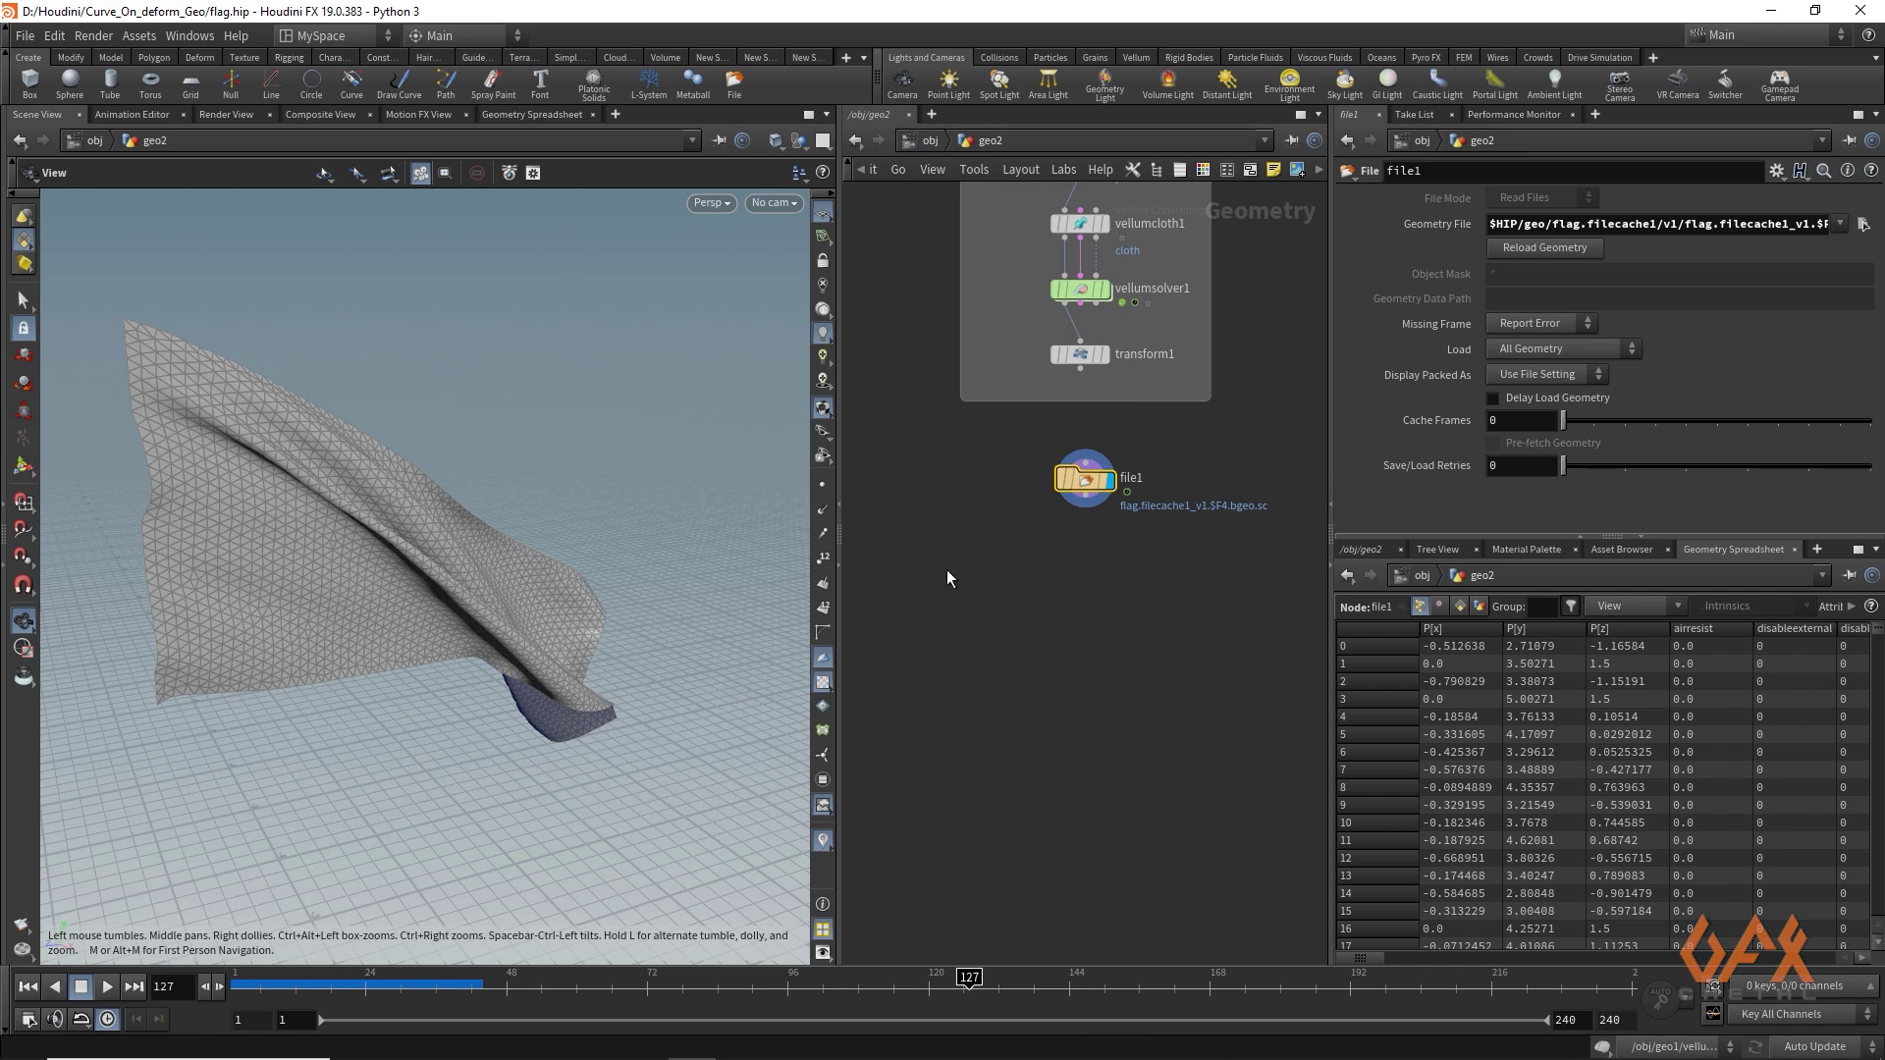
pyautogui.click(970, 581)
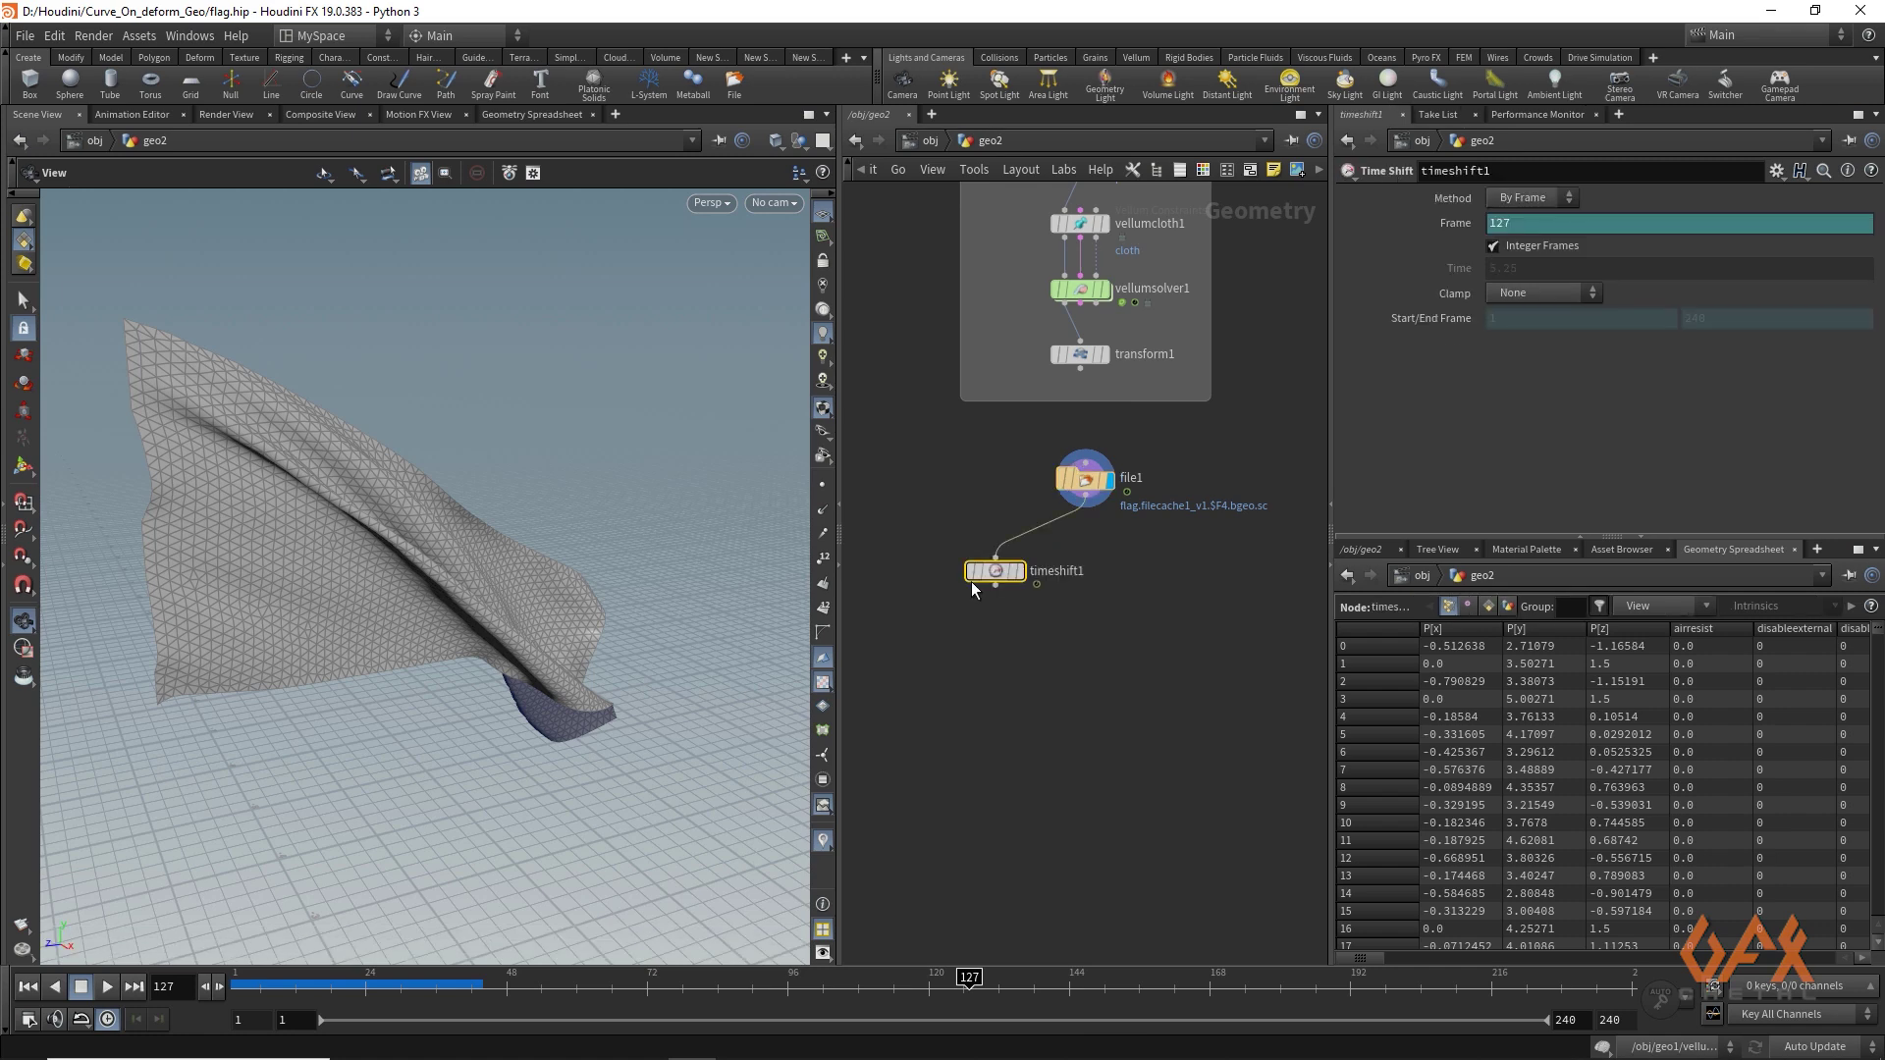
# Step: Scrub the early frames to confirm the flag stays frozen at frame 6
pyautogui.click(271, 980)
pyautogui.moveTo(271, 980)
pyautogui.mouseDown()
pyautogui.moveTo(294, 978)
pyautogui.moveTo(260, 979)
pyautogui.mouseUp()
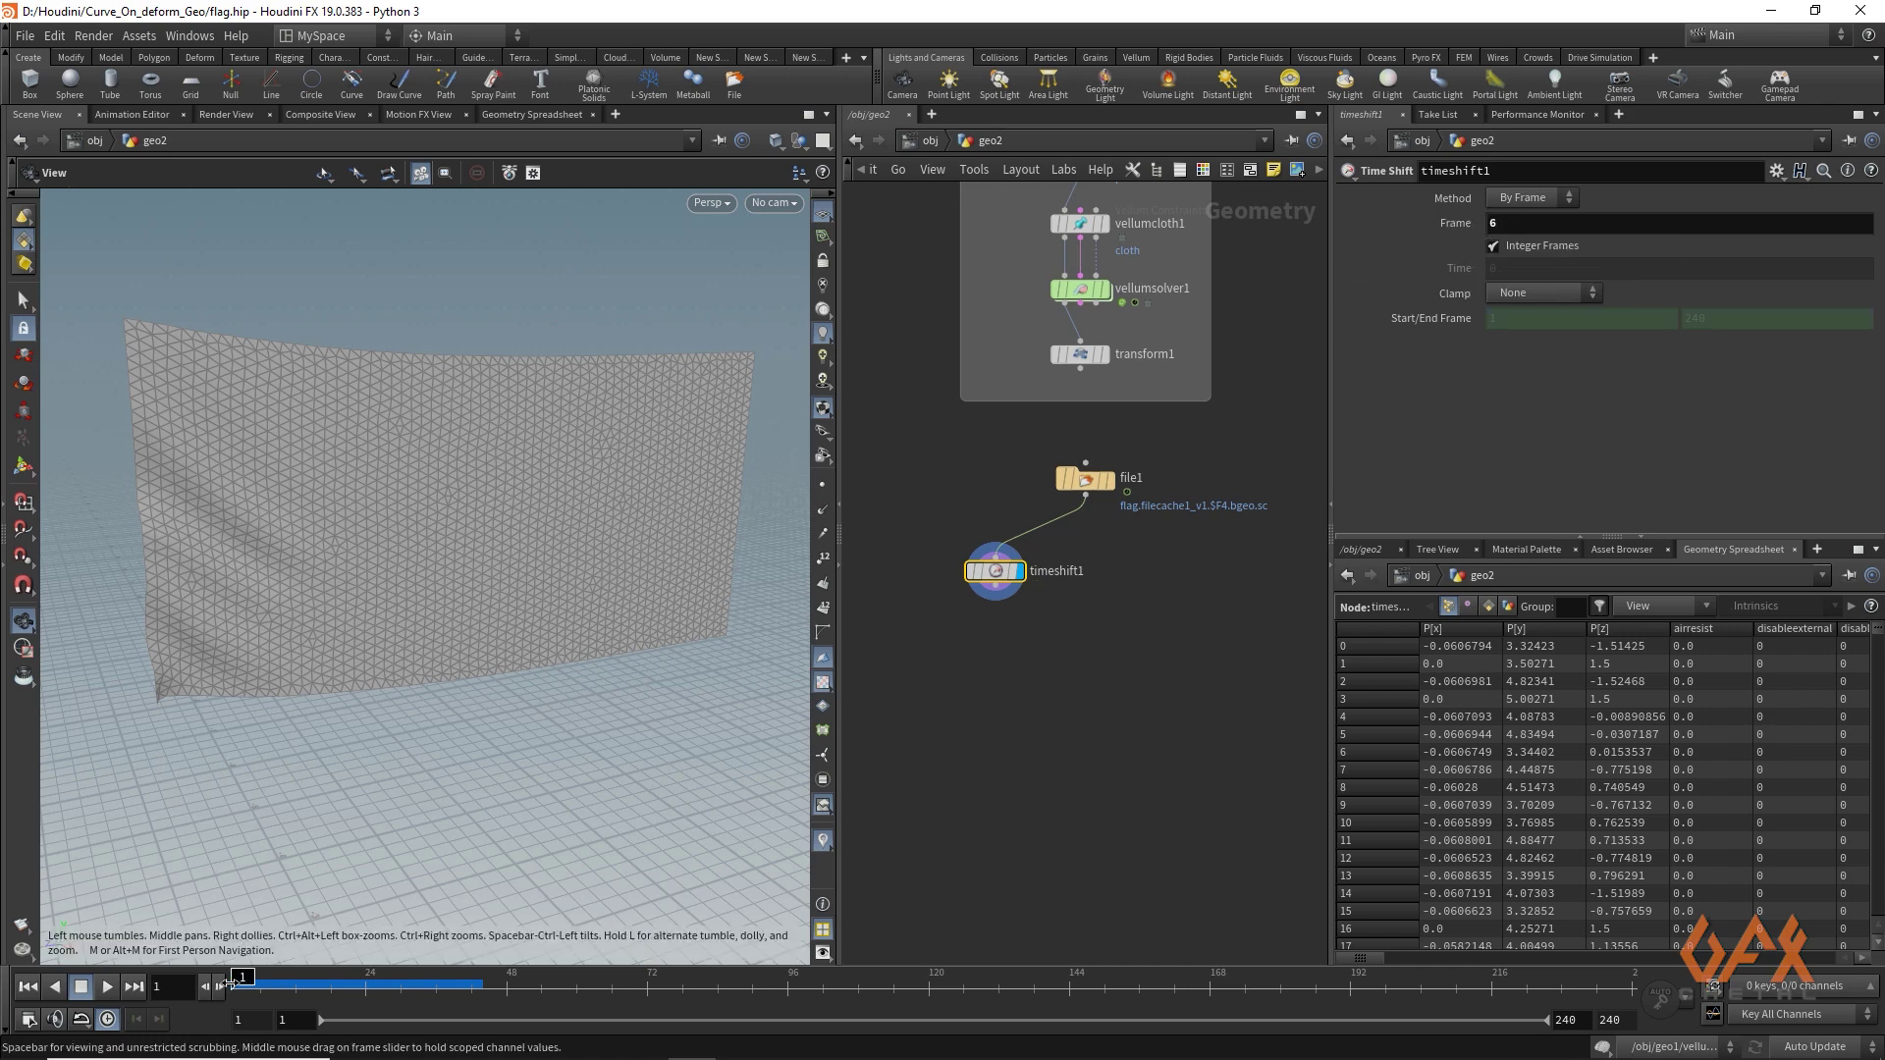
pyautogui.moveTo(260, 978)
pyautogui.mouseDown()
pyautogui.moveTo(1350, 979)
pyautogui.moveTo(237, 982)
pyautogui.mouseUp()
# Step: Add a displayed Draw Curve node wired below timeshift1
pyautogui.moveTo(1002, 616); pyautogui.dragTo(1015, 503, button='middle')
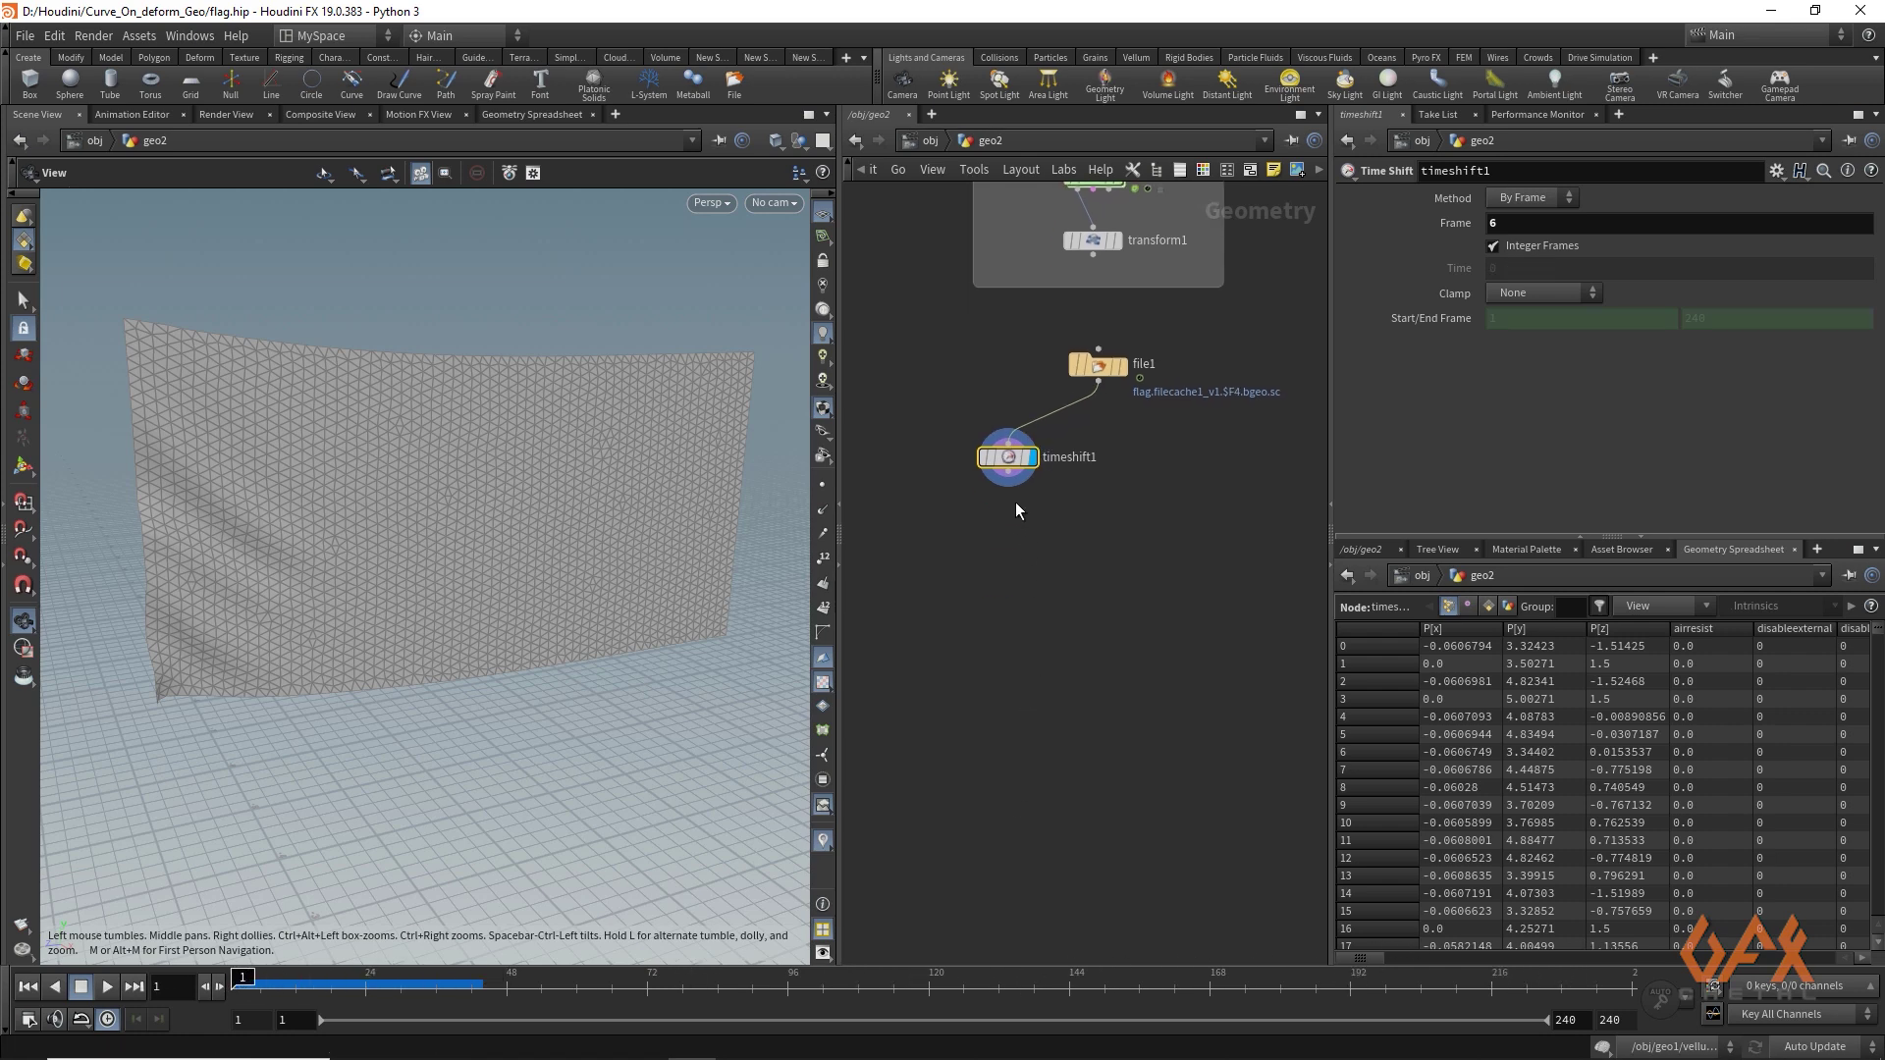
pyautogui.moveTo(1010, 479); pyautogui.dragTo(995, 586)
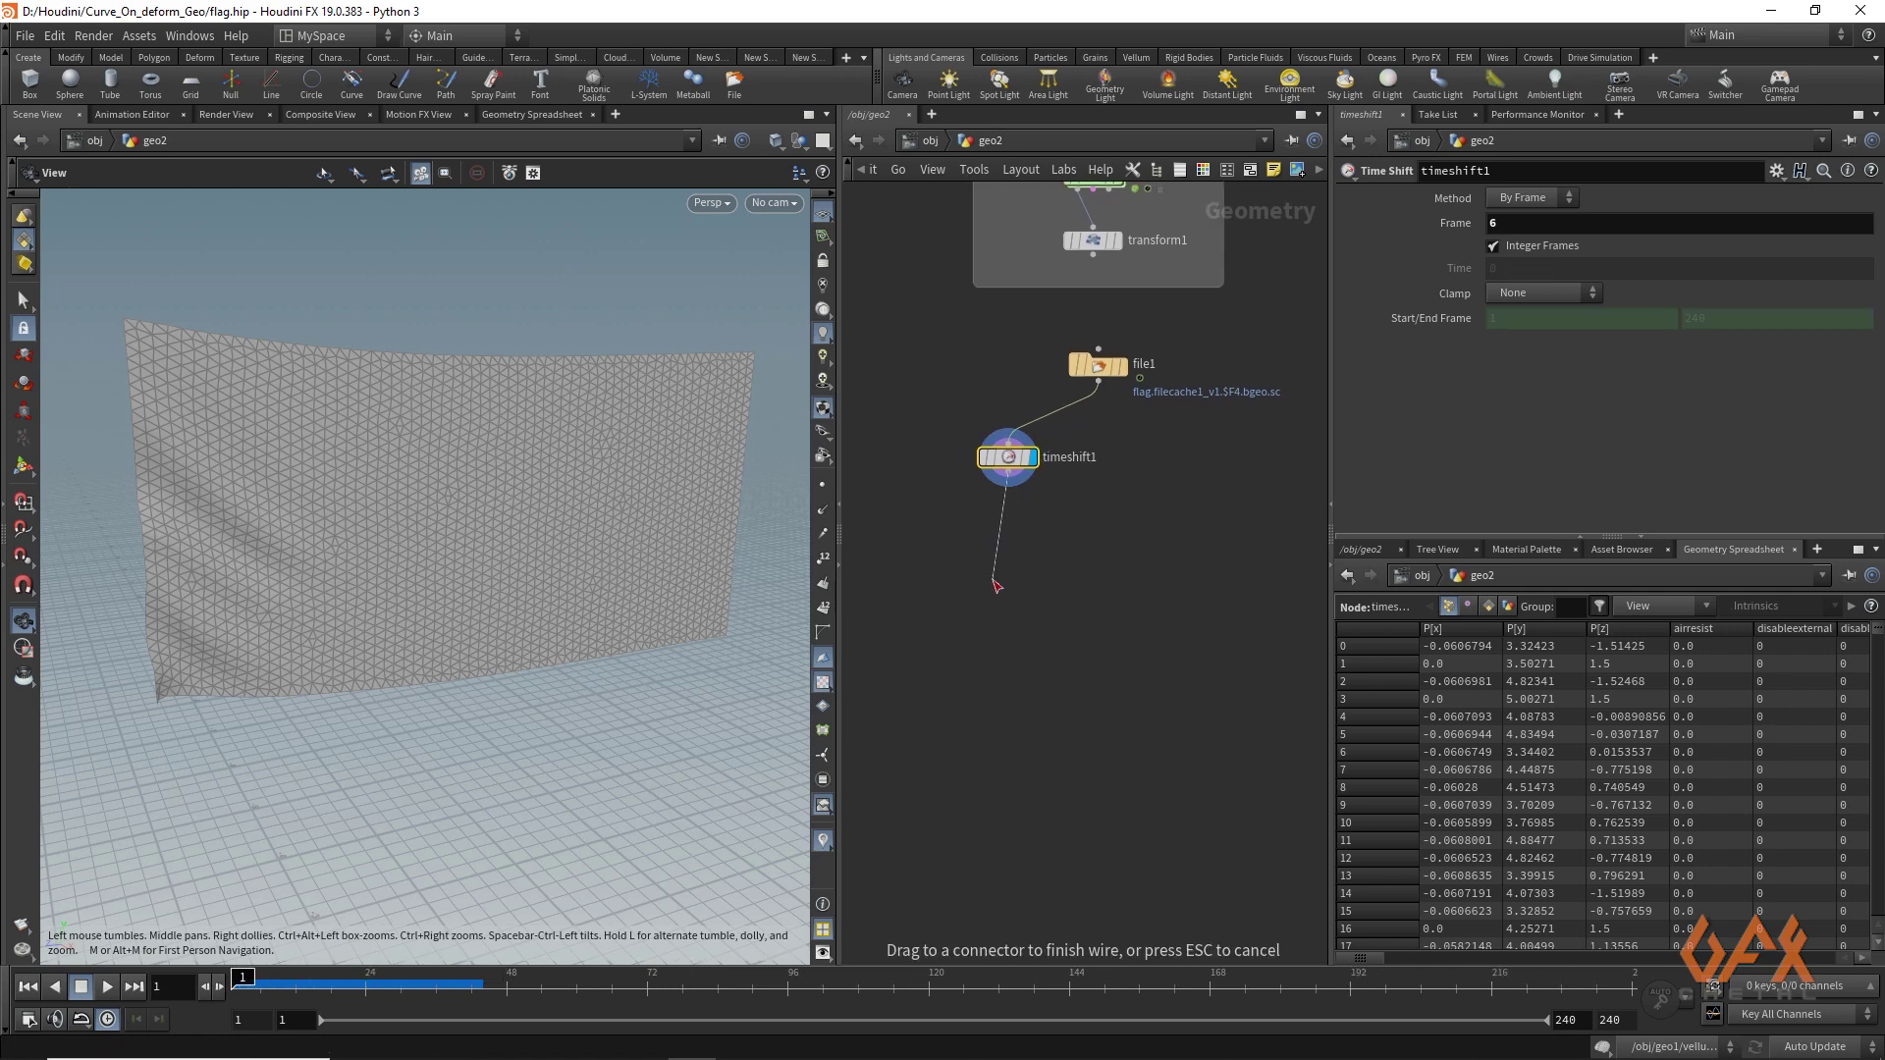
pyautogui.press('Tab')
pyautogui.write('drawc')
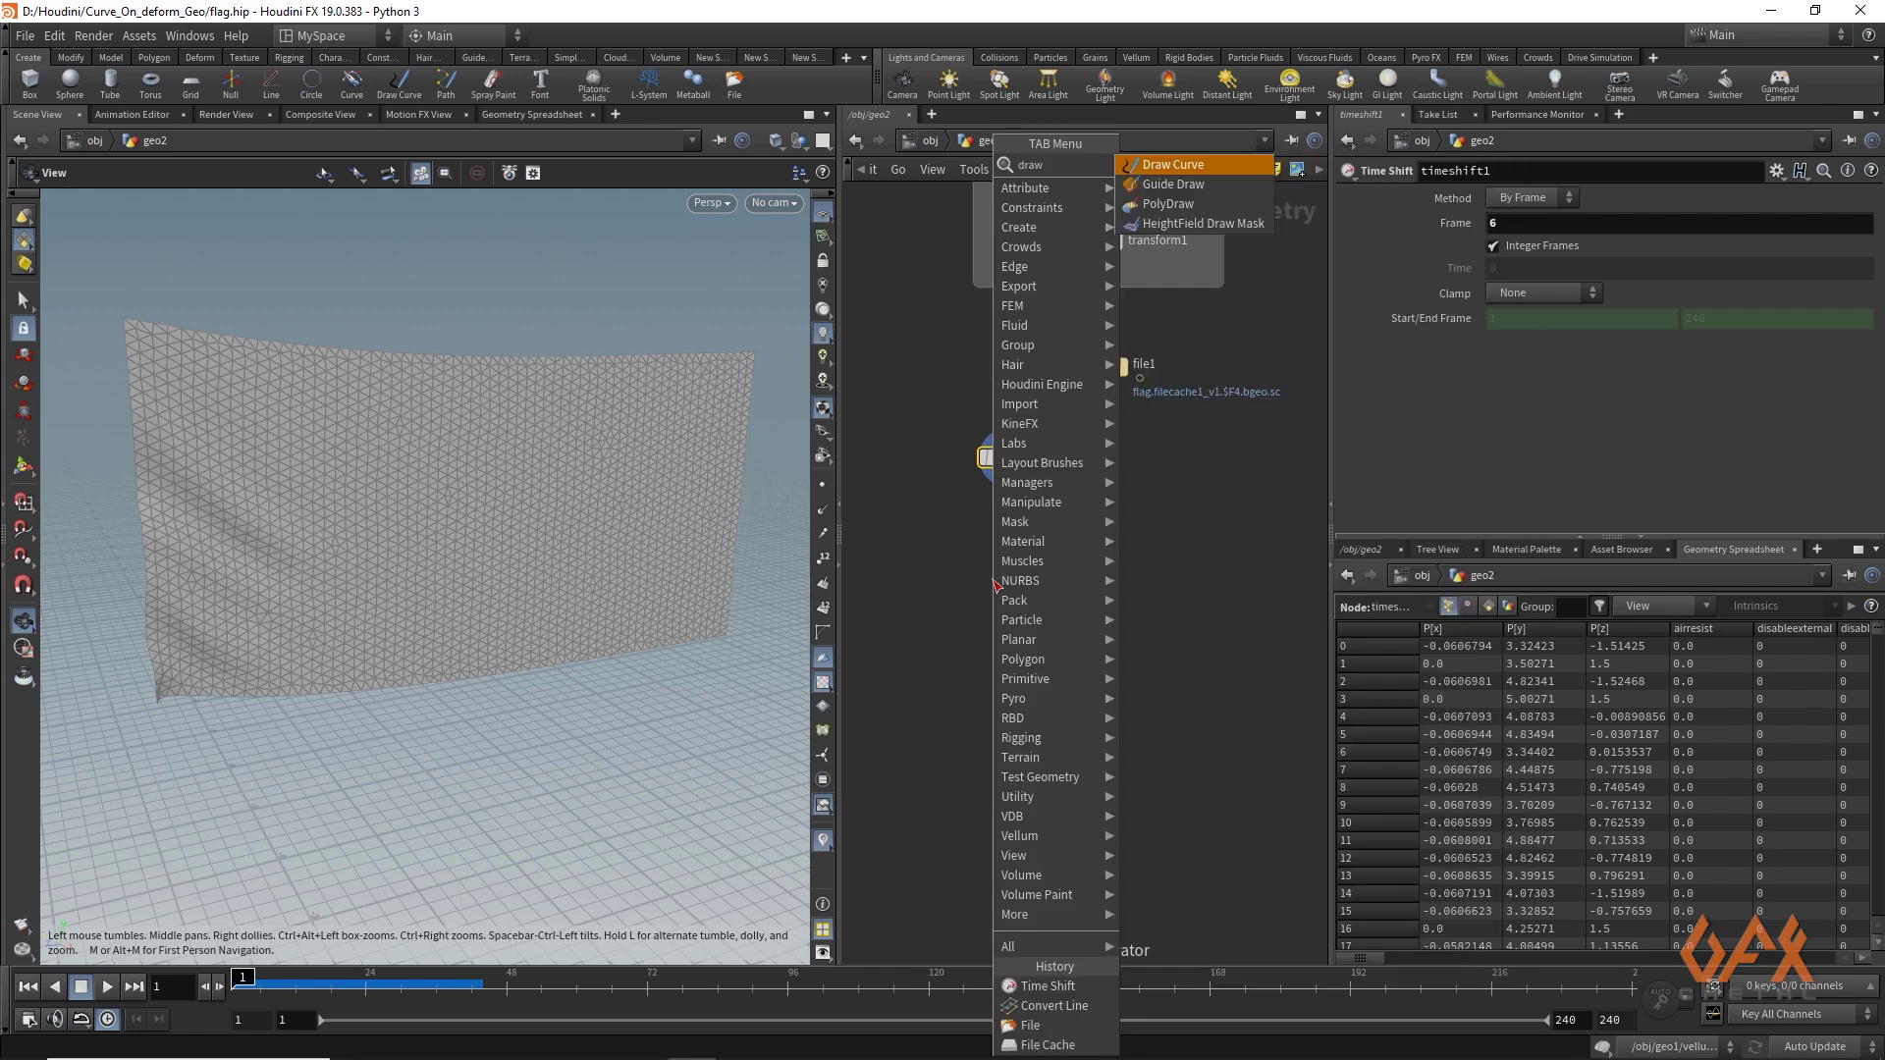
pyautogui.press('Return')
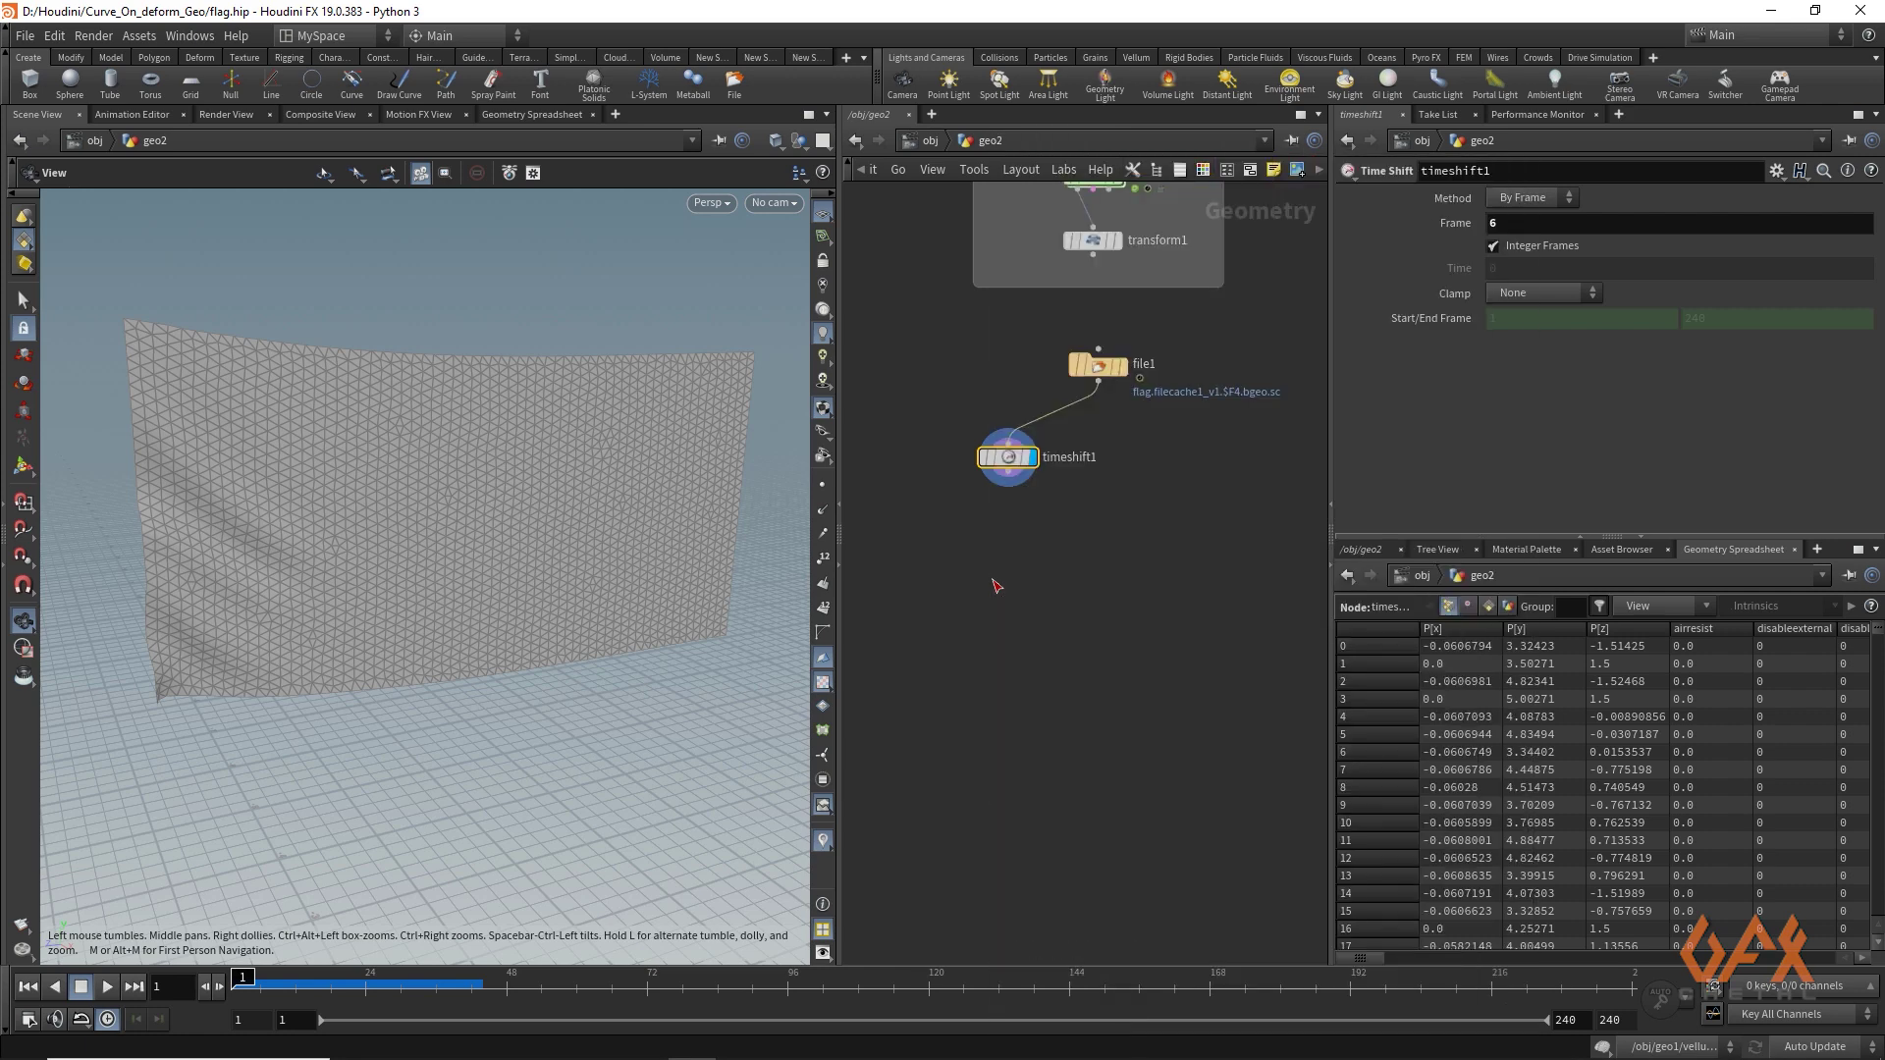
pyautogui.click(992, 580)
pyautogui.click(1019, 581)
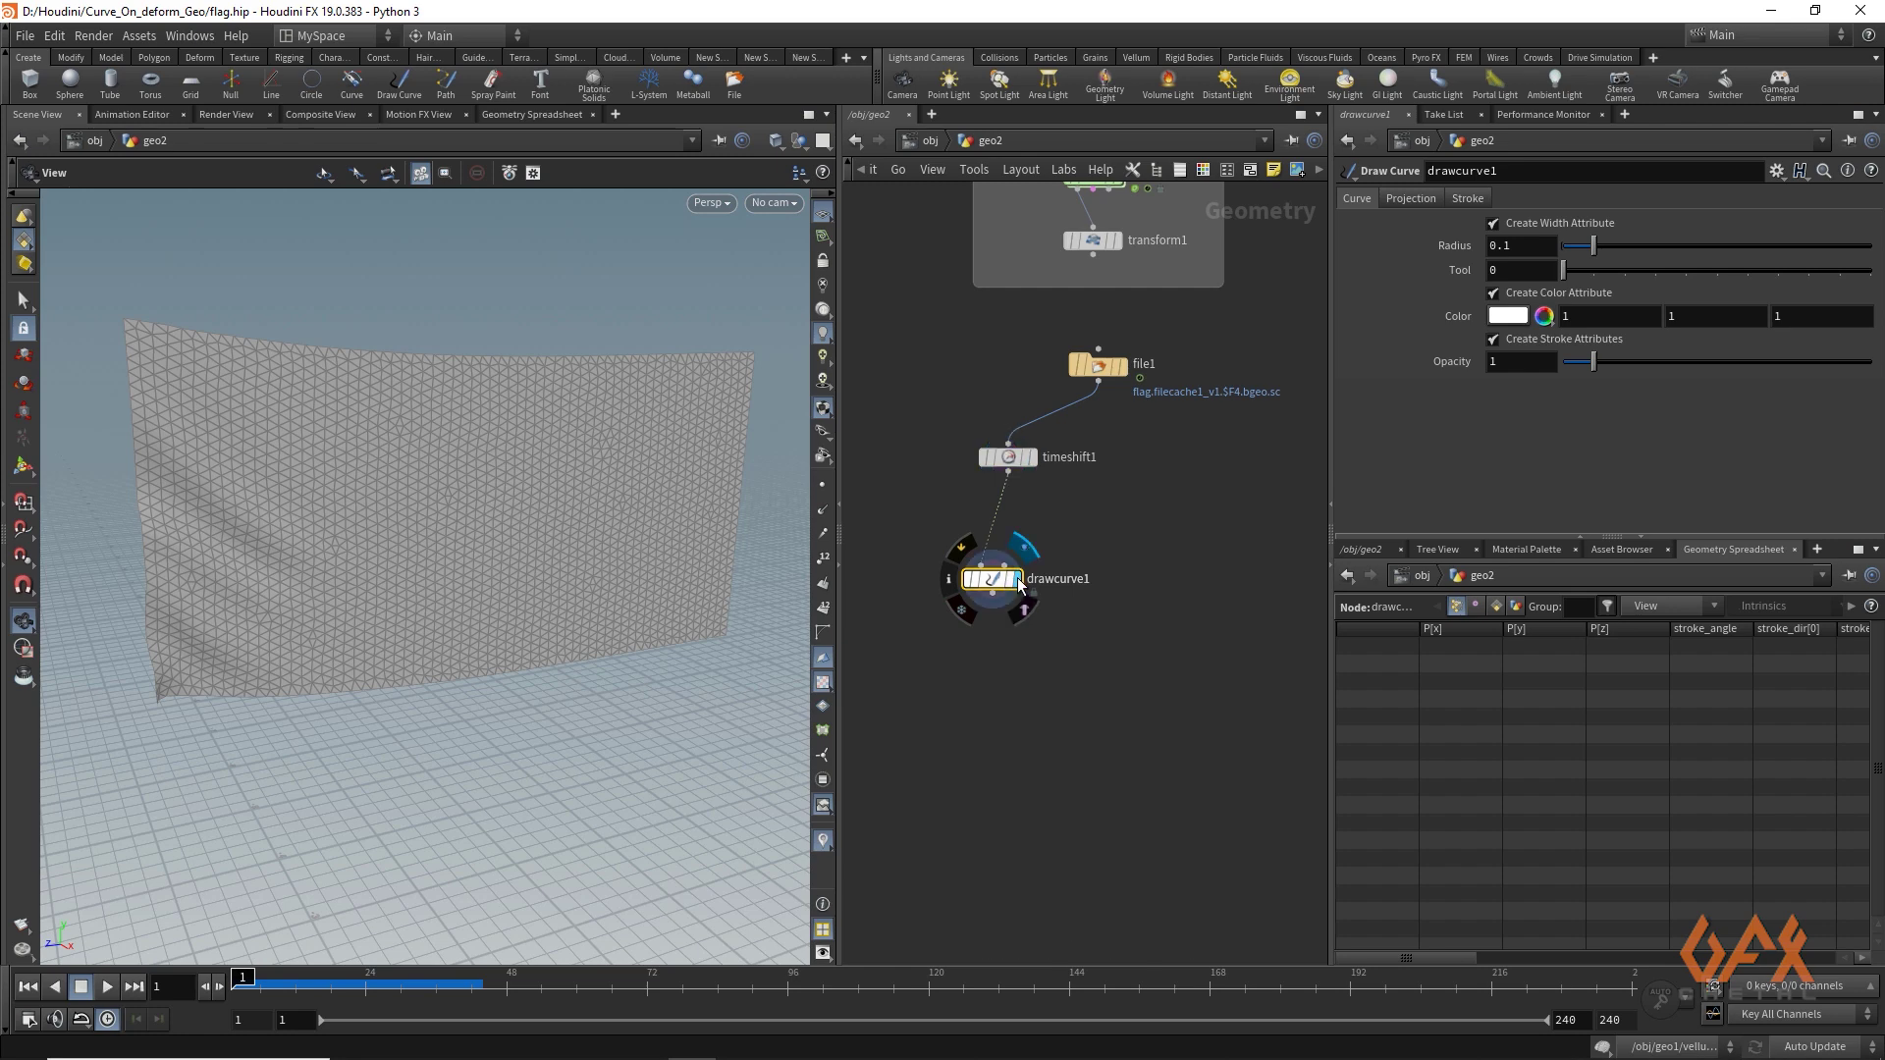
pyautogui.moveTo(994, 578); pyautogui.dragTo(1009, 556)
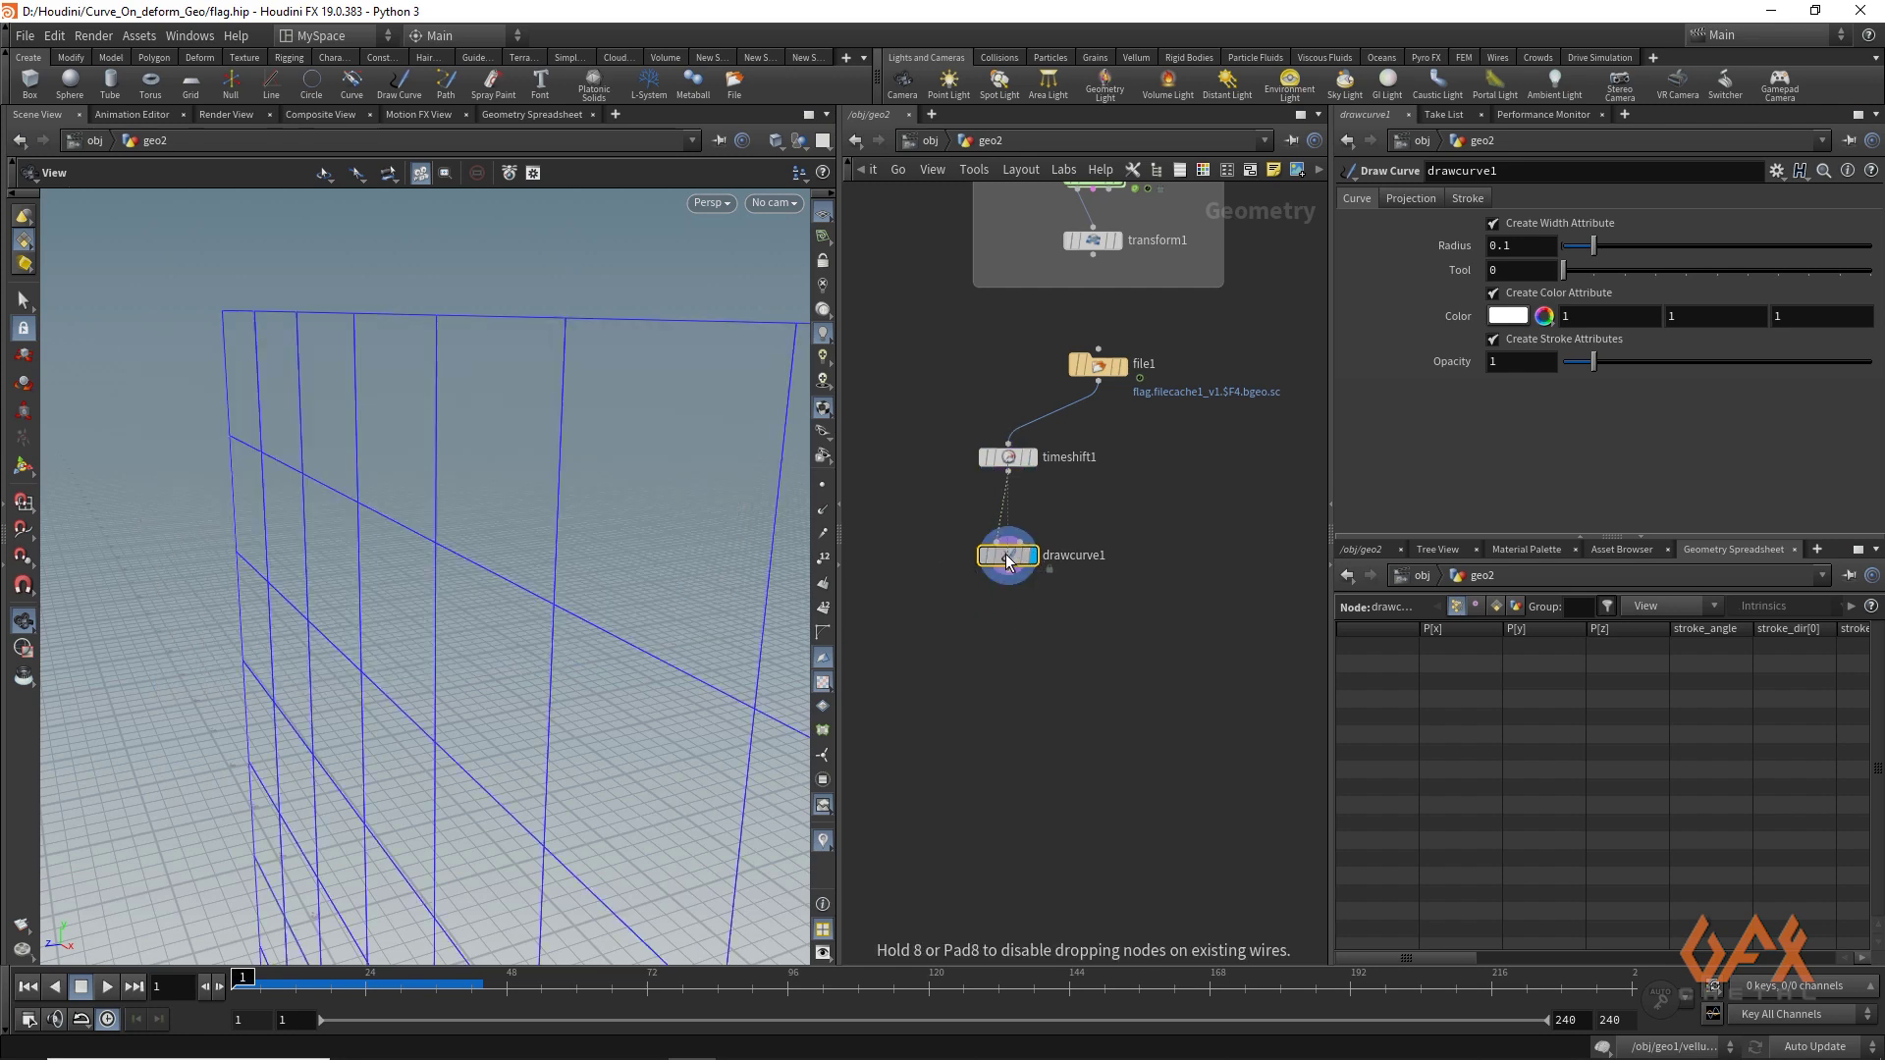
# Step: Set drawcurve1's Projection to Geometry so curves land on the flag
pyautogui.click(1412, 197)
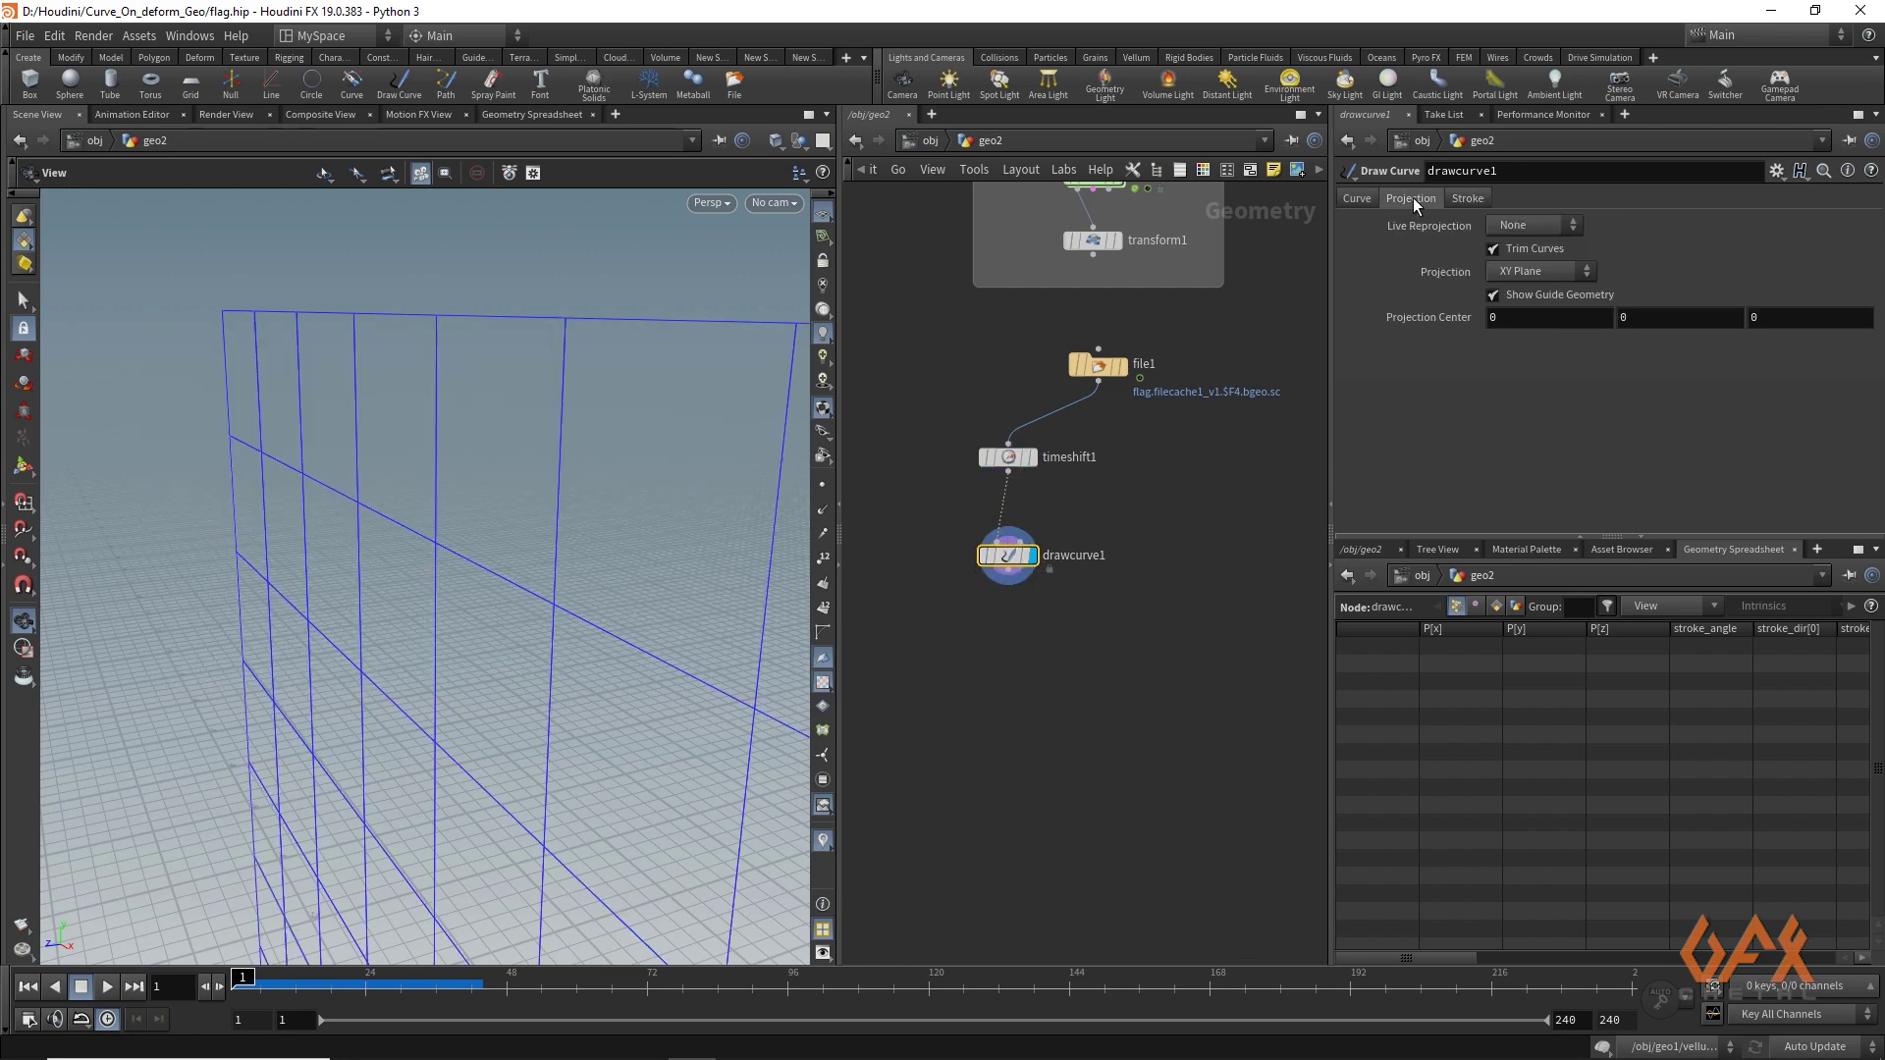
pyautogui.click(1520, 271)
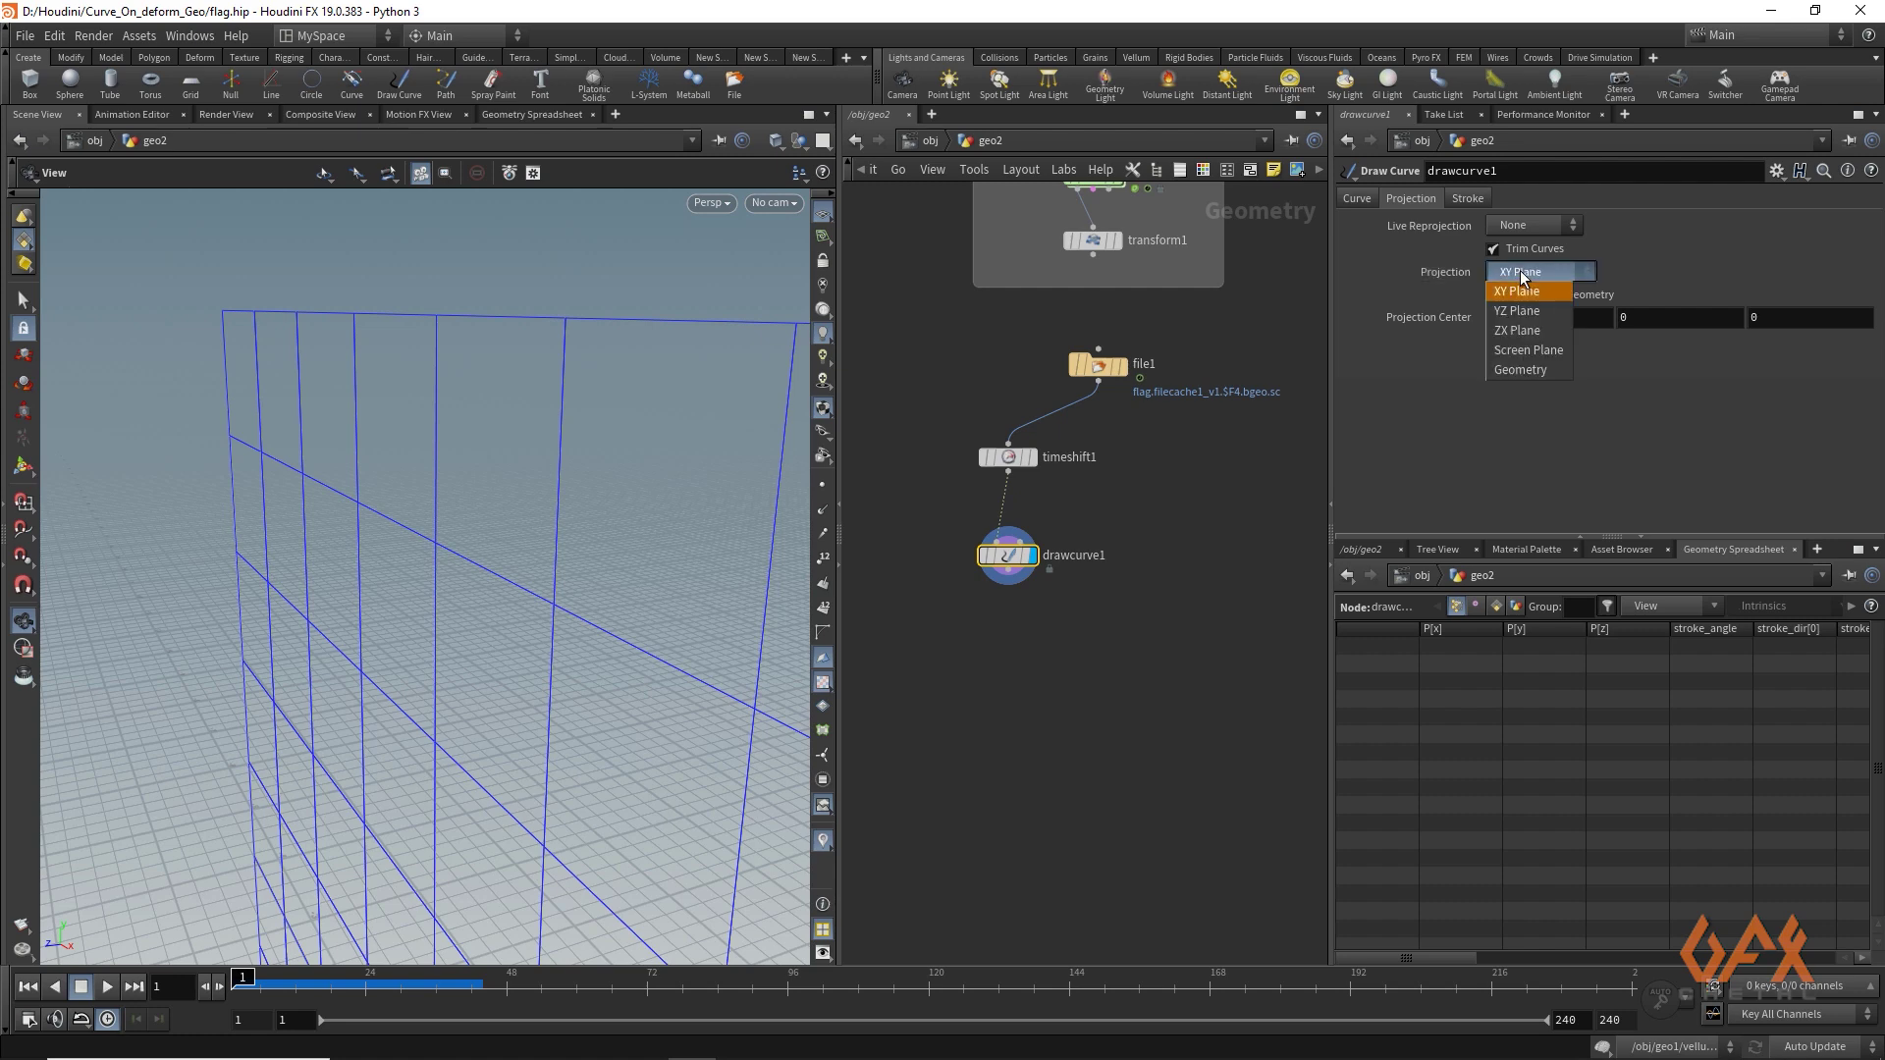
pyautogui.click(1524, 371)
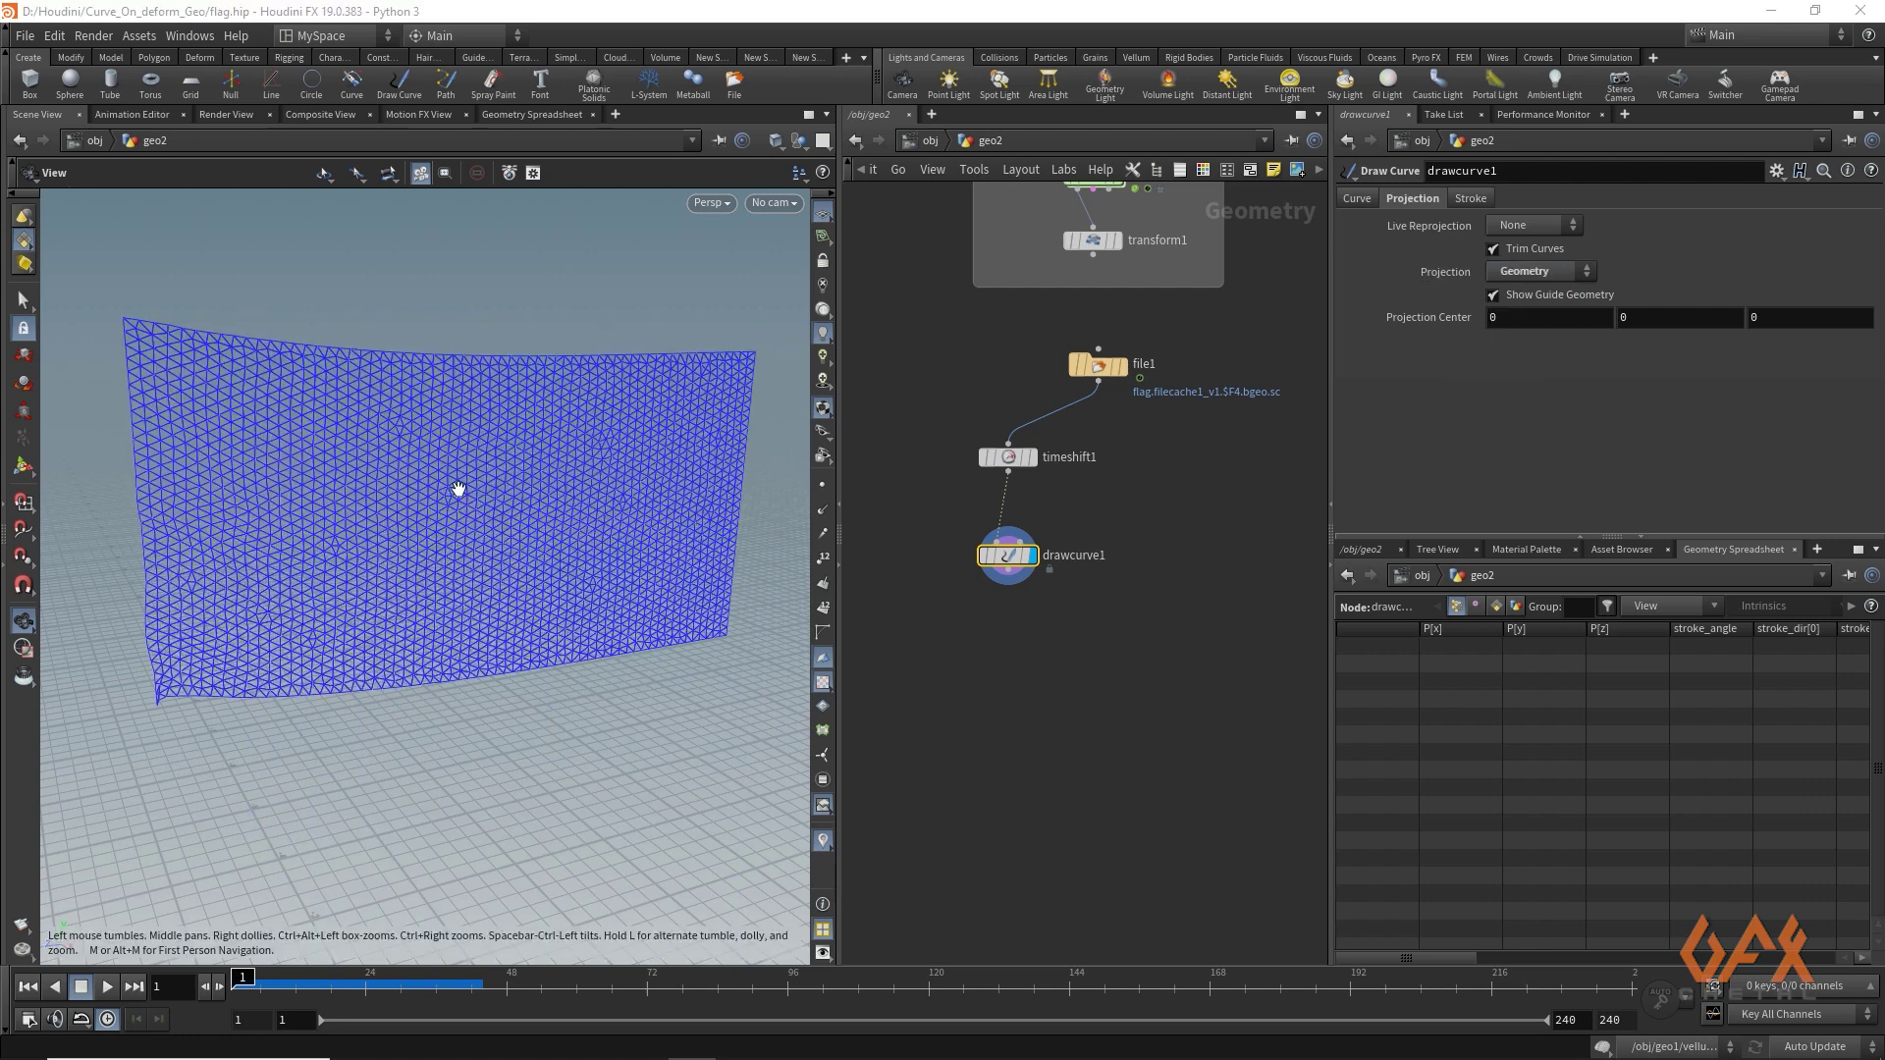
# Step: Draw three curves: down the flag's left side, across the lower flag, across the upper flag
pyautogui.click(23, 467)
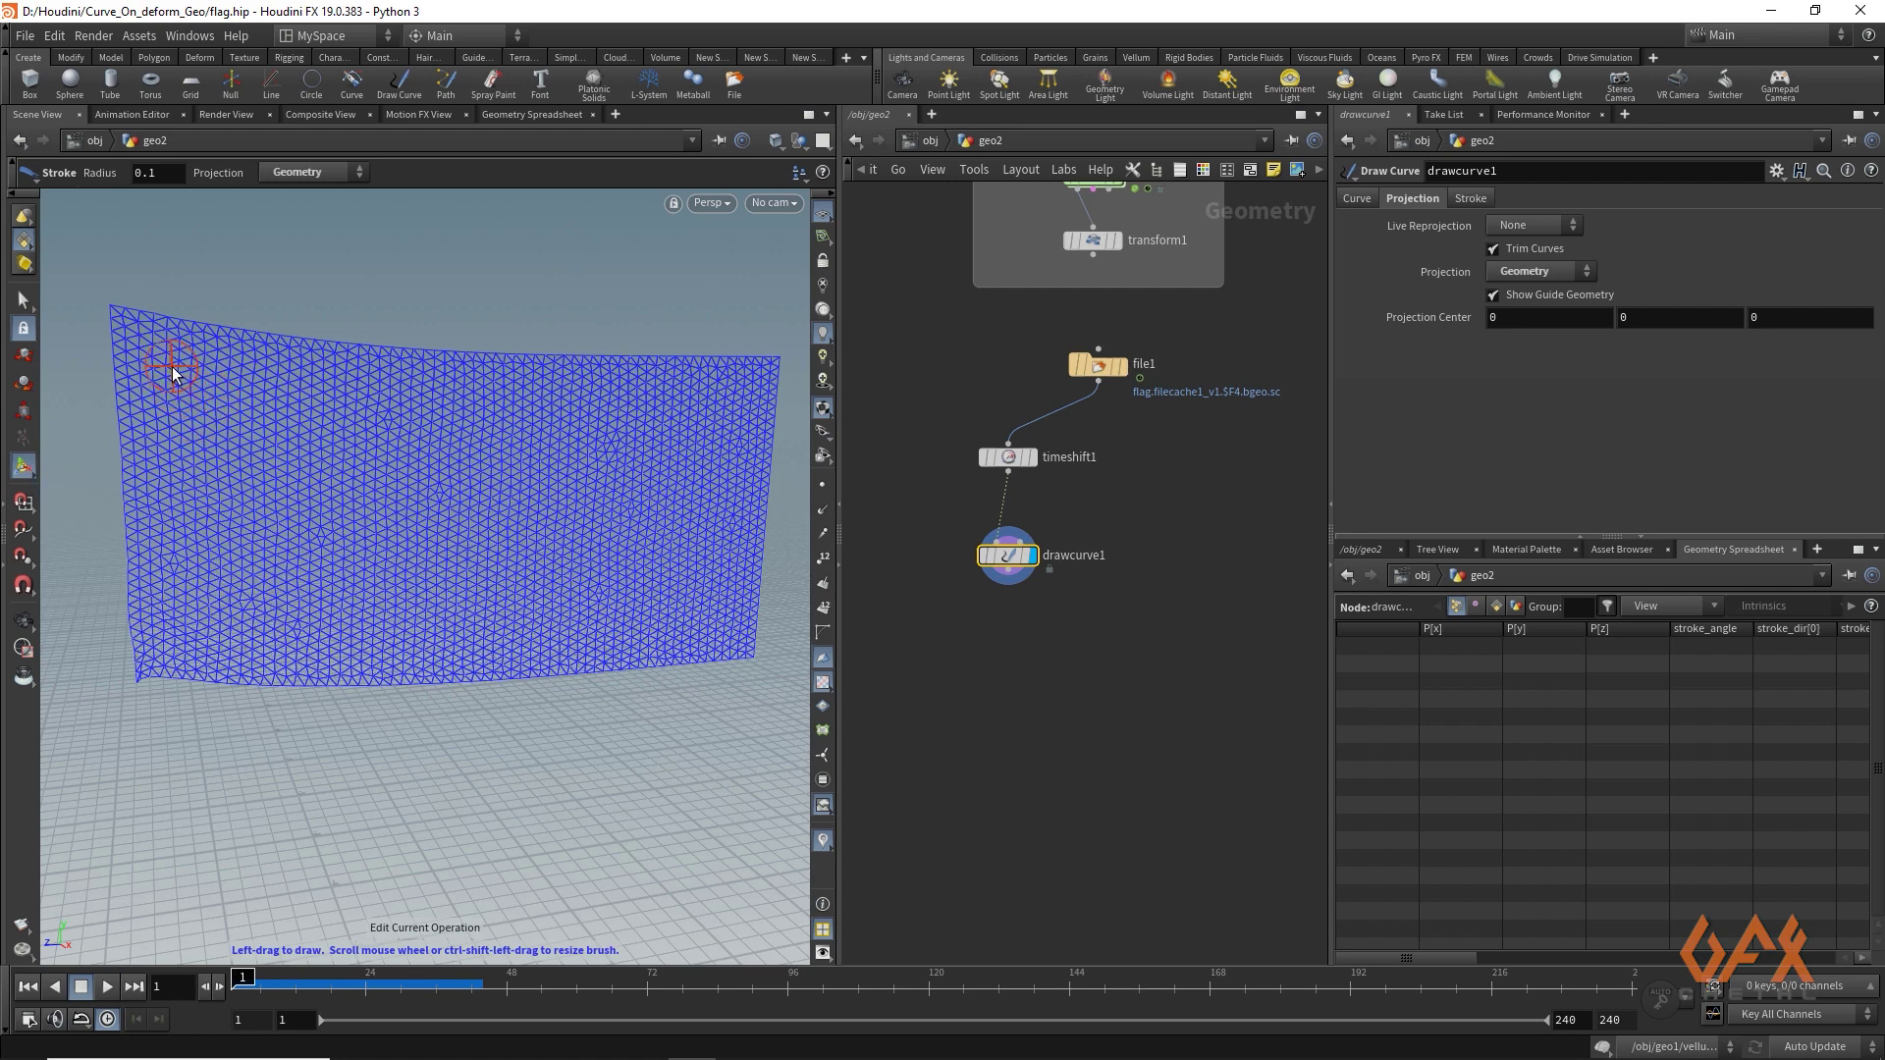
pyautogui.moveTo(173, 367)
pyautogui.mouseDown()
pyautogui.moveTo(229, 395)
pyautogui.moveTo(267, 449)
pyautogui.moveTo(260, 516)
pyautogui.moveTo(196, 613)
pyautogui.mouseUp()
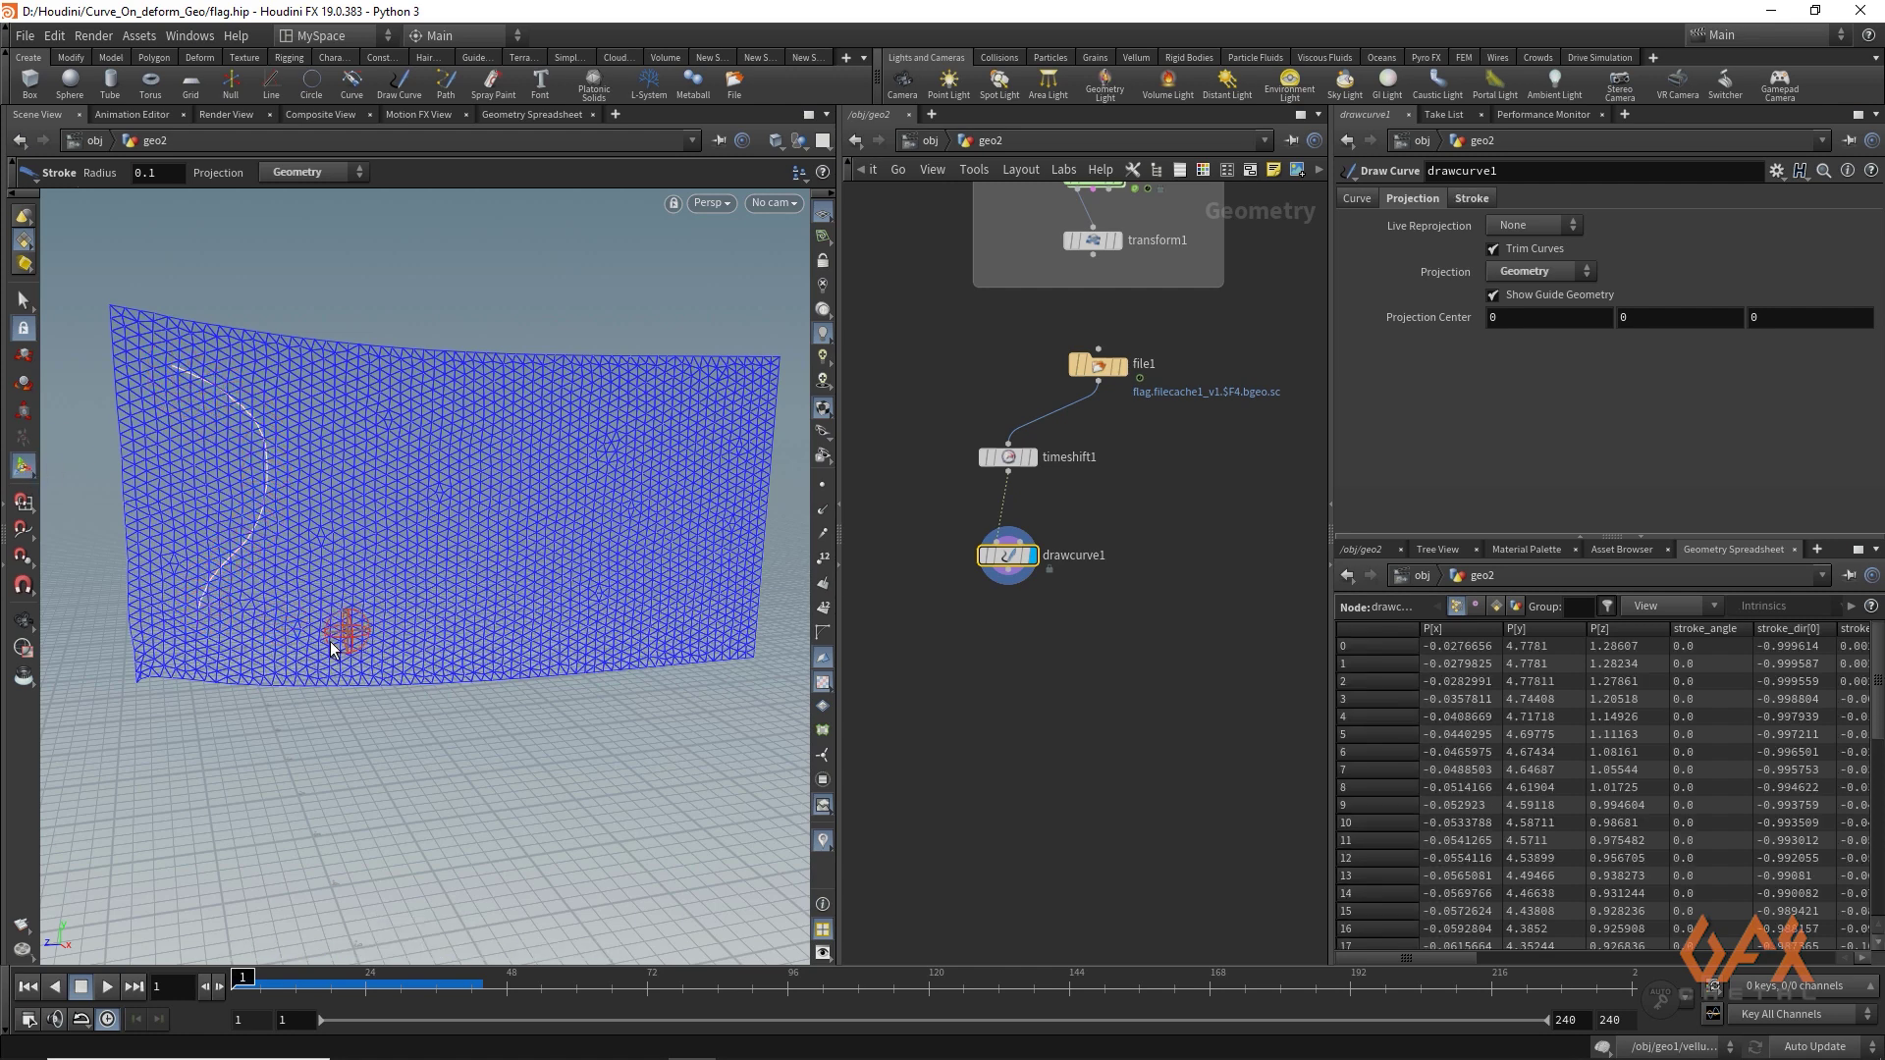
pyautogui.moveTo(339, 638)
pyautogui.mouseDown()
pyautogui.moveTo(407, 555)
pyautogui.moveTo(519, 572)
pyautogui.moveTo(700, 501)
pyautogui.mouseUp()
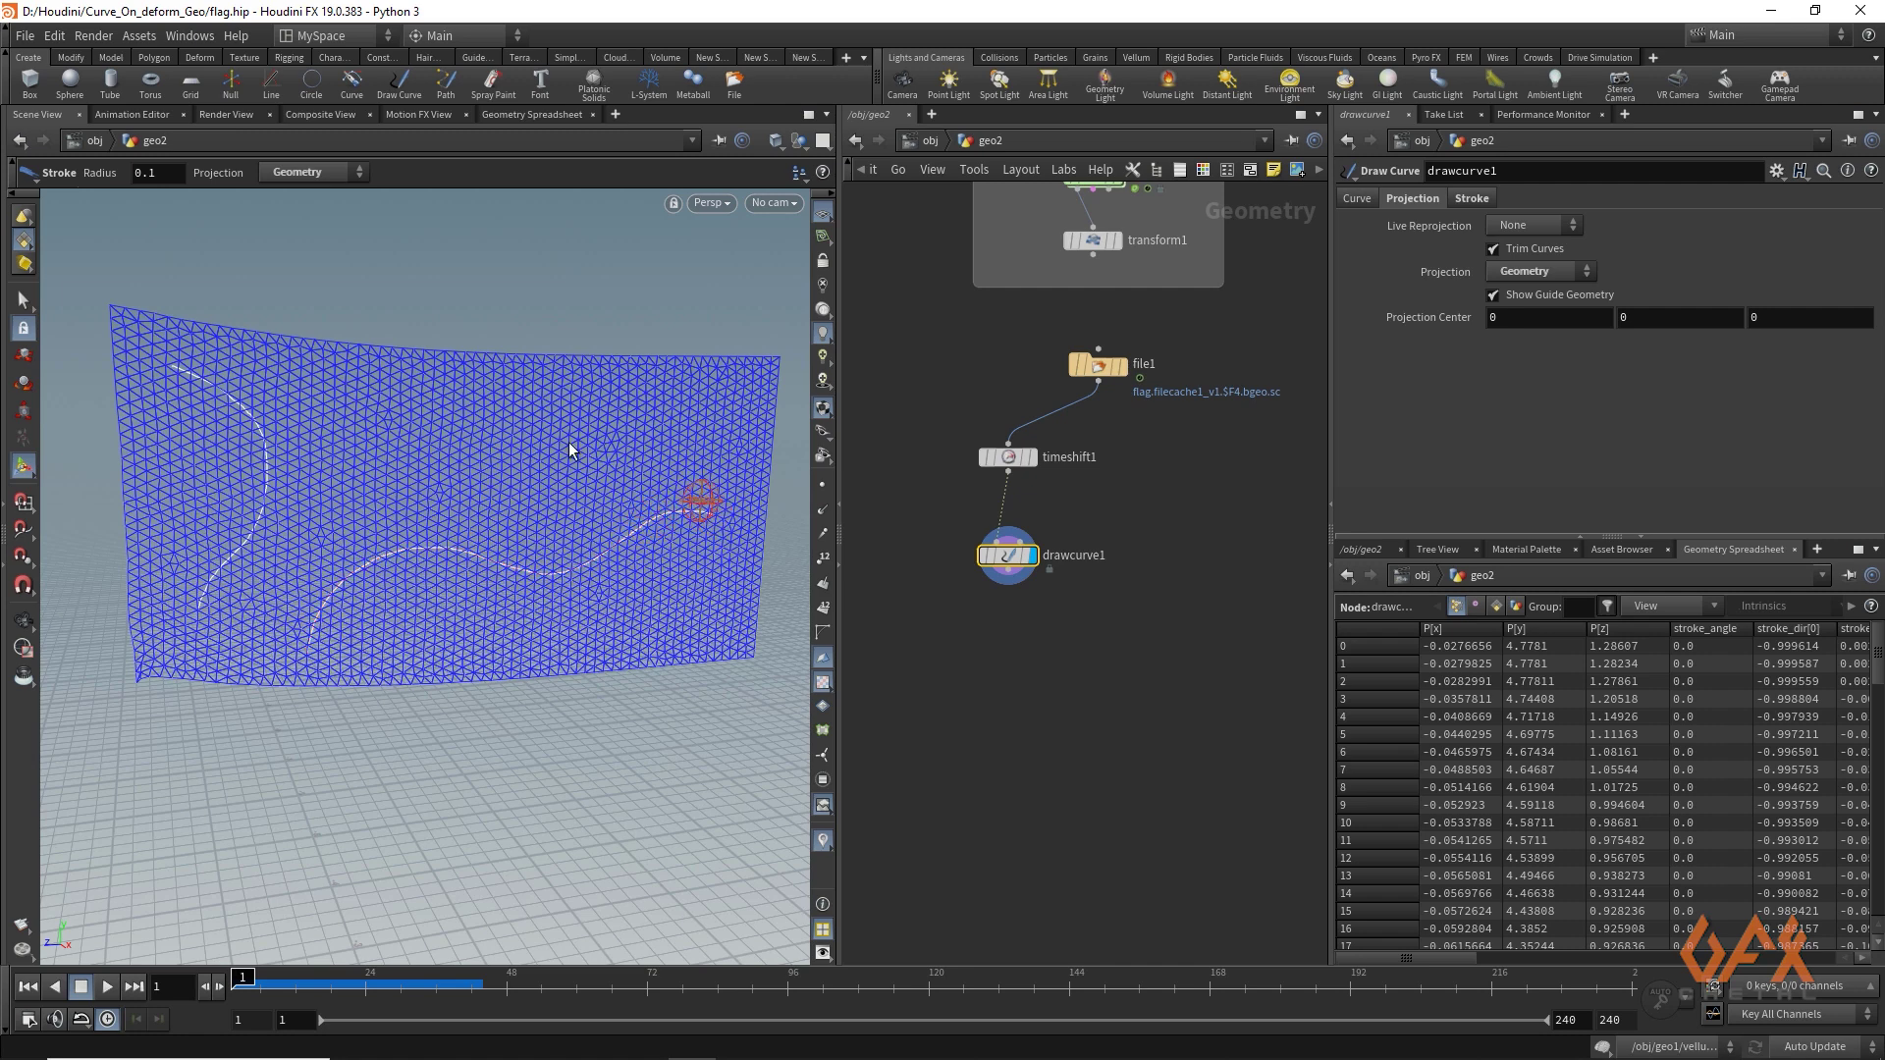
pyautogui.moveTo(399, 388)
pyautogui.mouseDown()
pyautogui.moveTo(555, 443)
pyautogui.moveTo(732, 432)
pyautogui.moveTo(729, 450)
pyautogui.mouseUp()
# Step: Orbit to inspect the drawn curves, then pull a new wire from drawcurve1
pyautogui.press('Escape')
pyautogui.moveTo(308, 392)
pyautogui.mouseDown()
pyautogui.moveTo(354, 420)
pyautogui.moveTo(324, 416)
pyautogui.moveTo(441, 420)
pyautogui.moveTo(425, 408)
pyautogui.mouseUp()
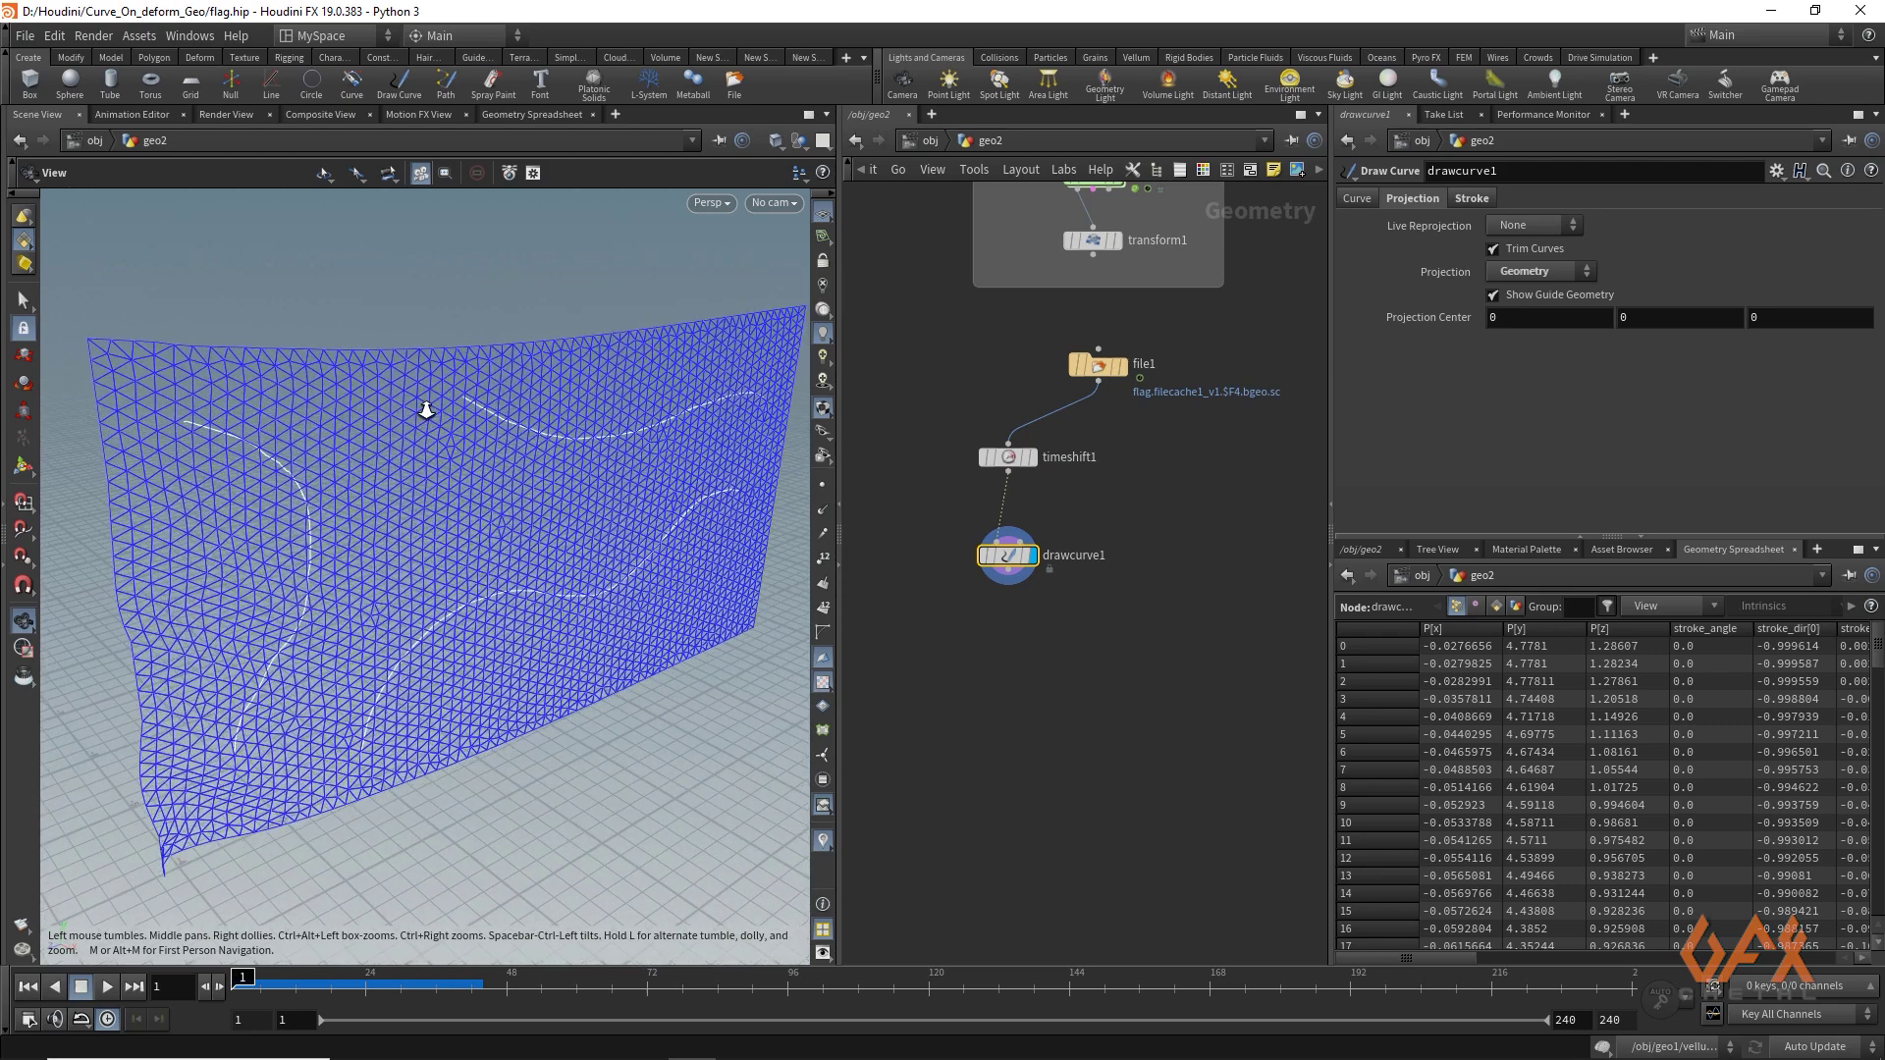
pyautogui.moveTo(350, 475); pyautogui.dragTo(358, 450)
pyautogui.press('Return')
pyautogui.moveTo(1045, 643); pyautogui.dragTo(1040, 544, button='middle')
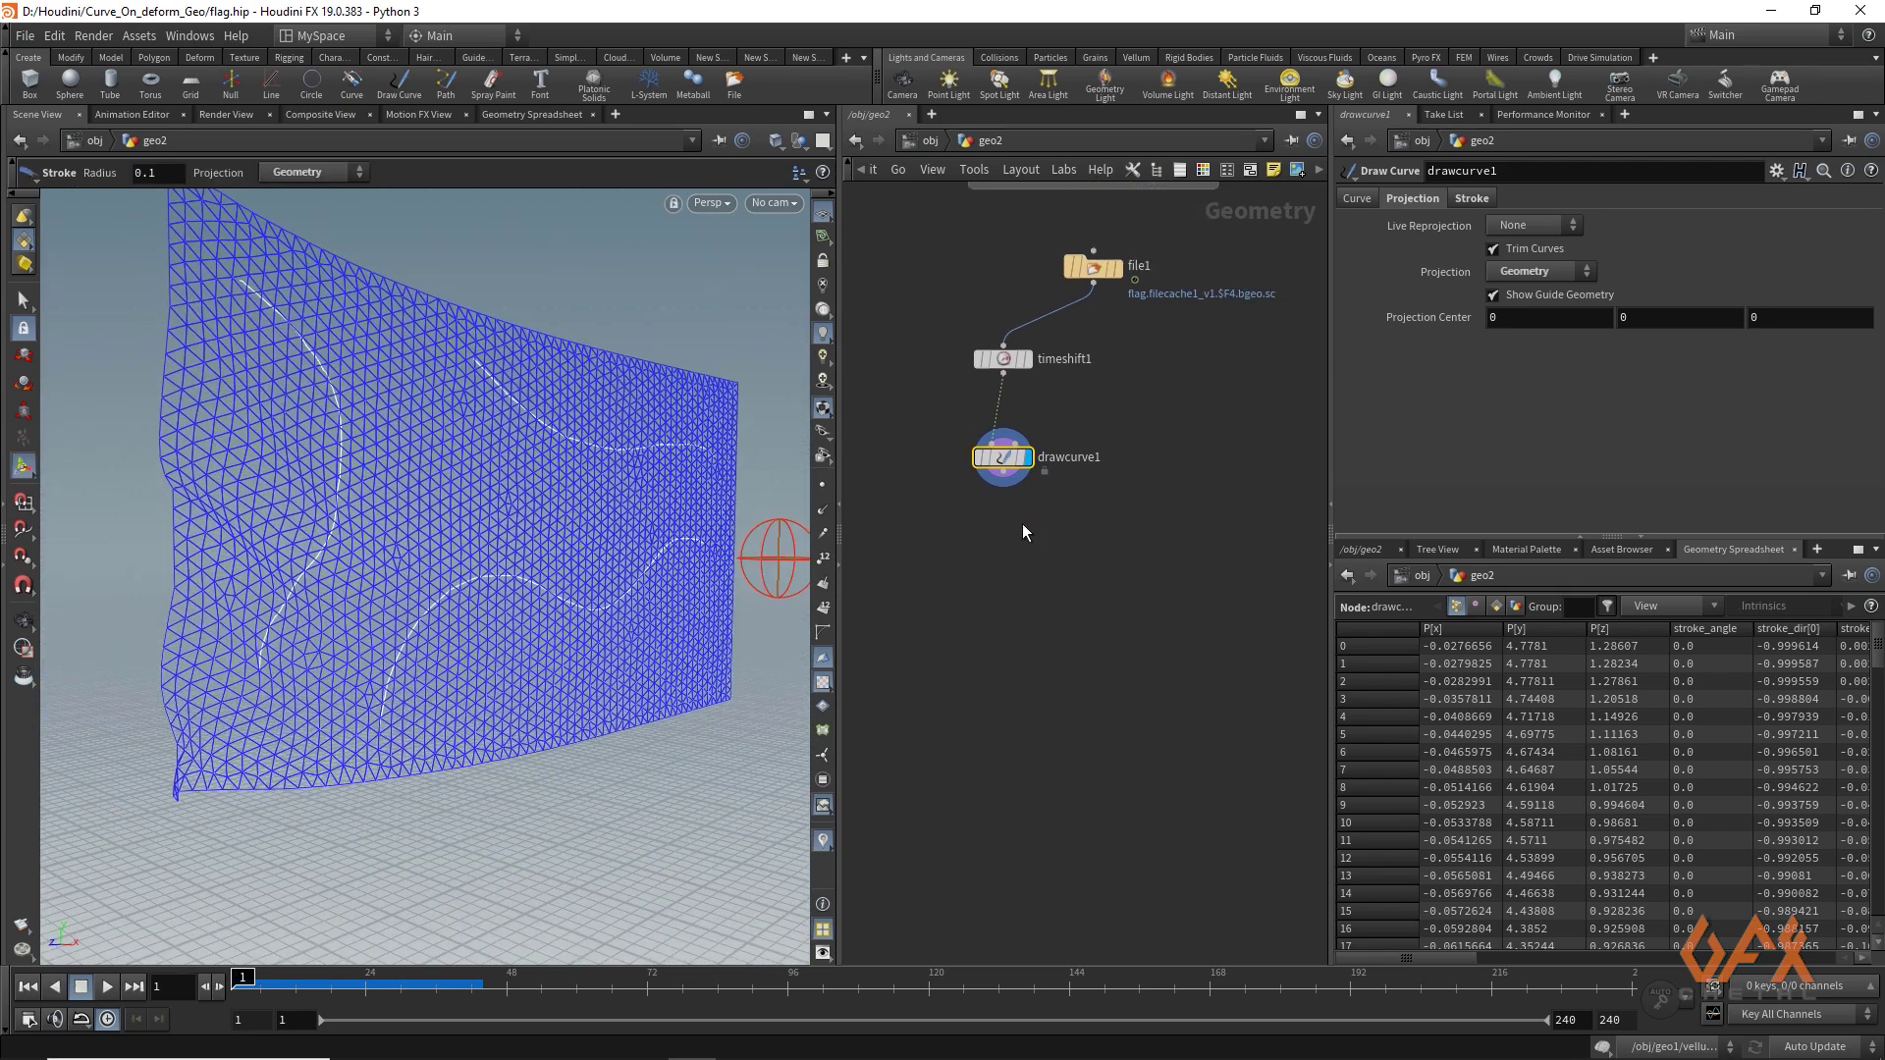
pyautogui.moveTo(1004, 483); pyautogui.dragTo(1012, 533)
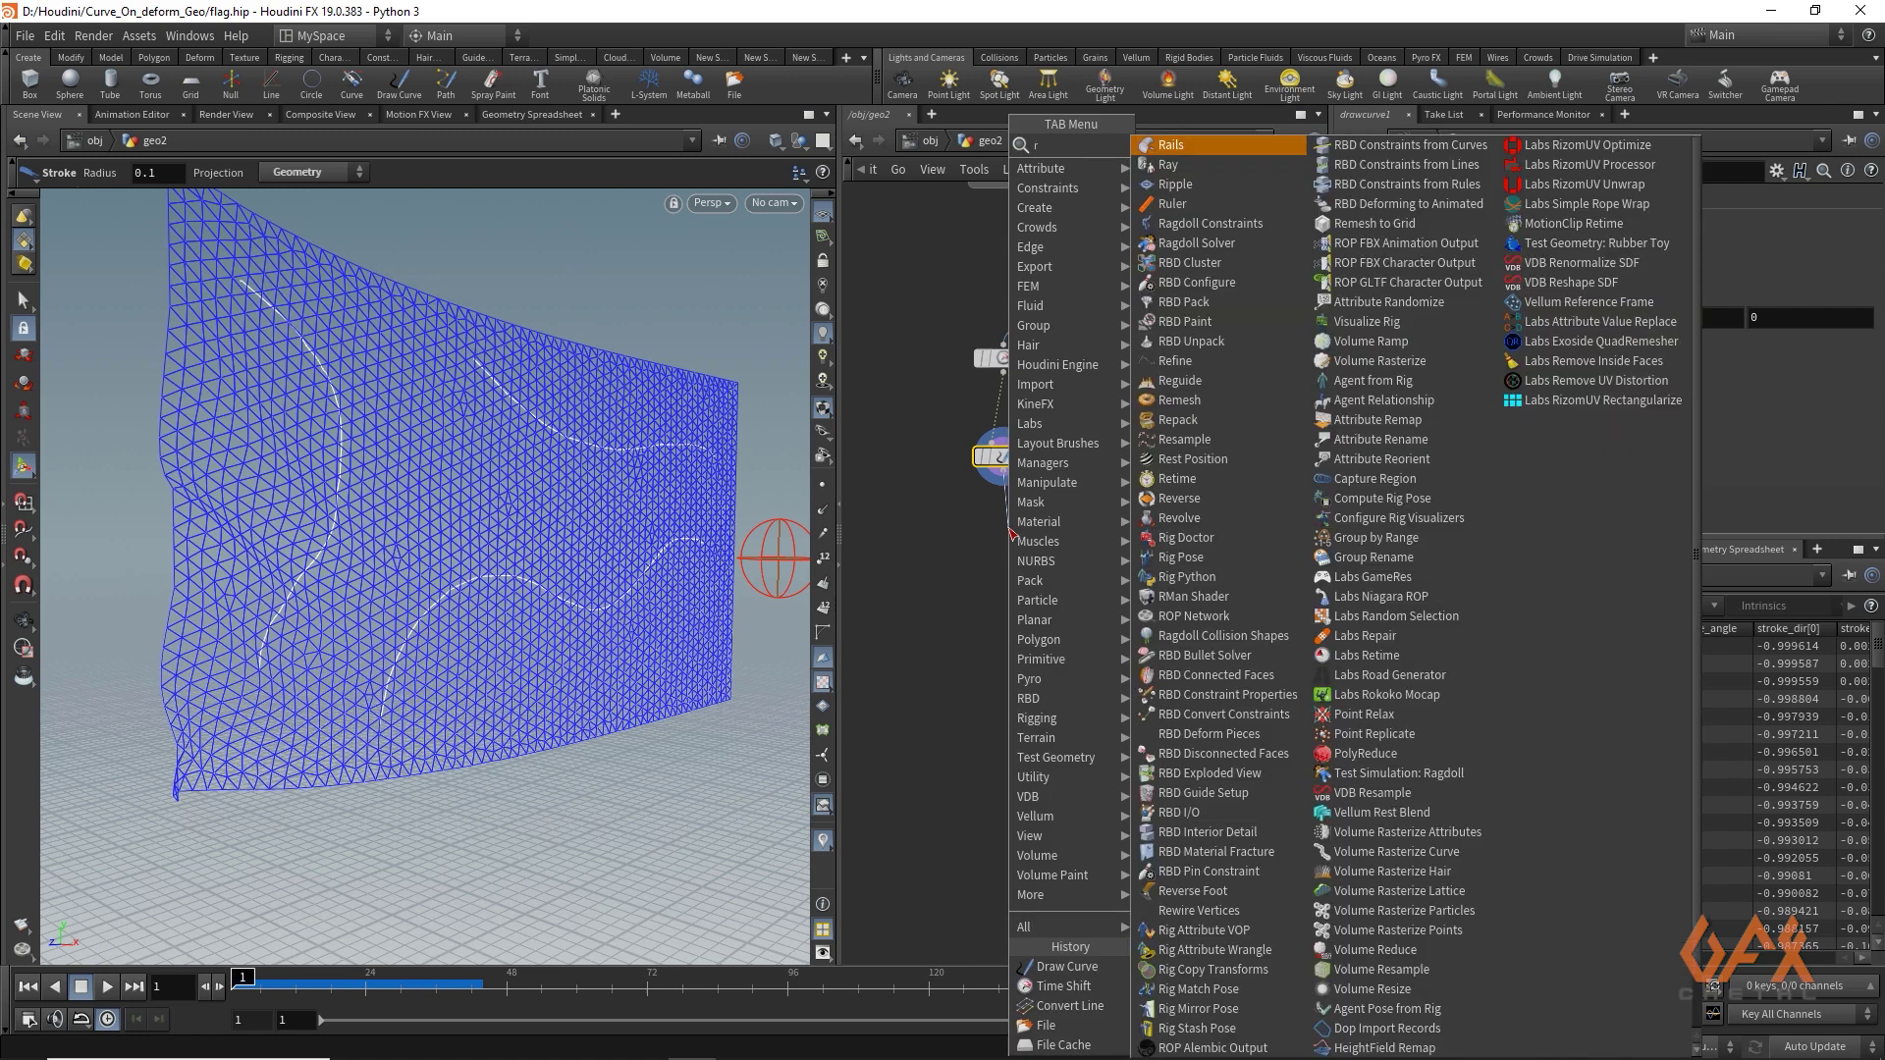
# Step: Add a displayed Resample node with Length 0.6 and Treat Polygons As Interpolating Curves
pyautogui.write('resample')
pyautogui.press('Return')
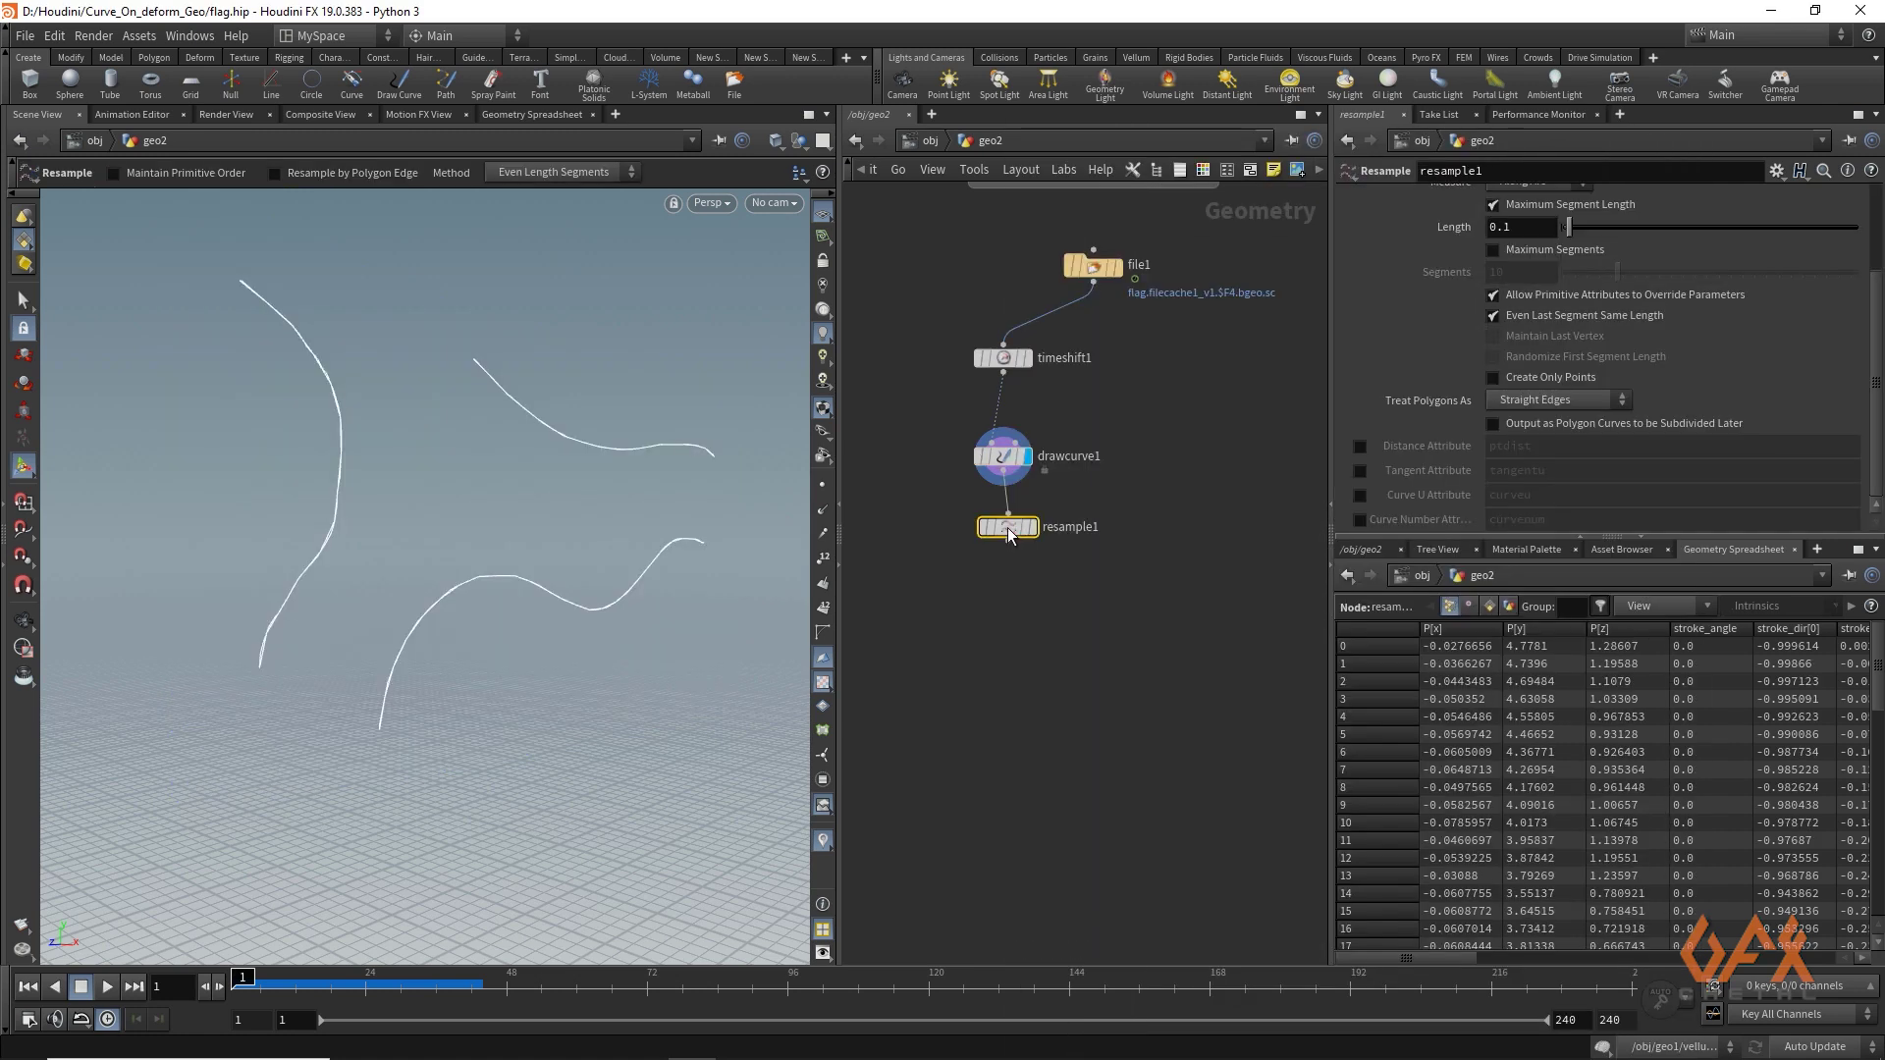
pyautogui.click(1031, 527)
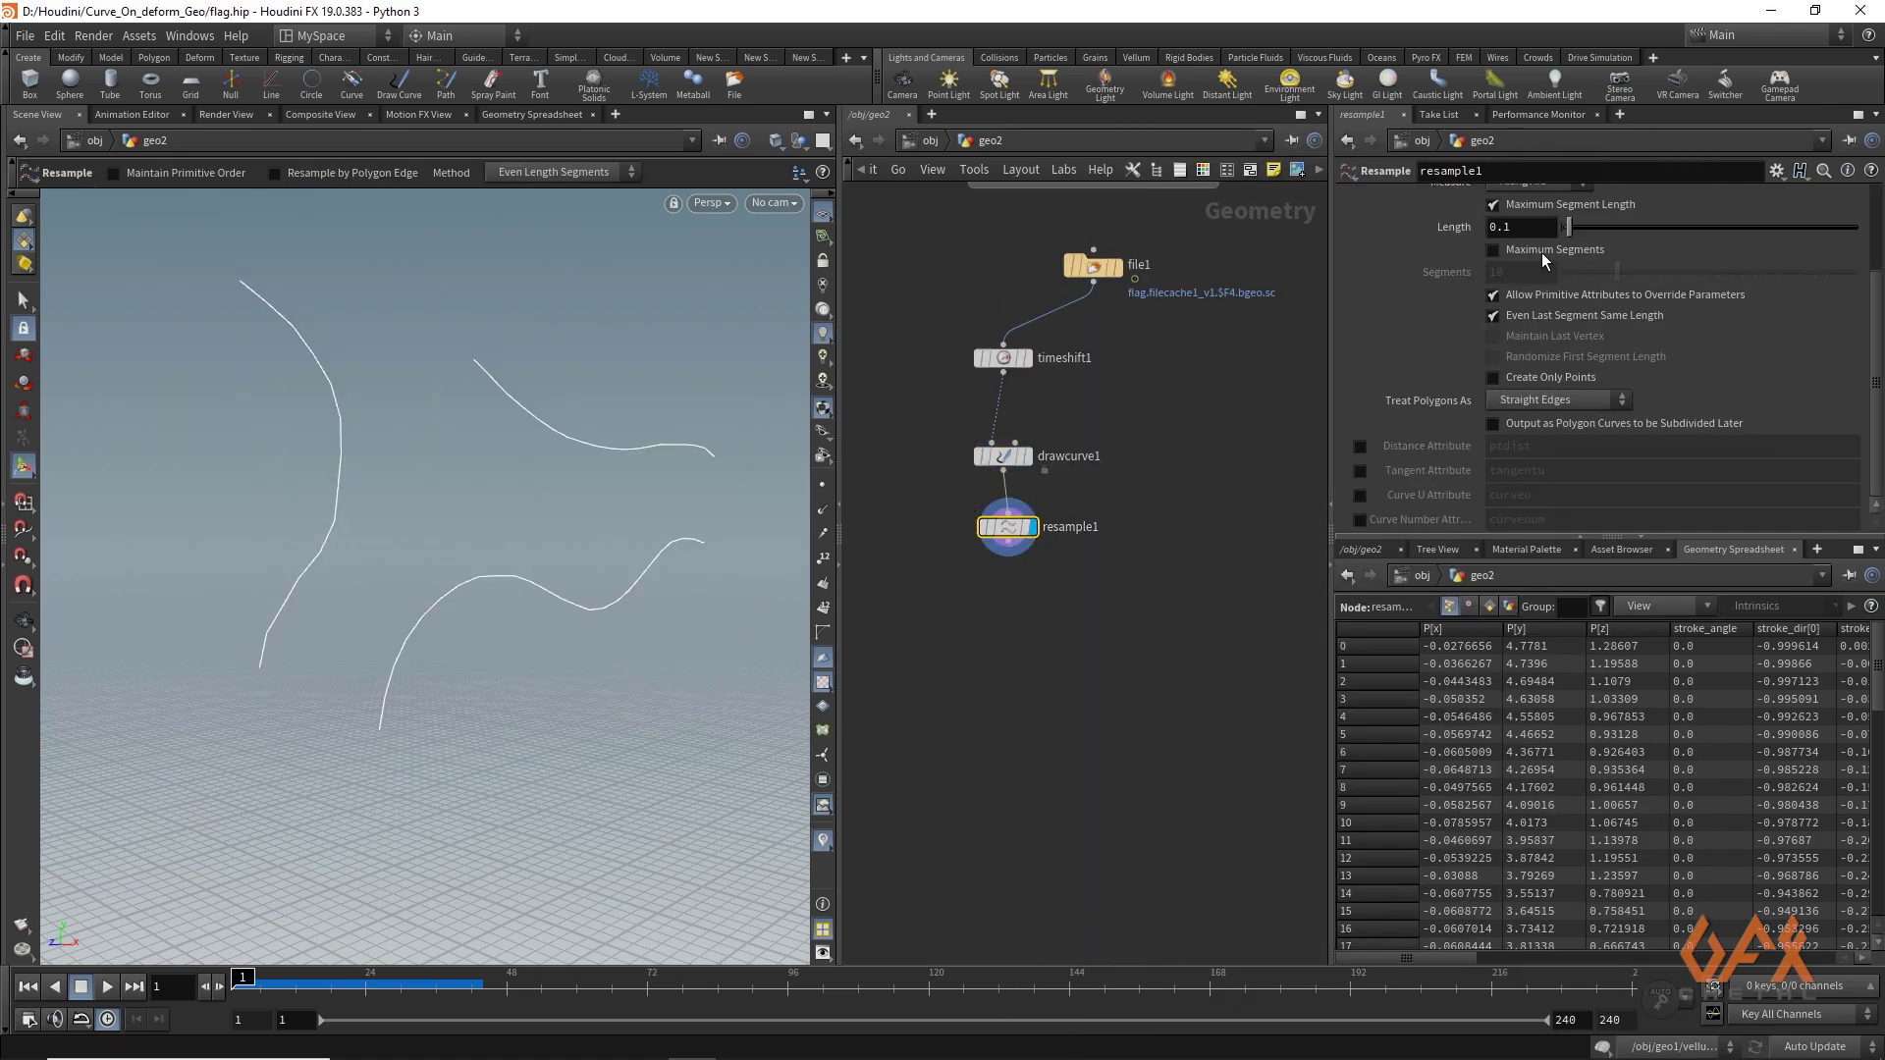
pyautogui.scroll(2, 1545, 258)
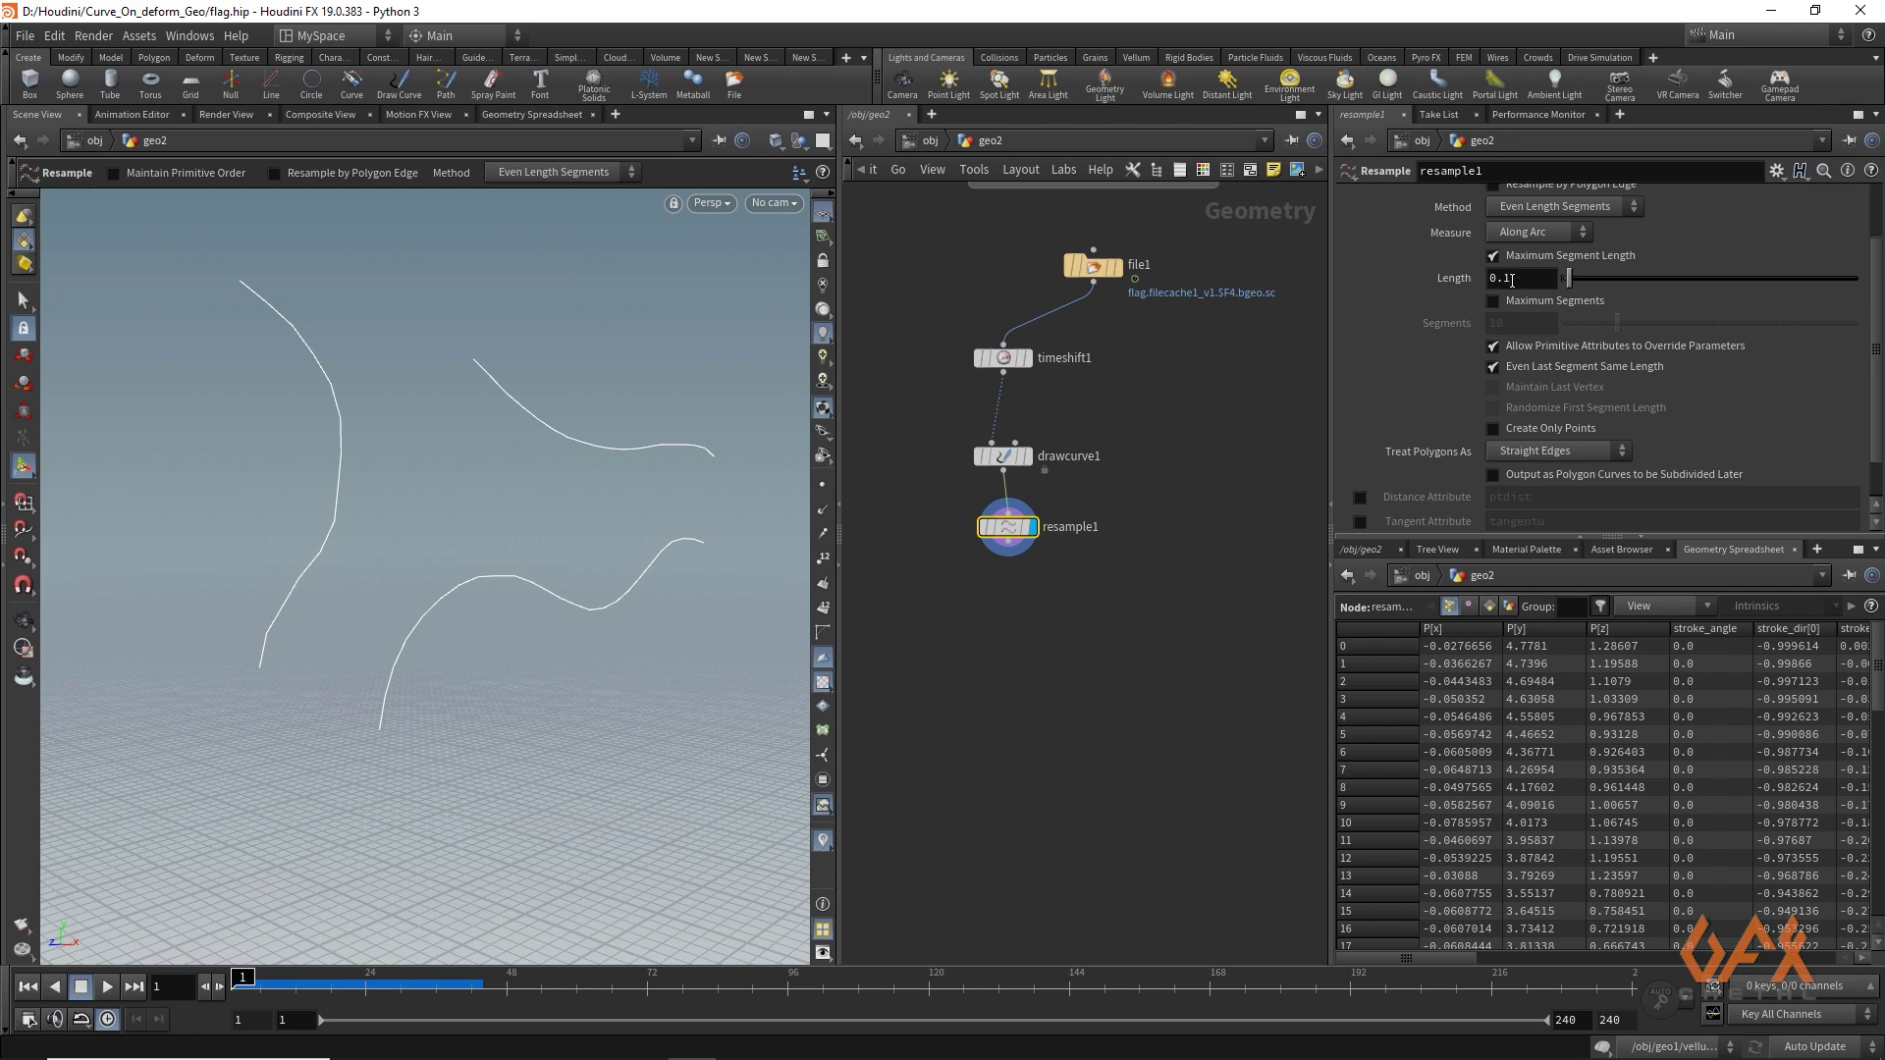
pyautogui.click(1507, 280)
pyautogui.write('0.6')
pyautogui.press('Return')
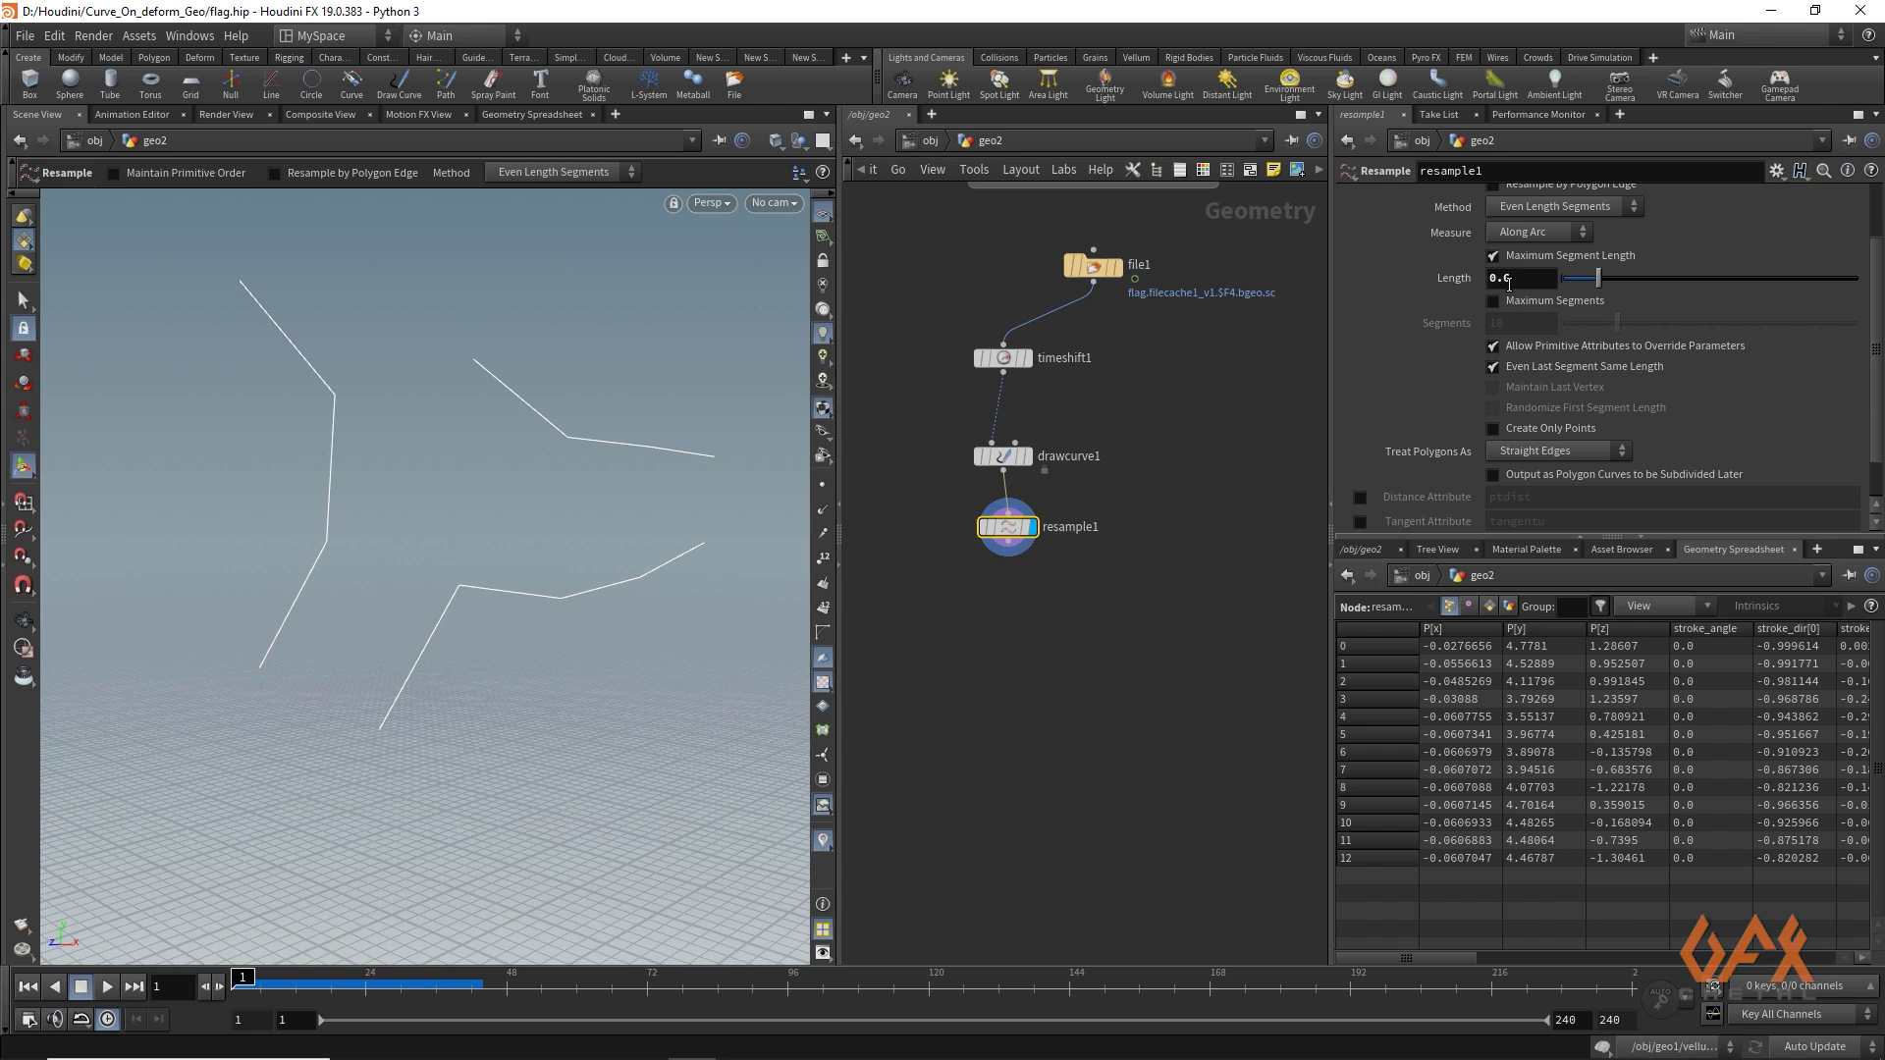
pyautogui.click(1515, 458)
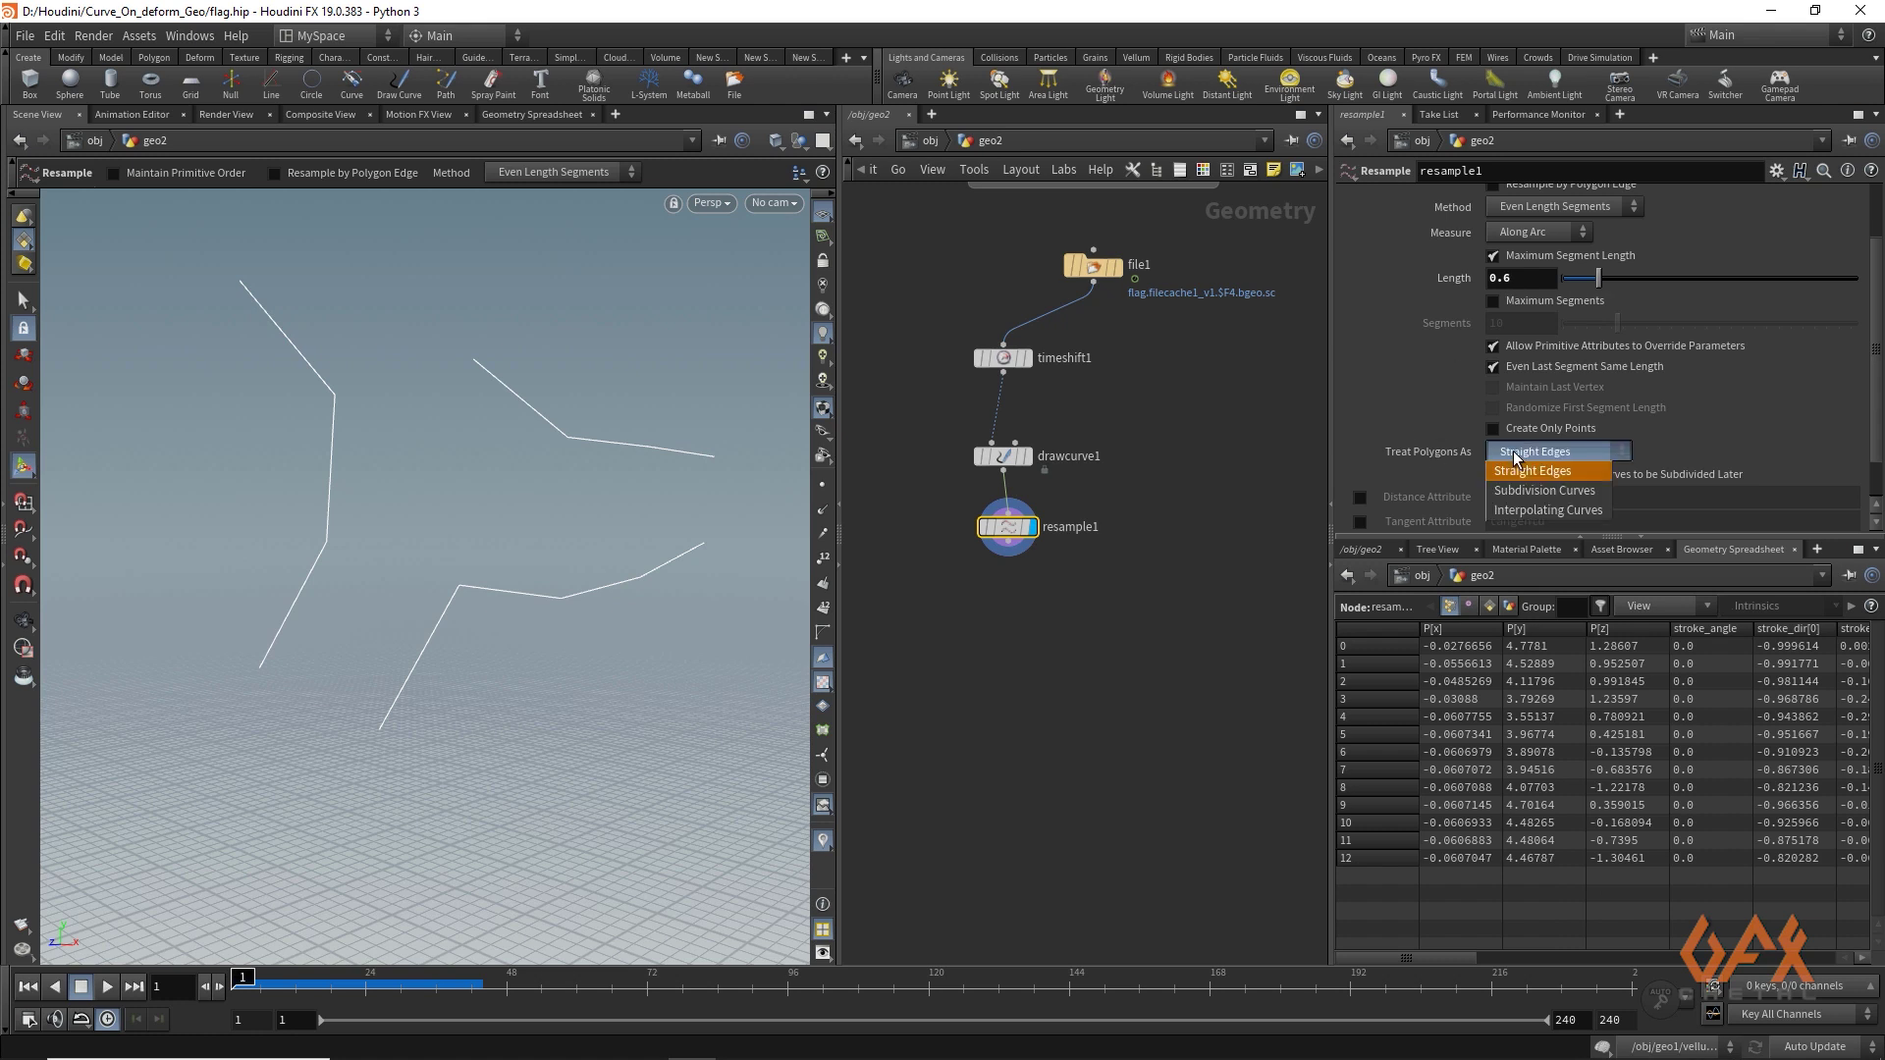
pyautogui.click(1525, 512)
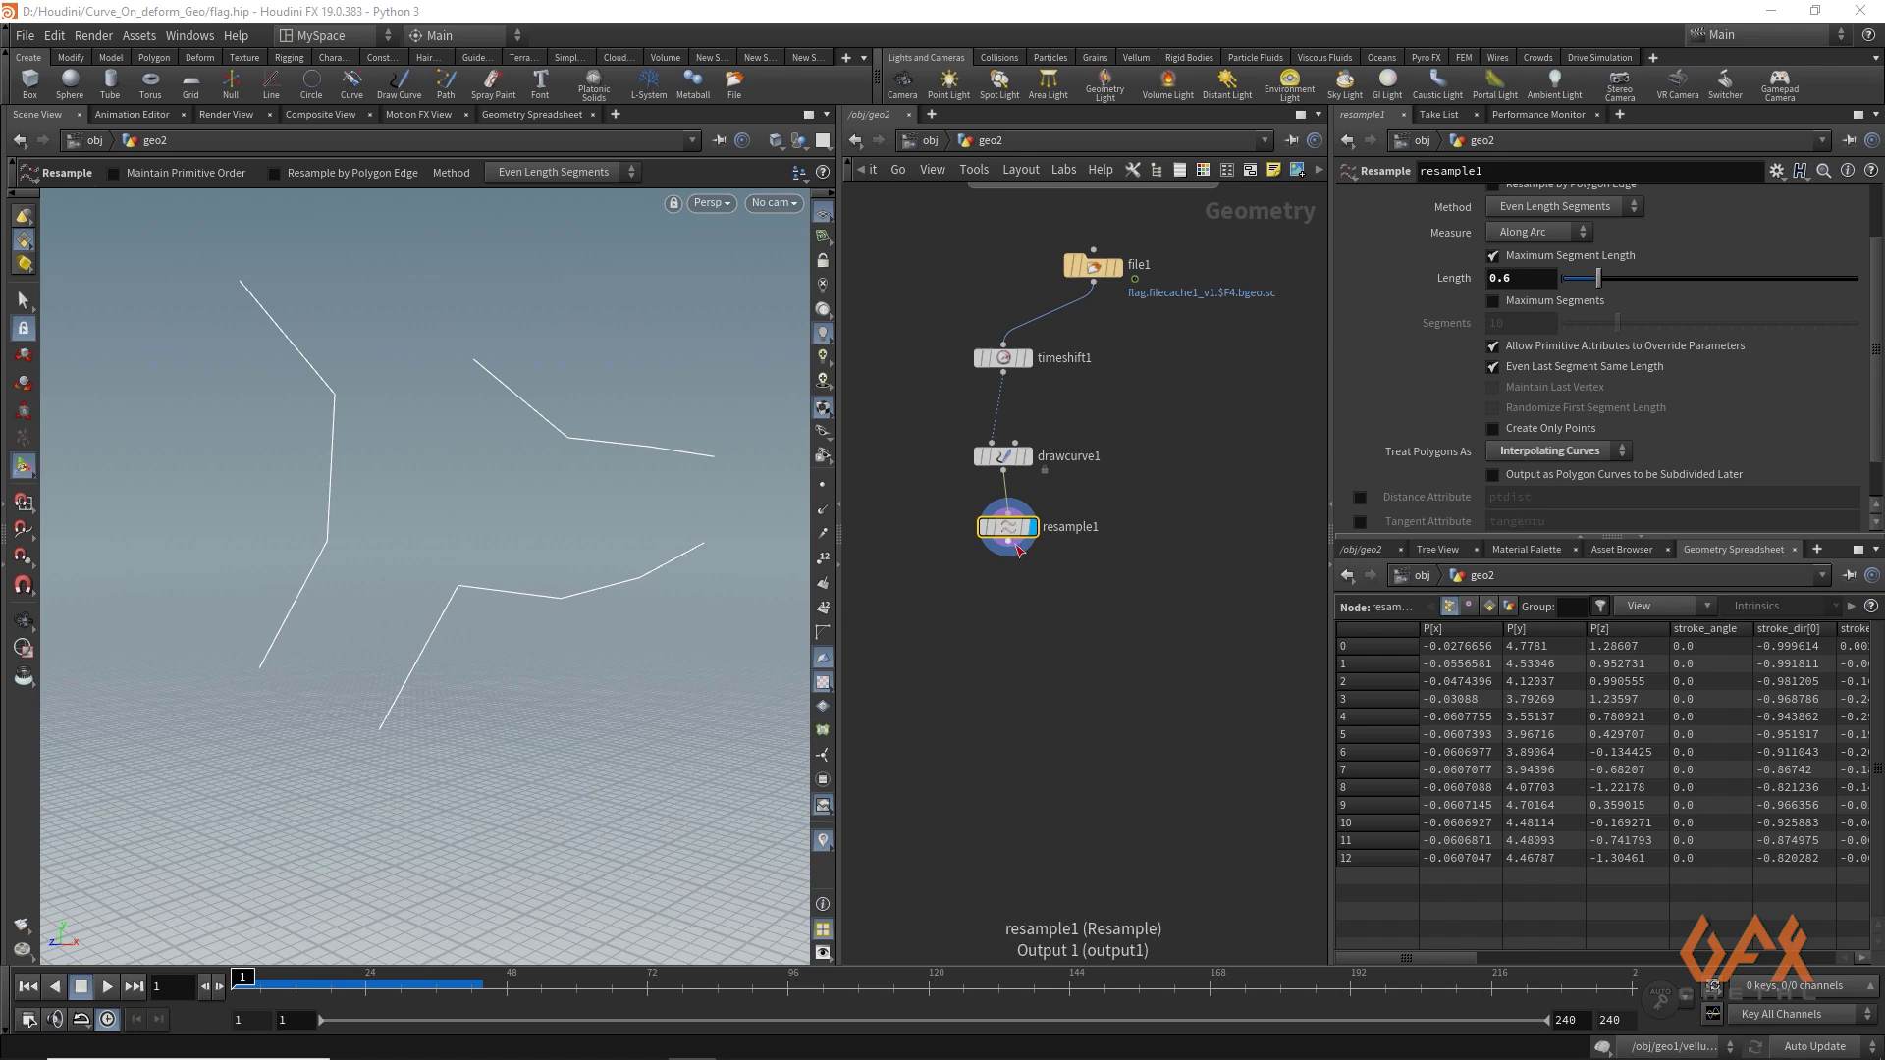
pyautogui.moveTo(1010, 555); pyautogui.dragTo(1012, 610)
# Step: Add resample2 below resample1 with Length 0.05 and Interpolating Curves
pyautogui.write('re')
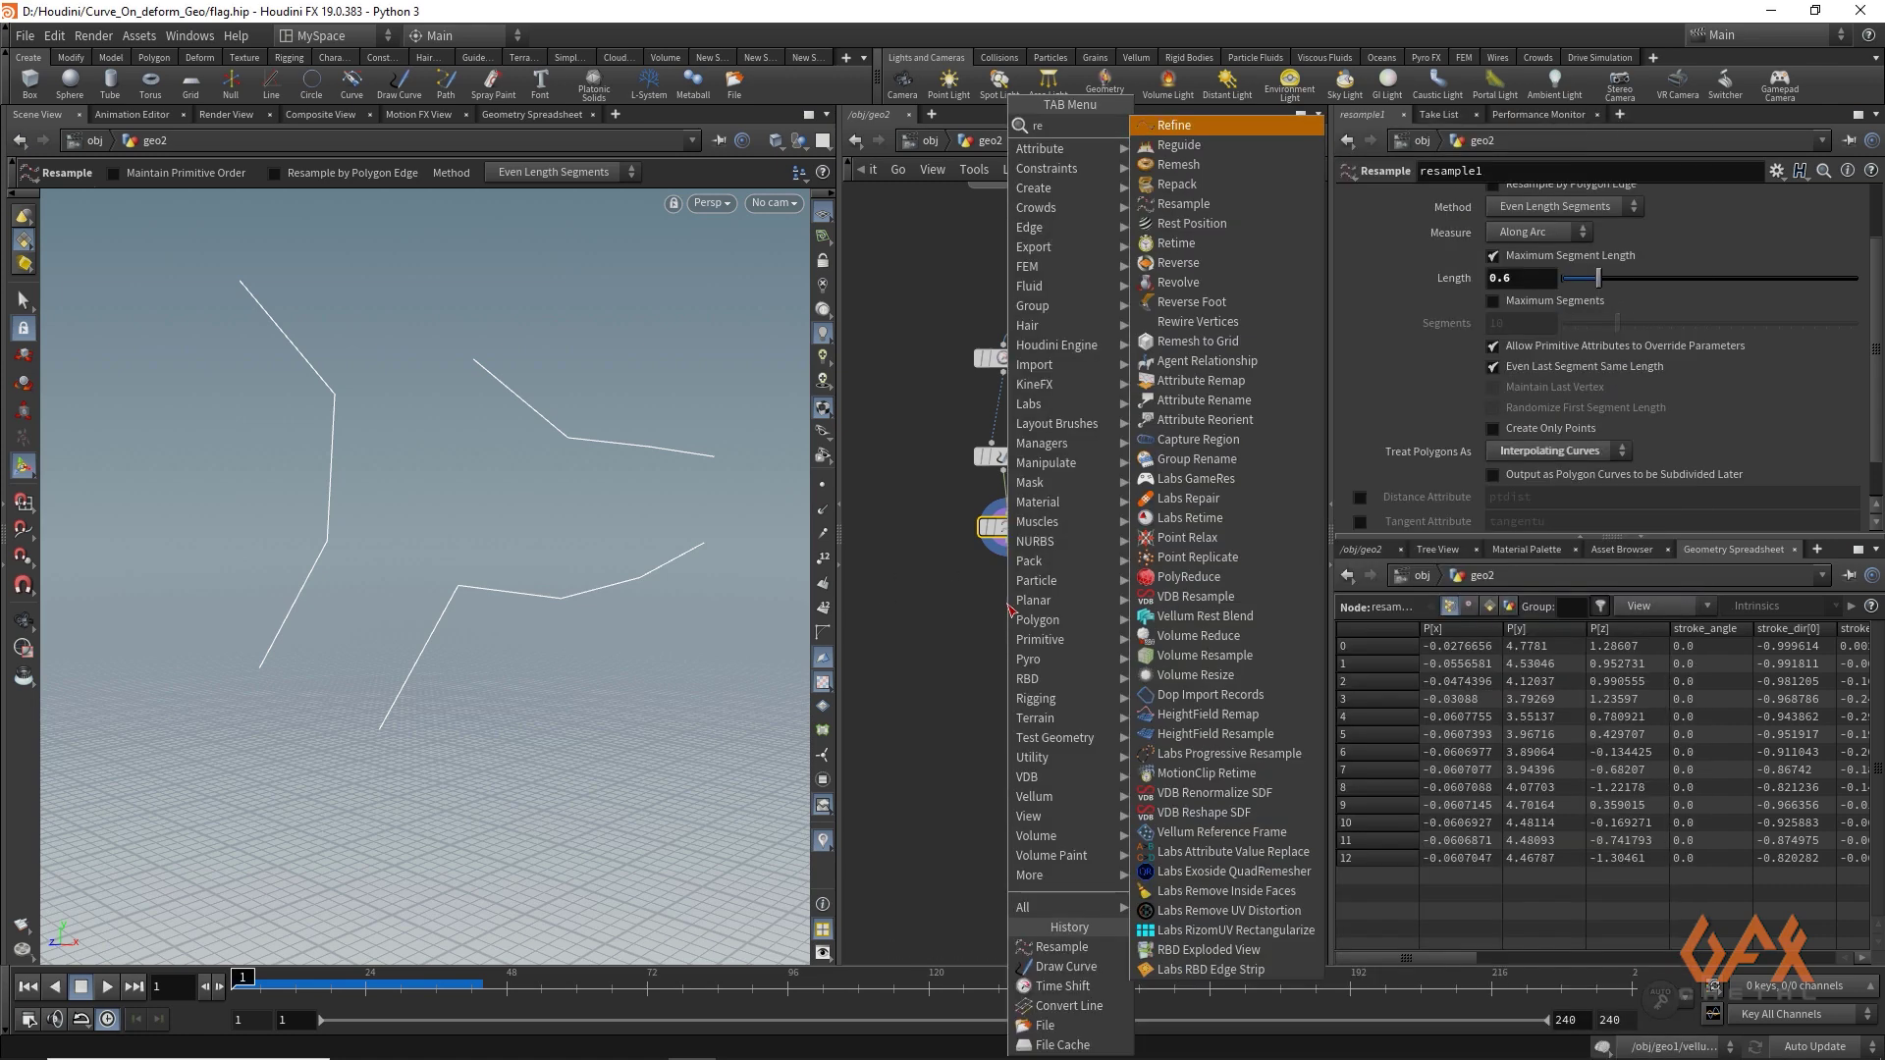
pyautogui.write('sam')
pyautogui.press('Return')
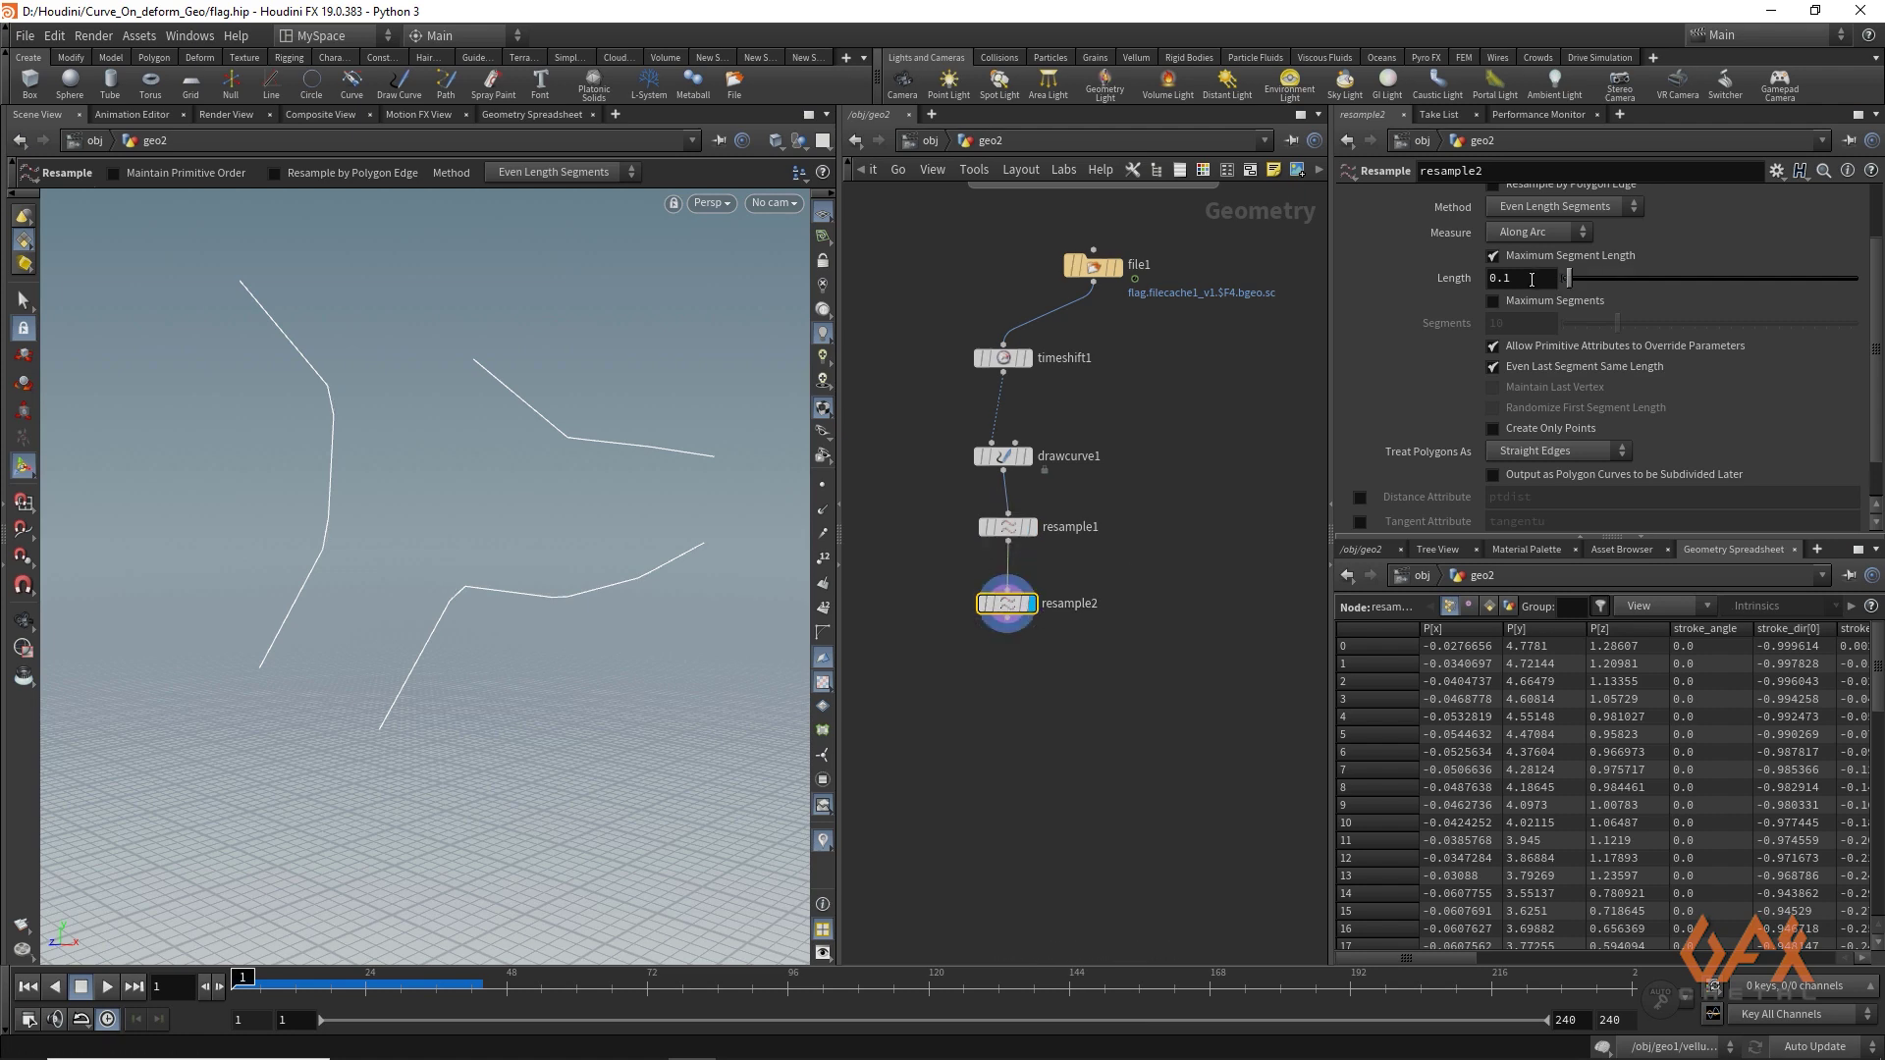
pyautogui.click(1521, 279)
pyautogui.press('Return')
pyautogui.click(1546, 452)
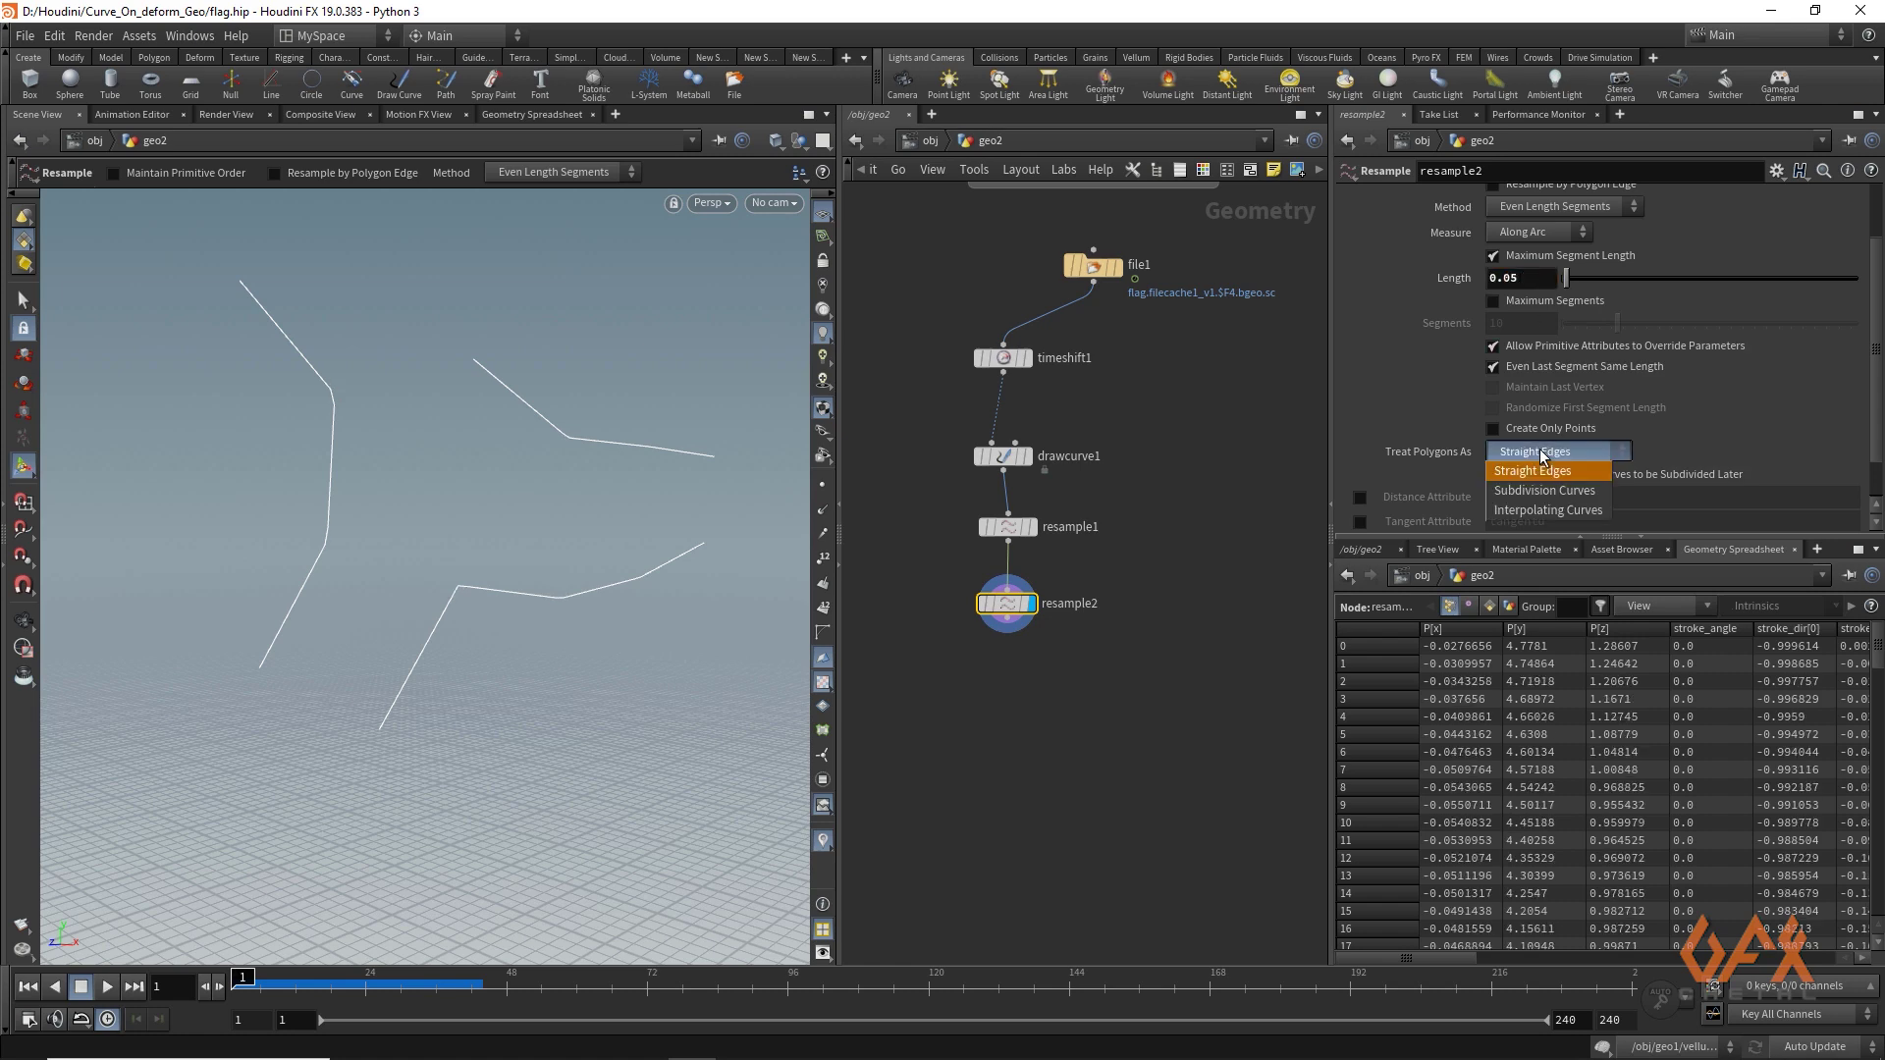
pyautogui.click(1539, 511)
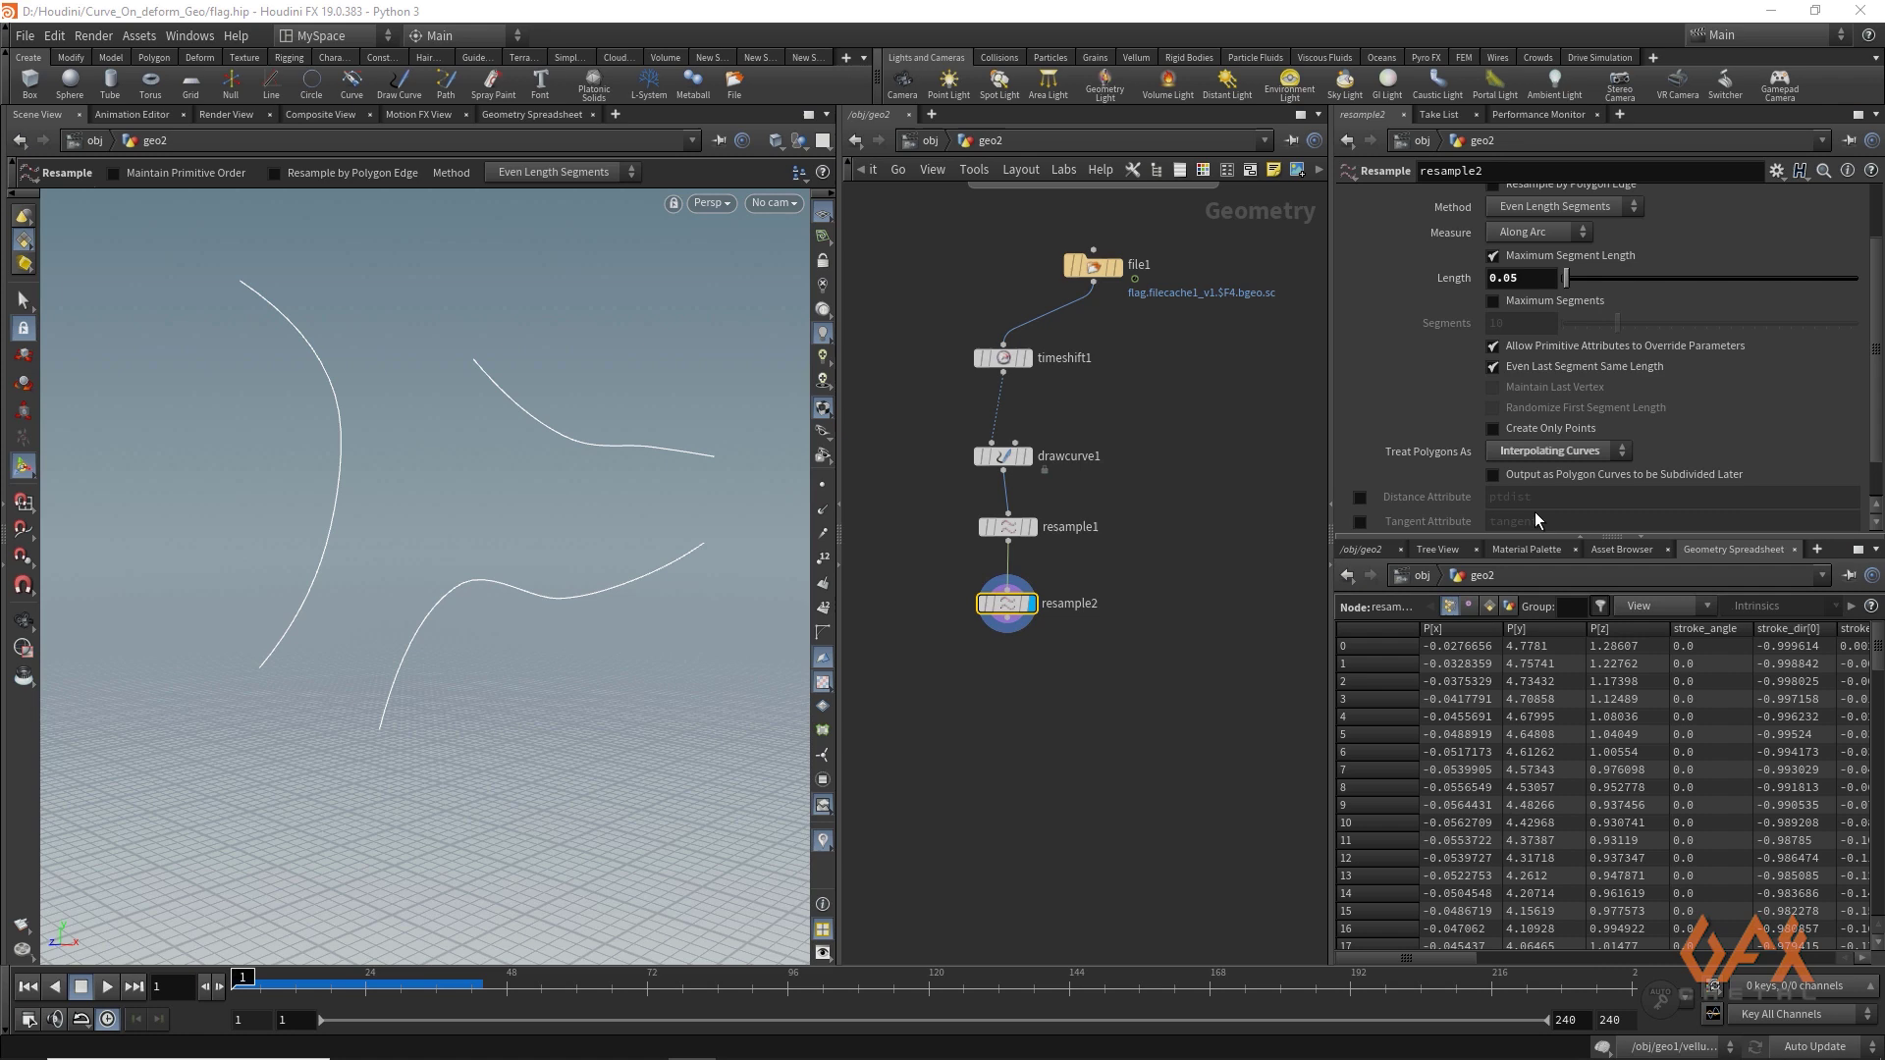
# Step: Toggle point display on and off to check the resampled curves, then deselect
pyautogui.press('Escape')
pyautogui.scroll(3, 250, 356)
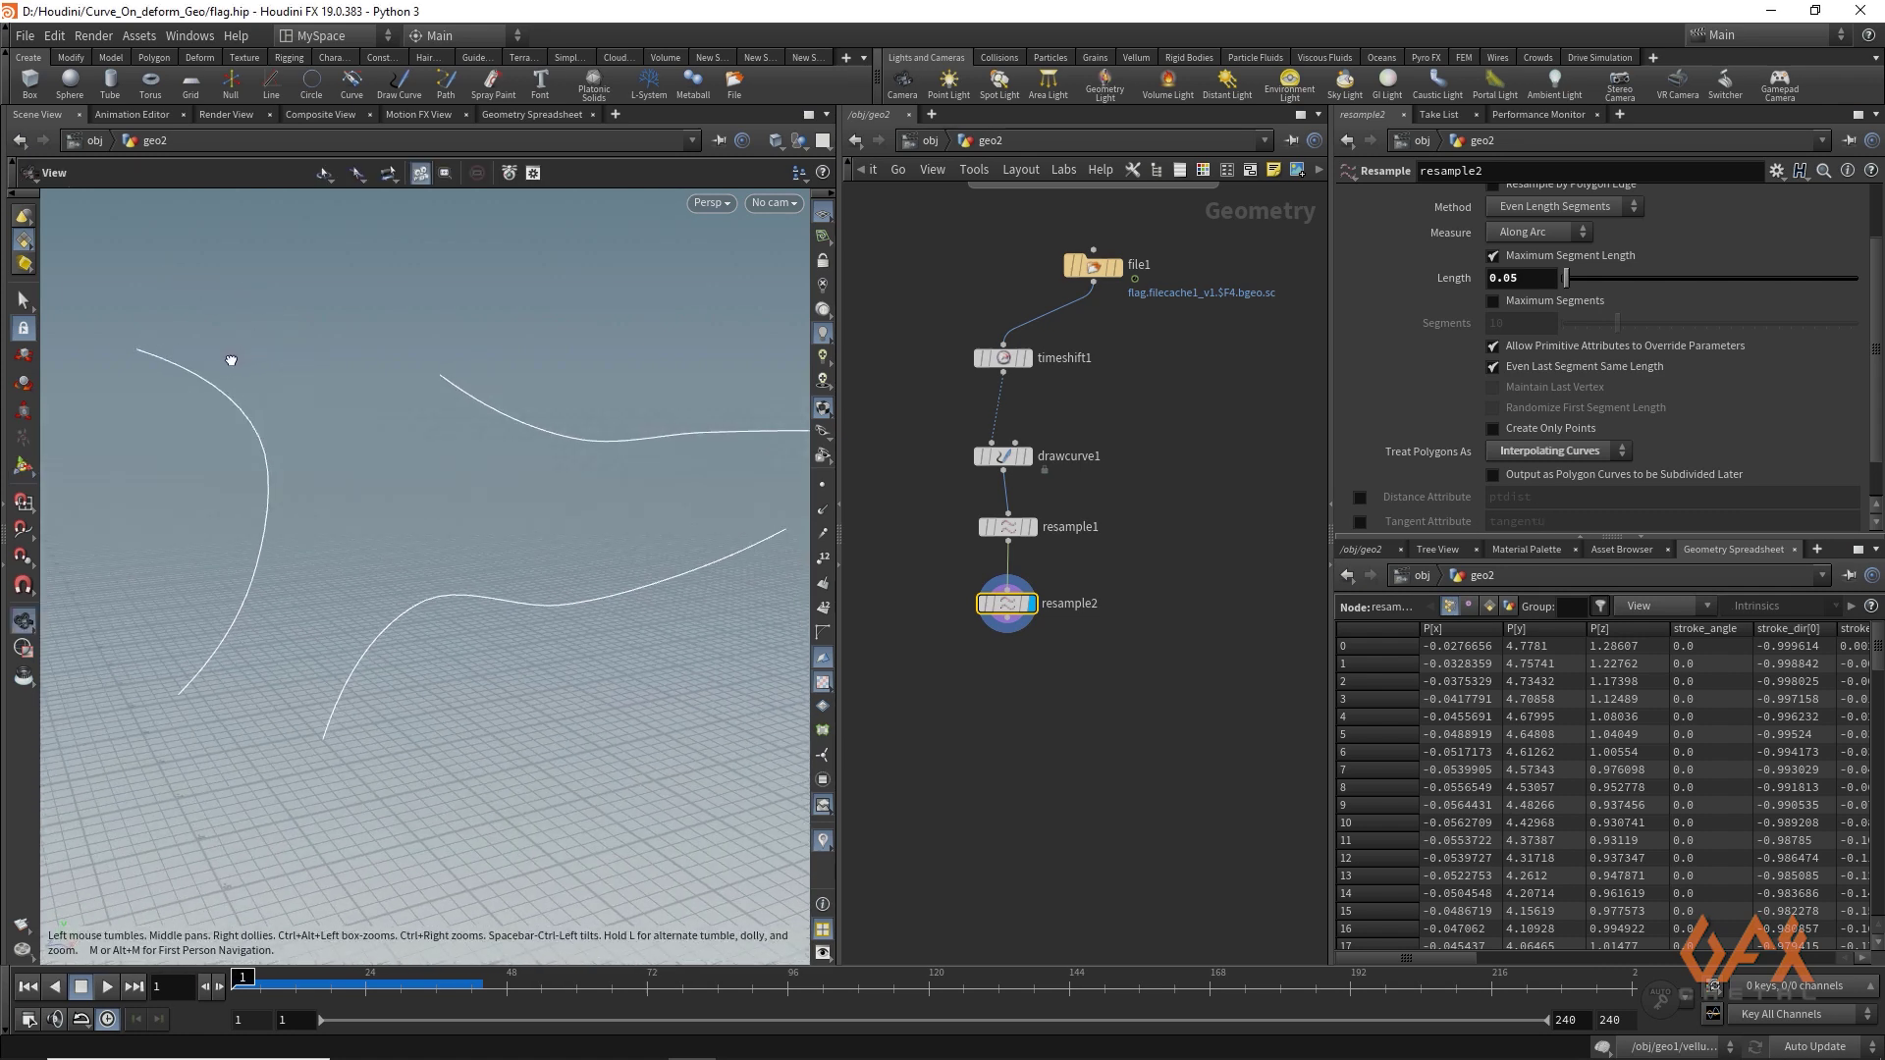
pyautogui.press('Return')
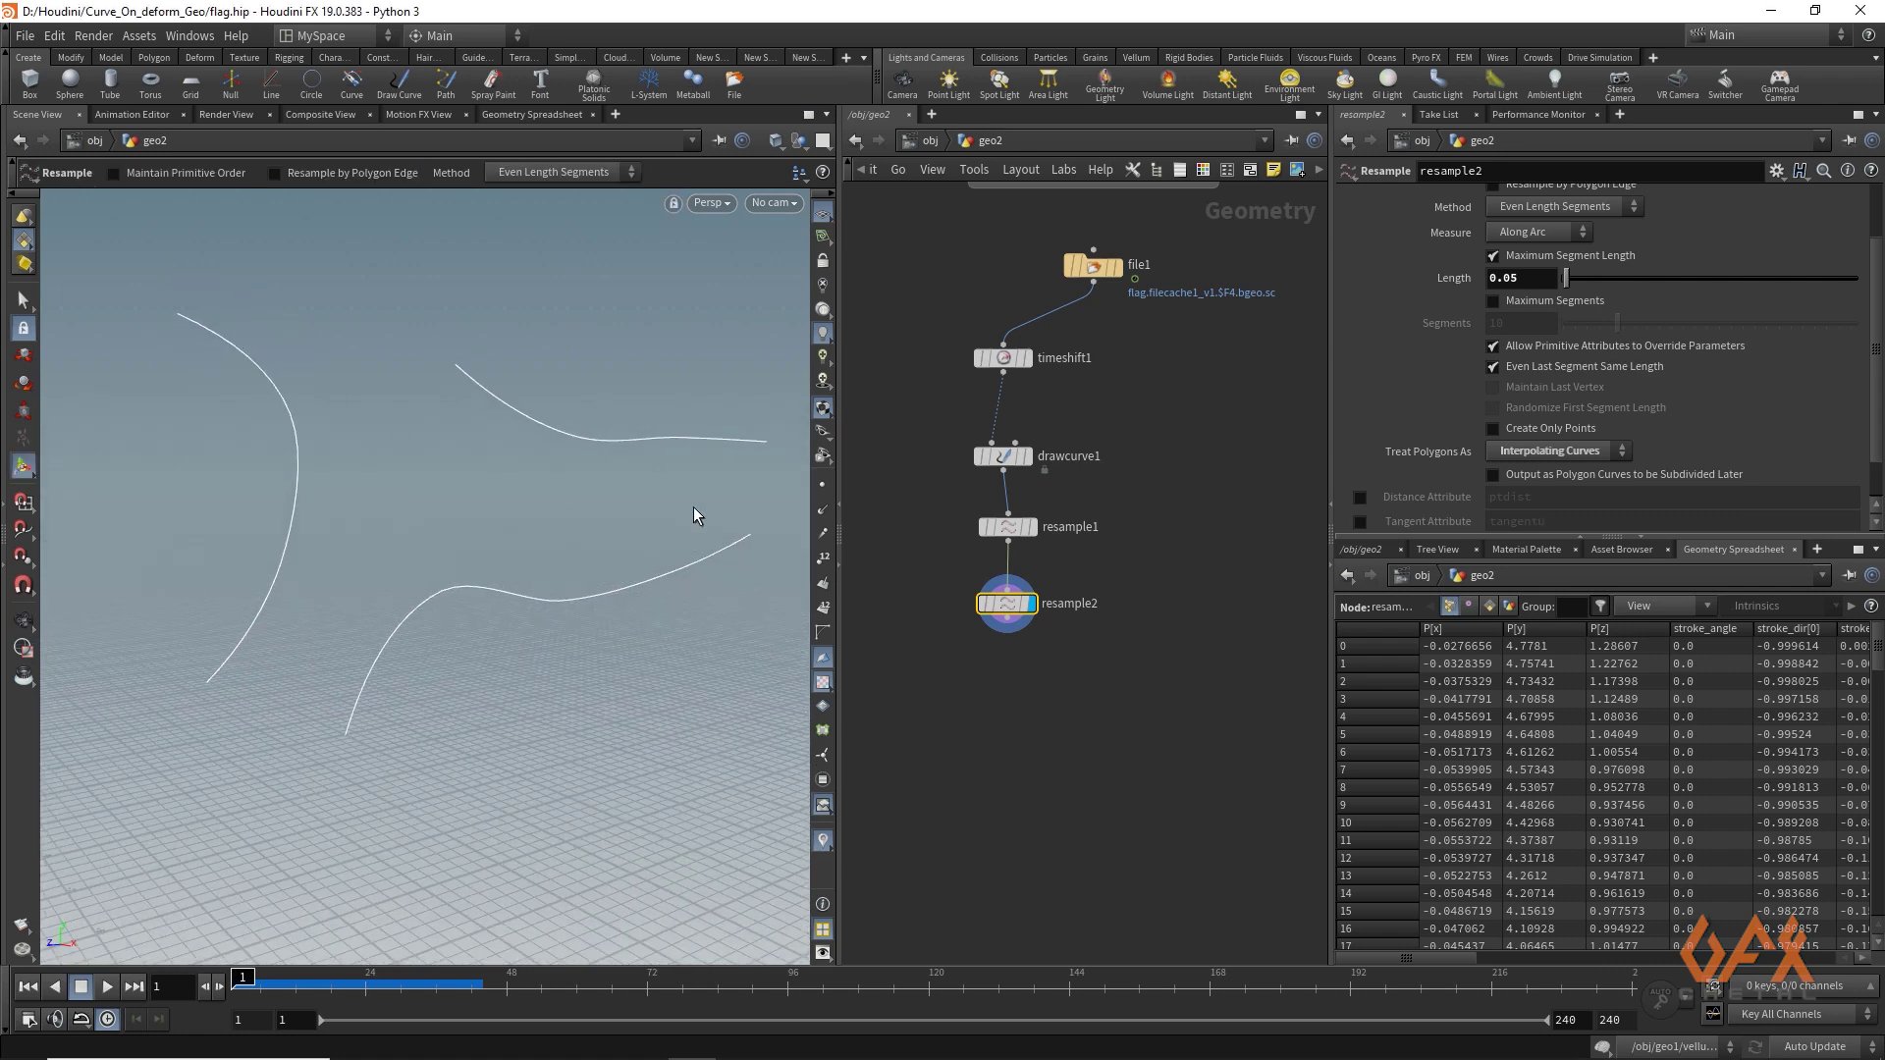
pyautogui.click(824, 485)
pyautogui.click(824, 485)
pyautogui.click(942, 589)
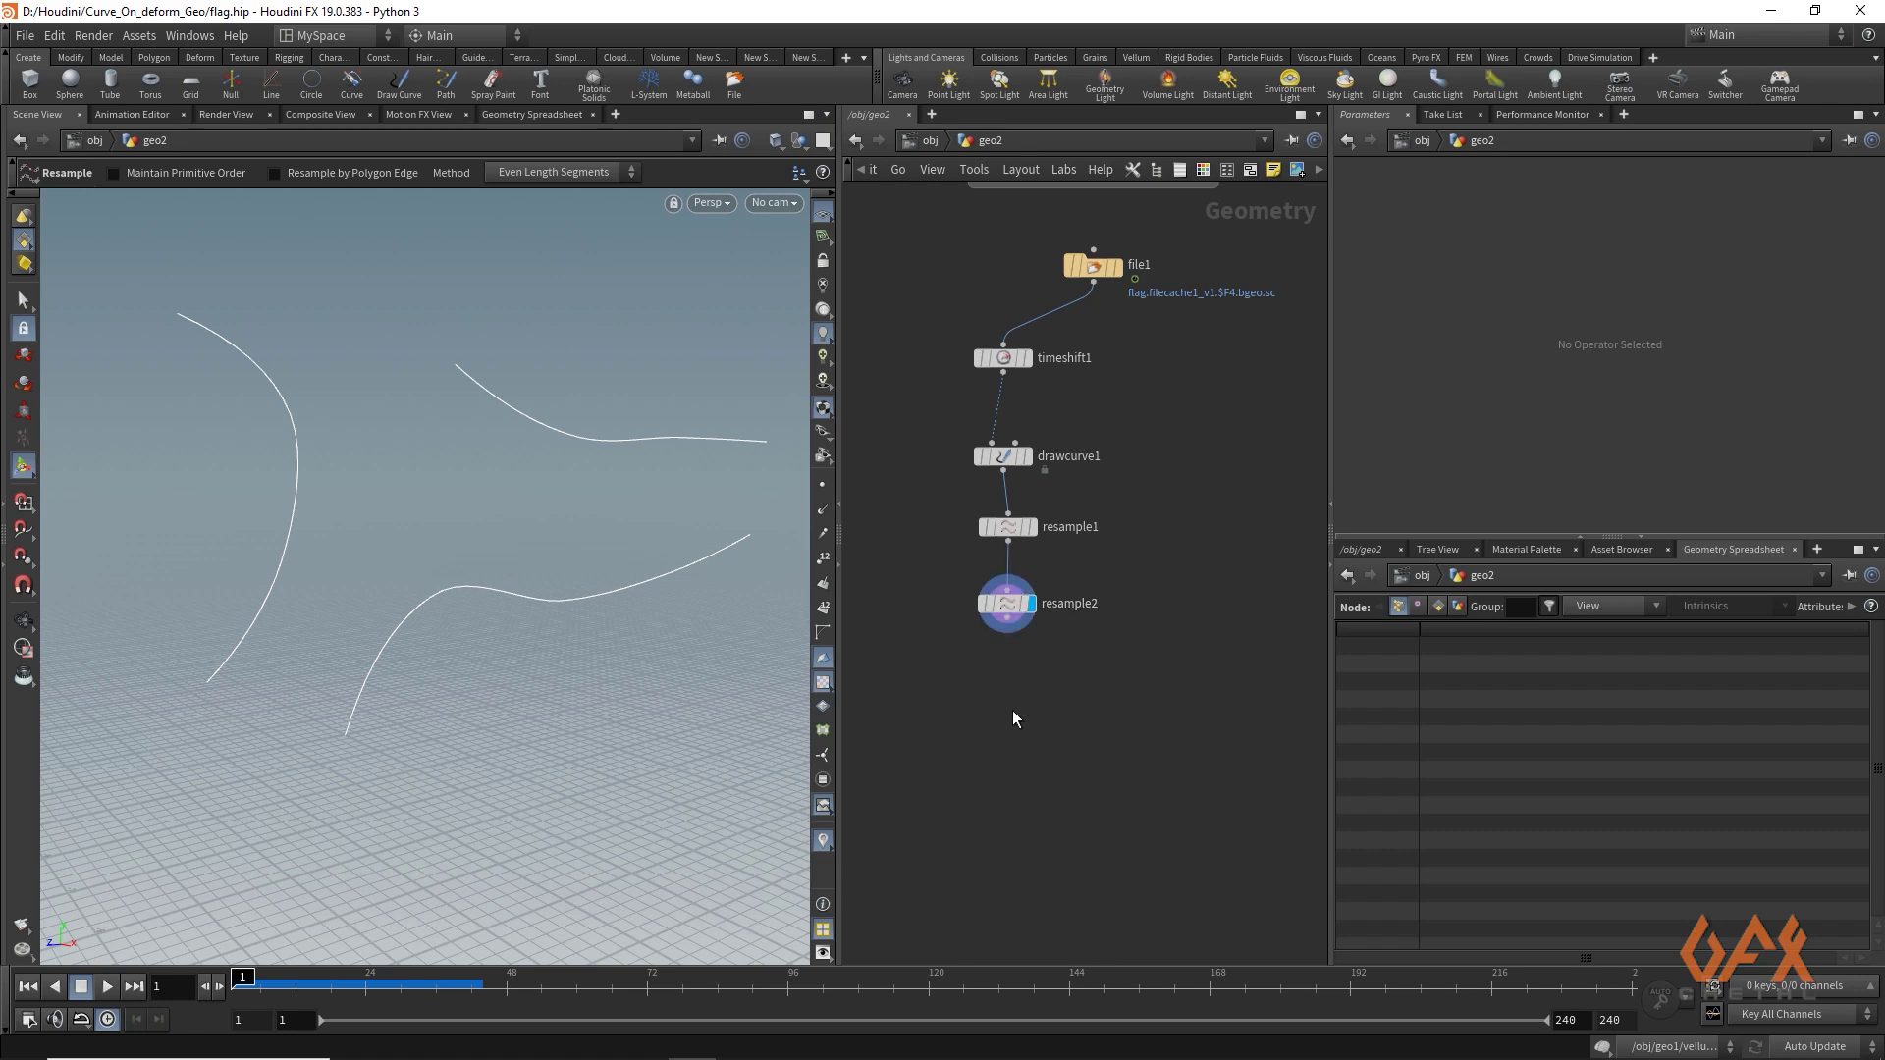
# Step: Add a Ray node fed by resample2 in input 1 and timeshift1 in input 2
pyautogui.press('Tab')
pyautogui.write('ray')
pyautogui.press('Return')
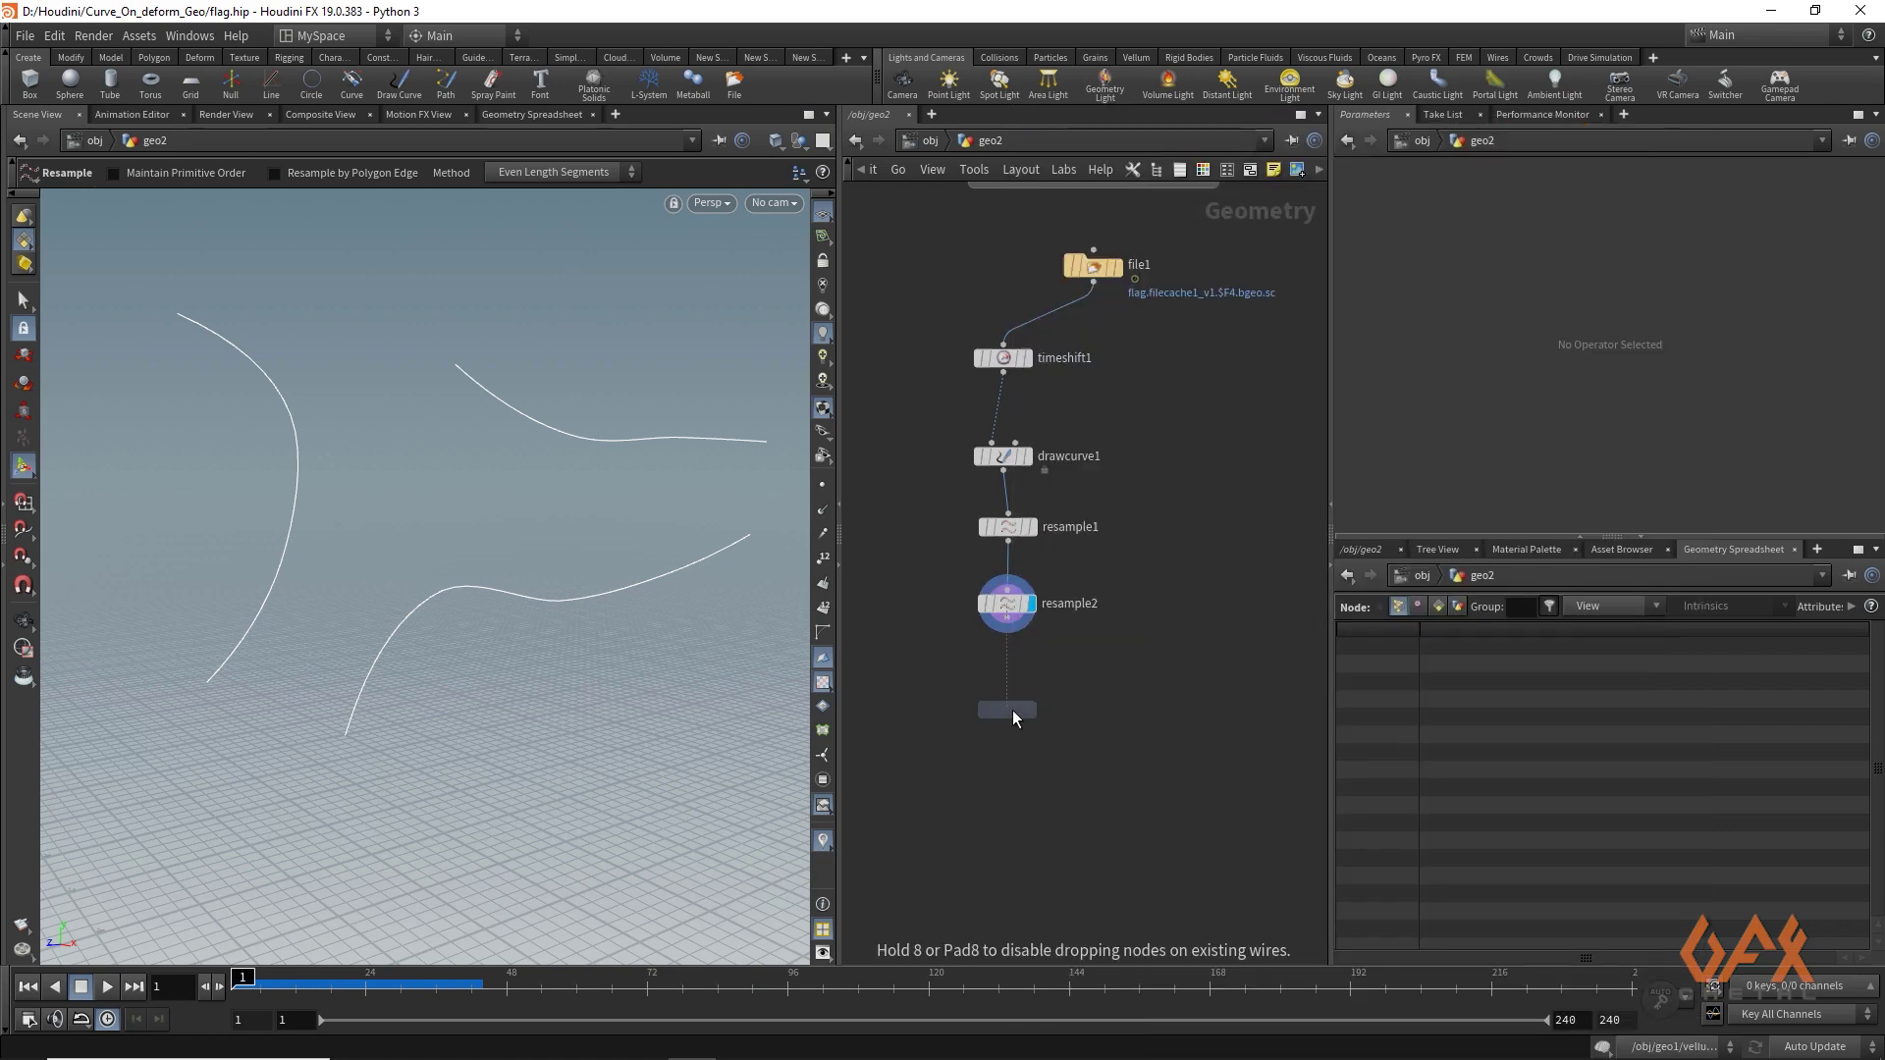
pyautogui.click(1055, 739)
pyautogui.moveTo(1060, 743); pyautogui.dragTo(1122, 729)
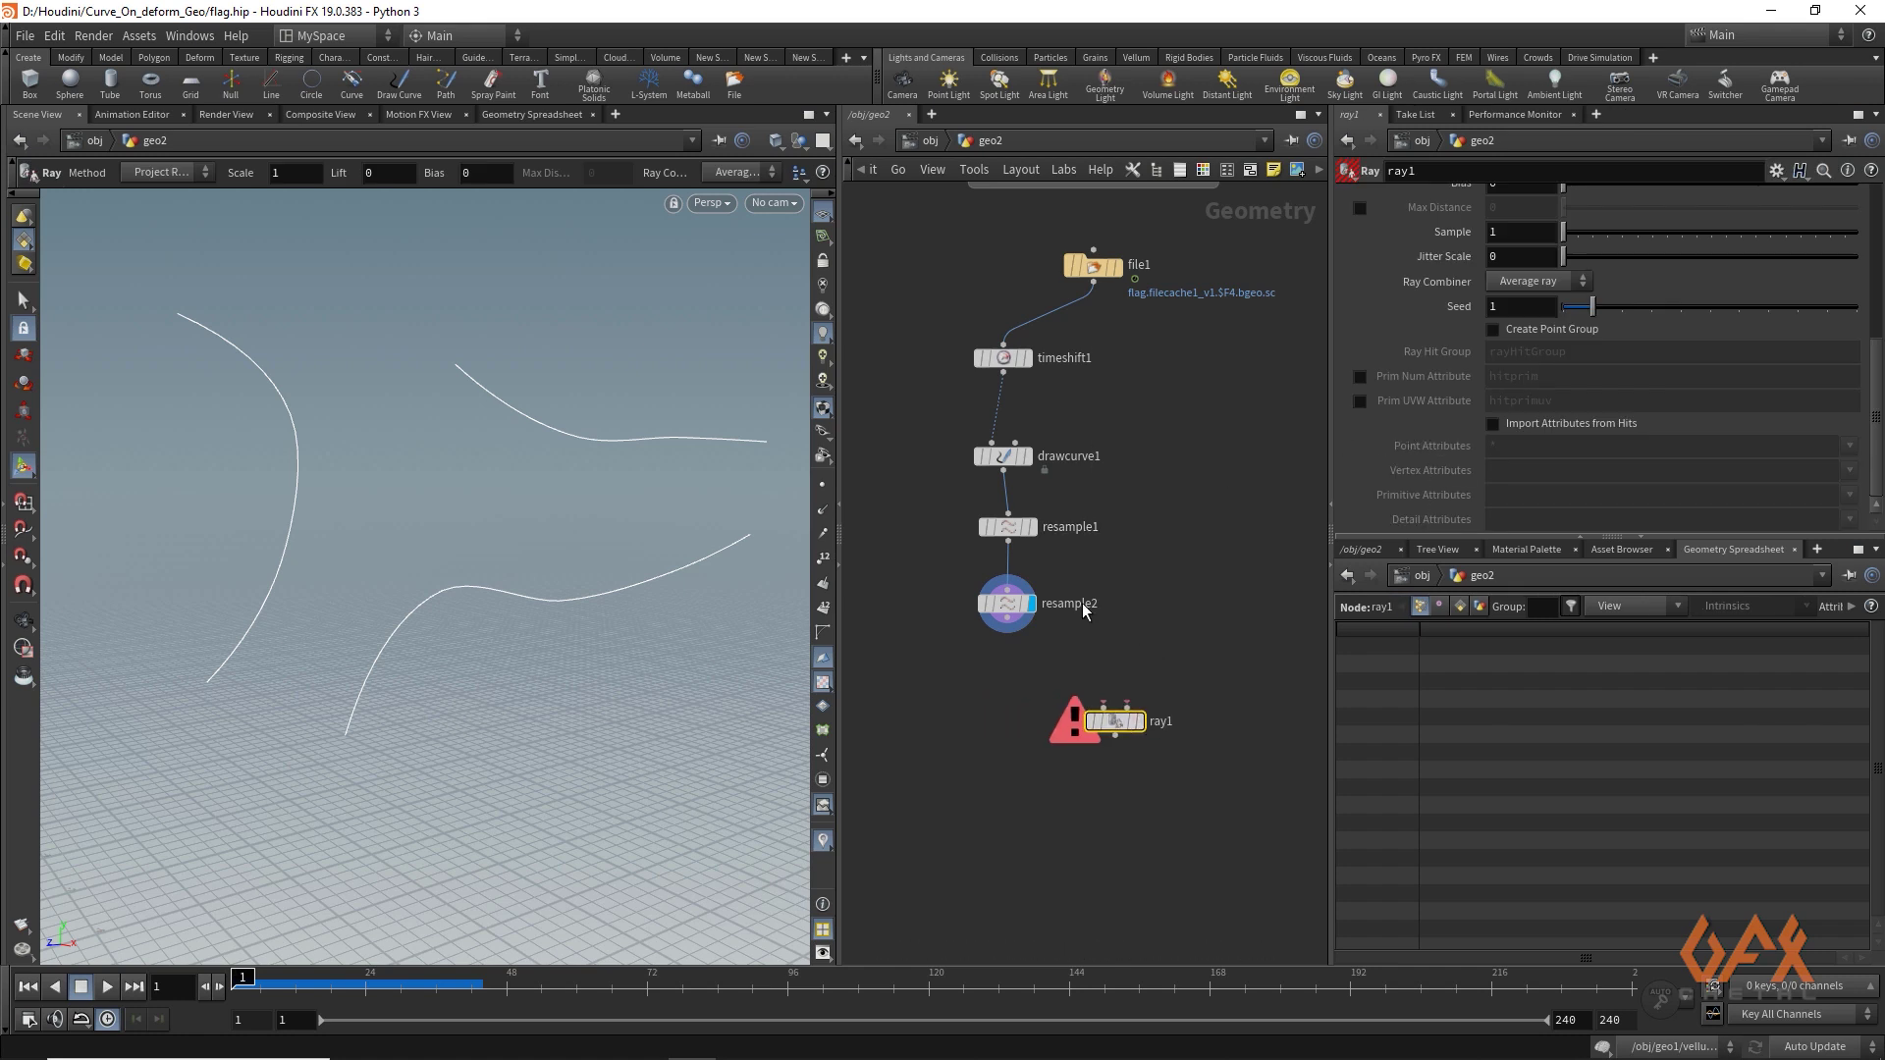
pyautogui.moveTo(1011, 627); pyautogui.dragTo(1103, 704)
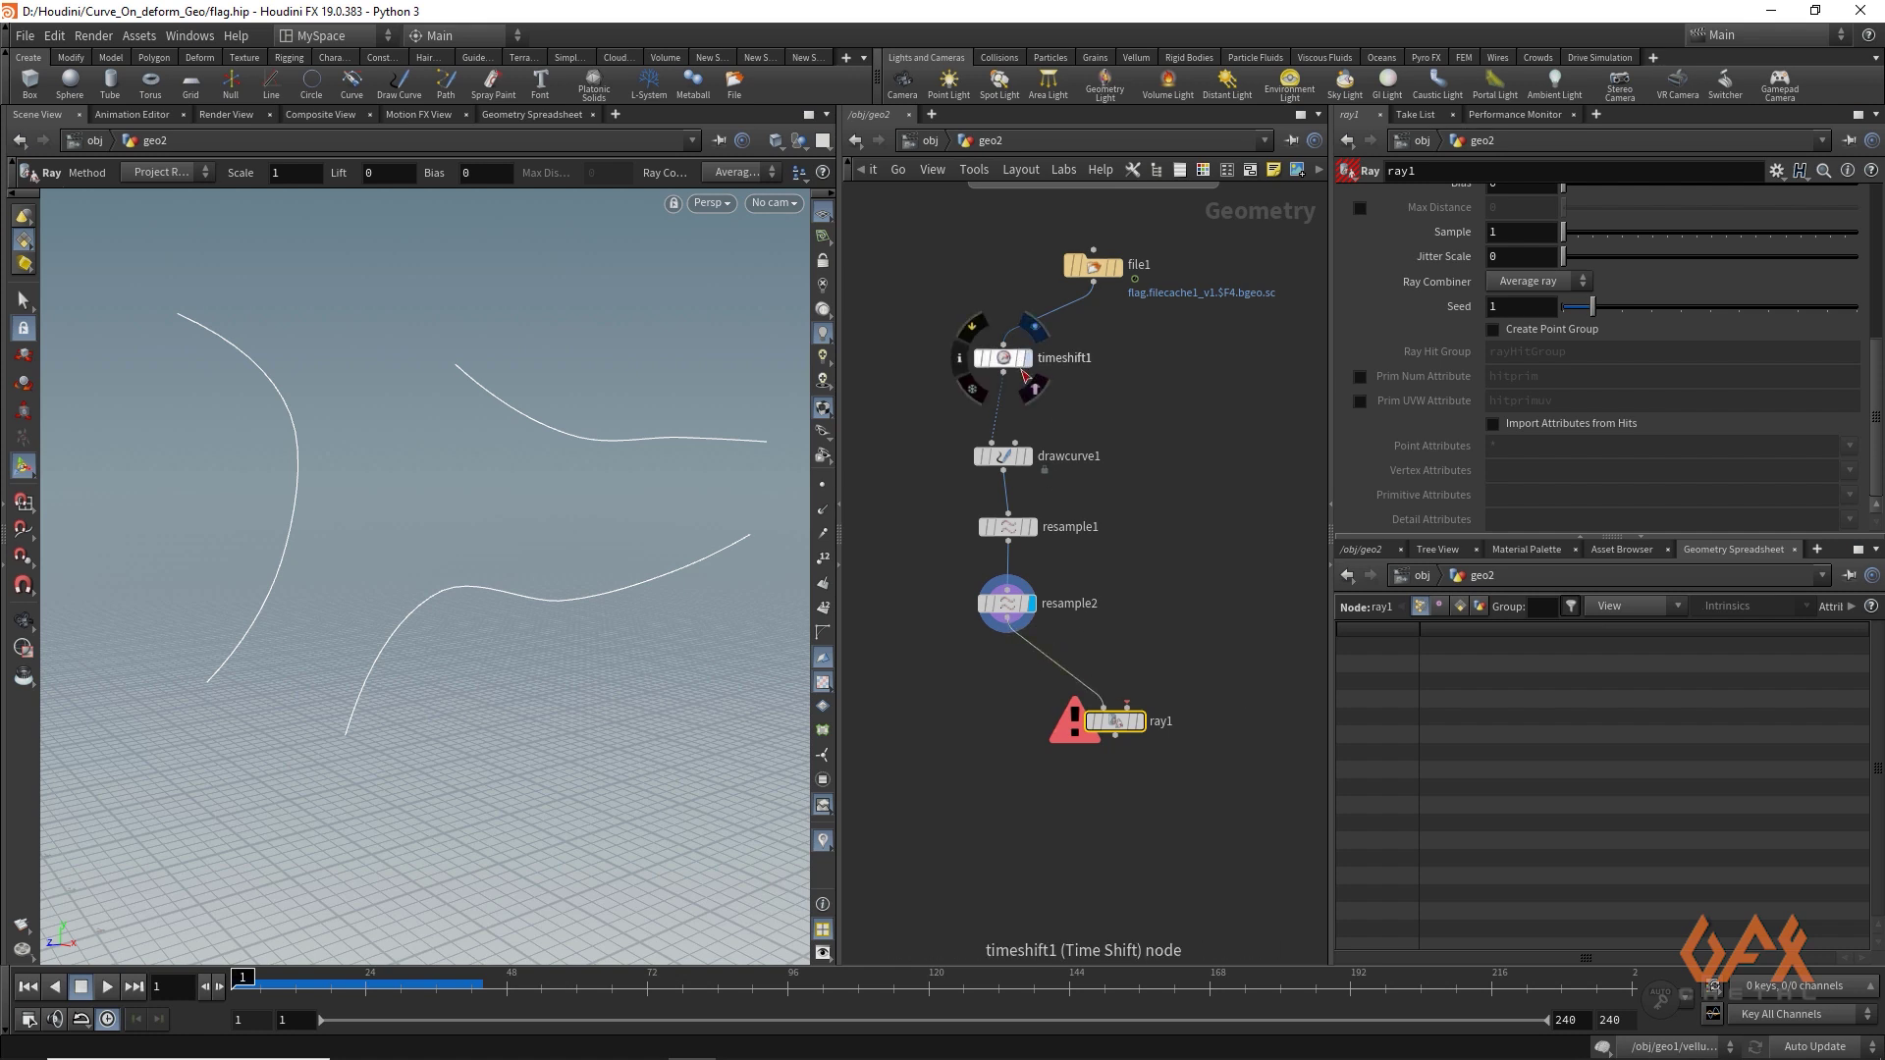
pyautogui.moveTo(1003, 372); pyautogui.dragTo(1127, 708)
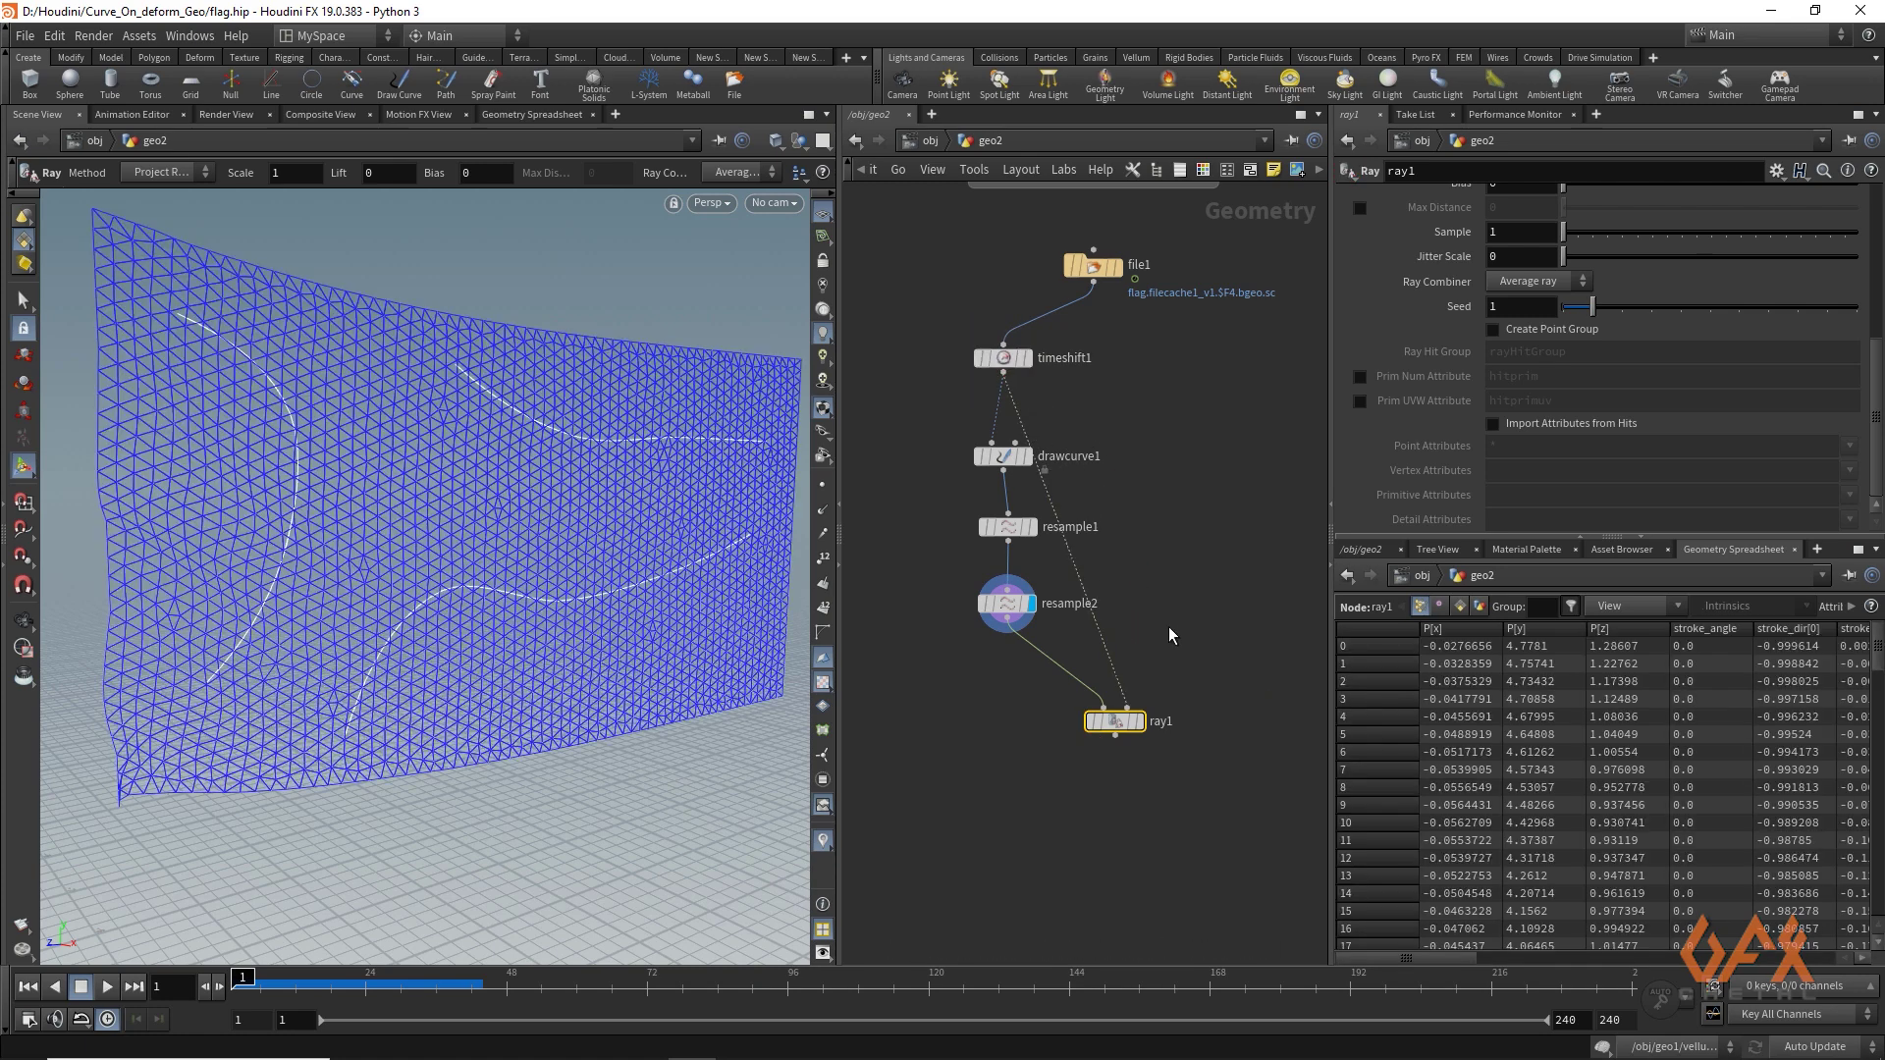
# Step: Display ray1, set Method to Minimum Distance, and enable hitprim and hitprimuv attributes
pyautogui.click(1140, 722)
pyautogui.scroll(4, 1450, 376)
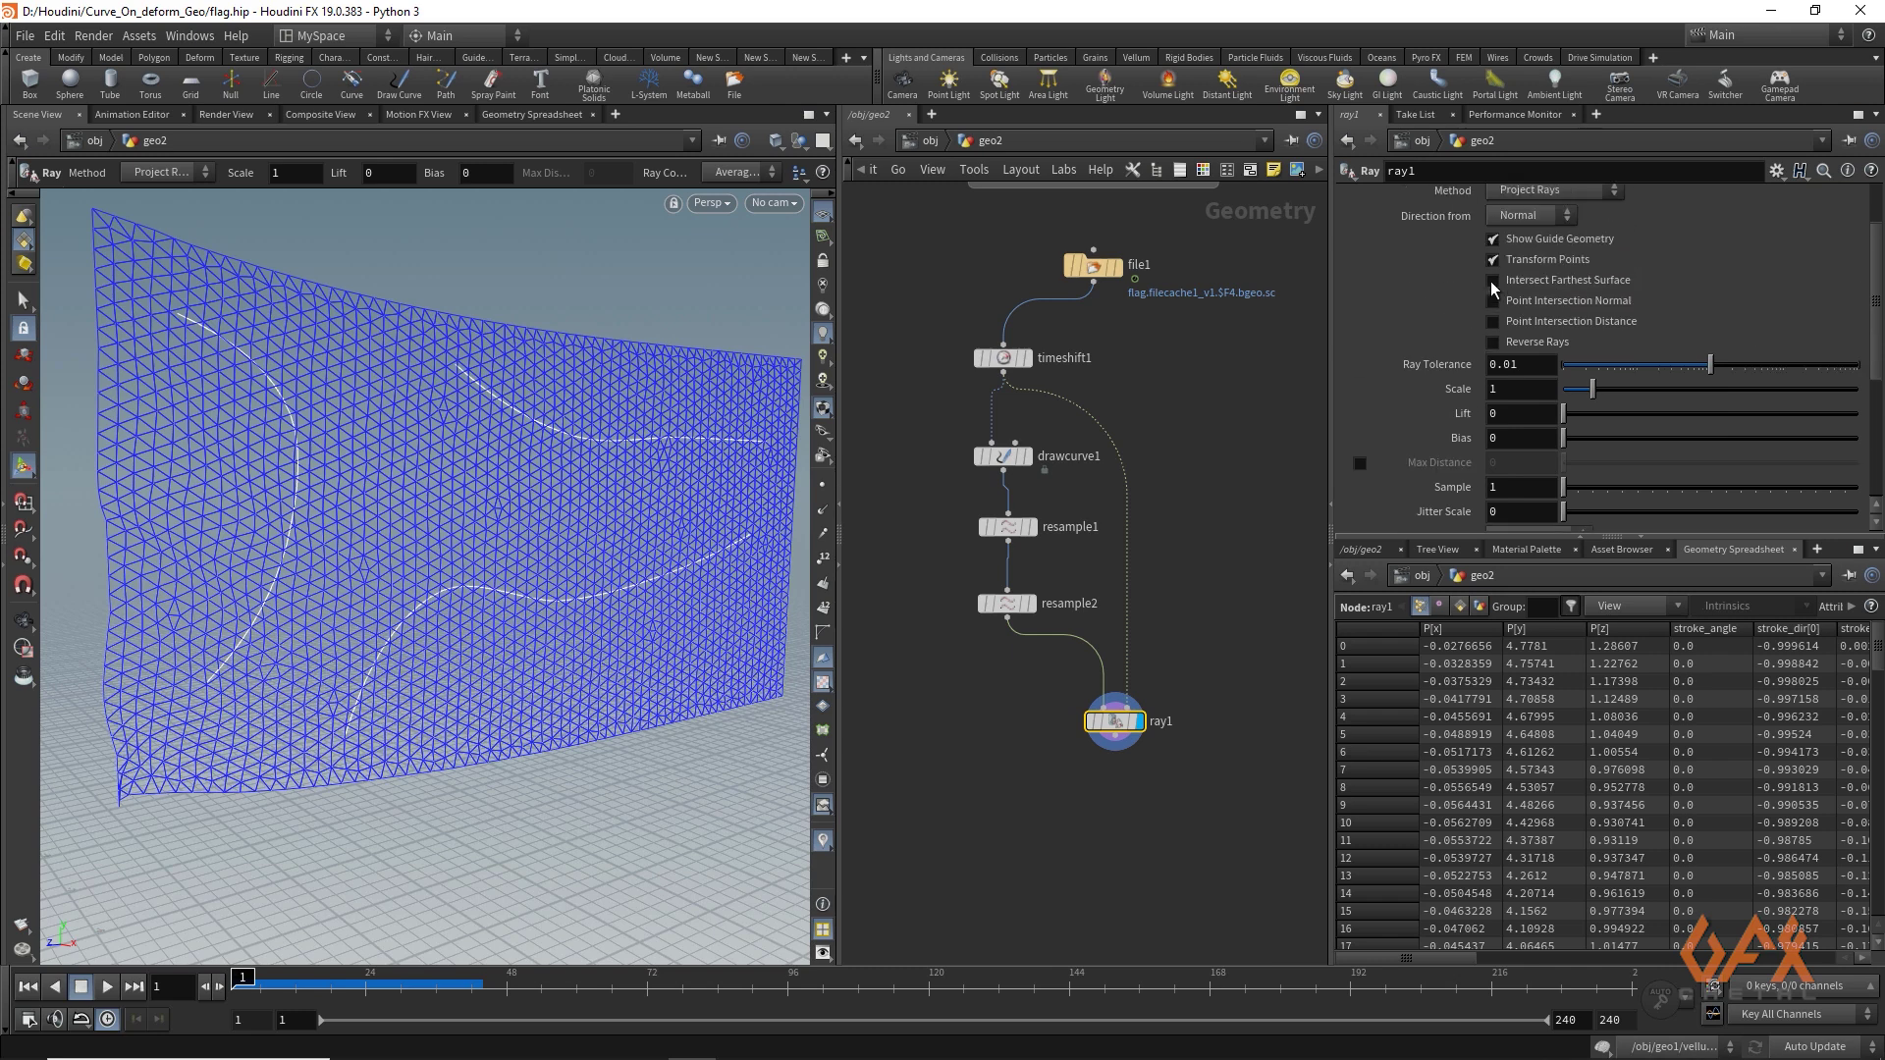
pyautogui.click(1551, 274)
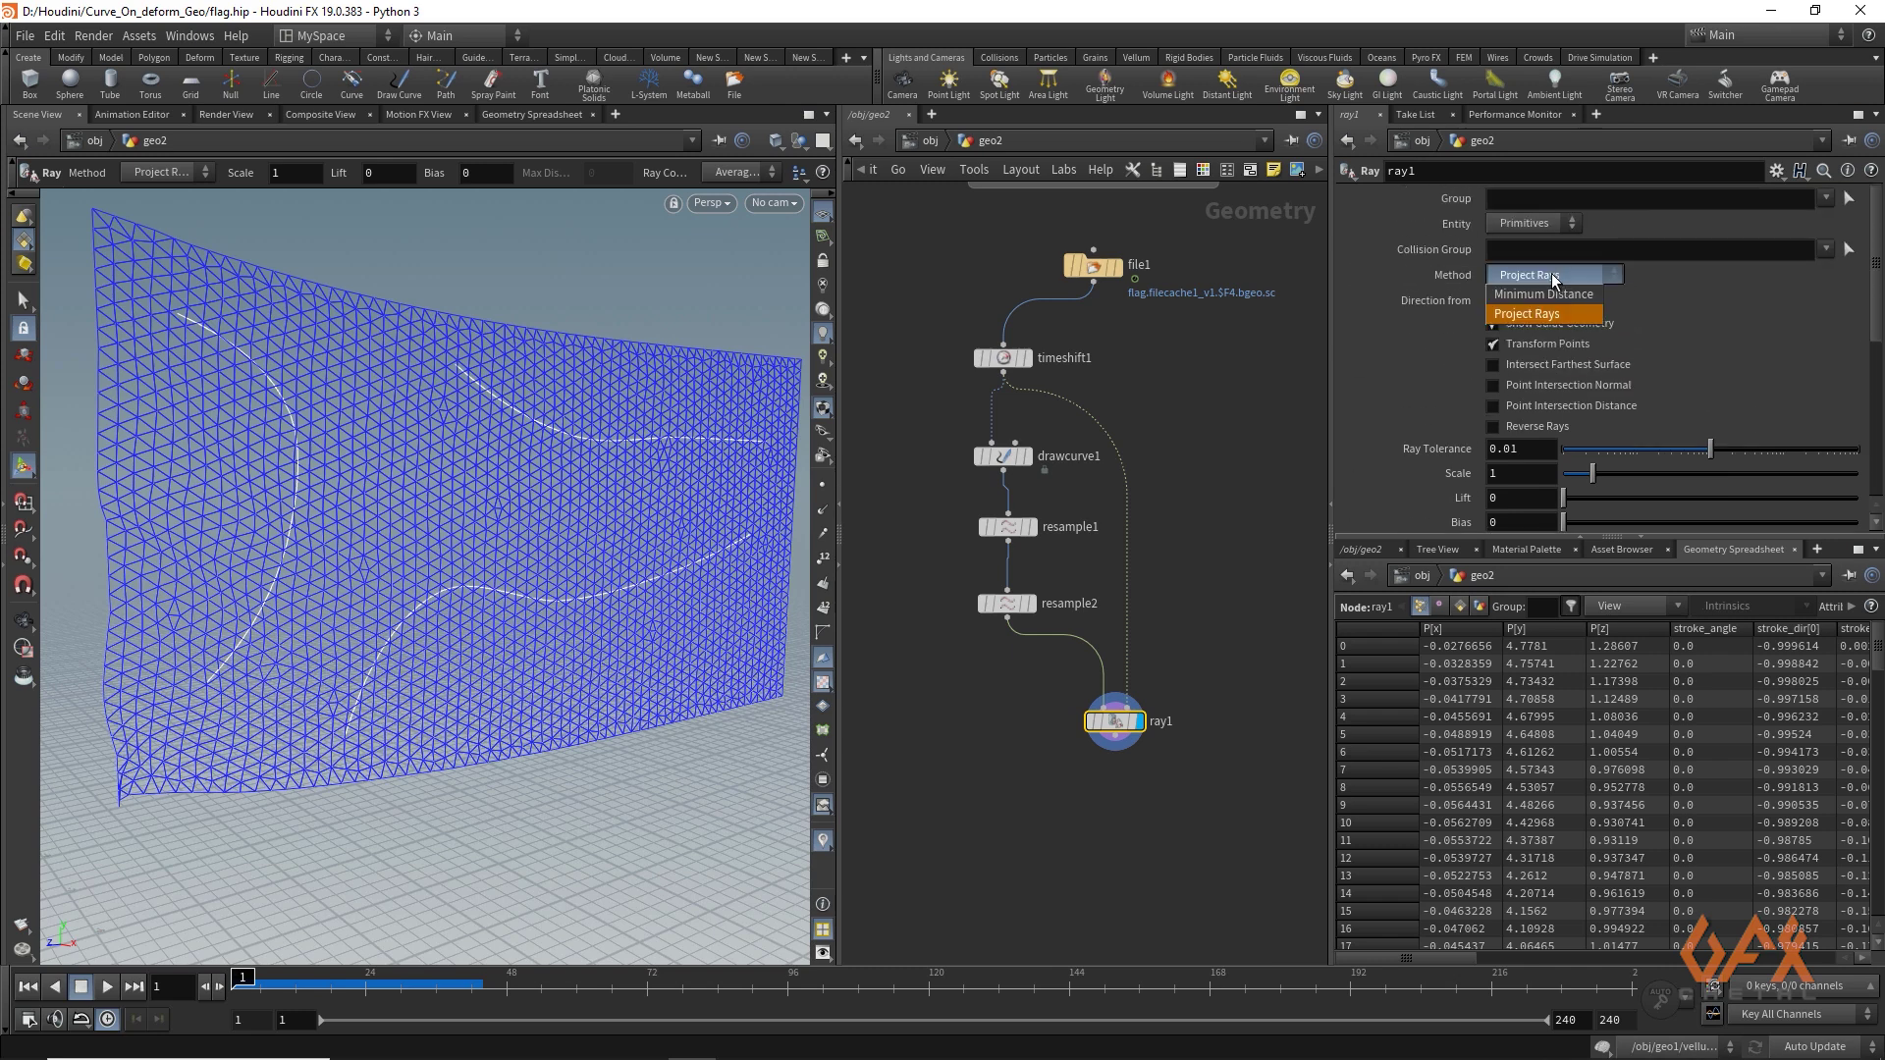
pyautogui.click(1542, 291)
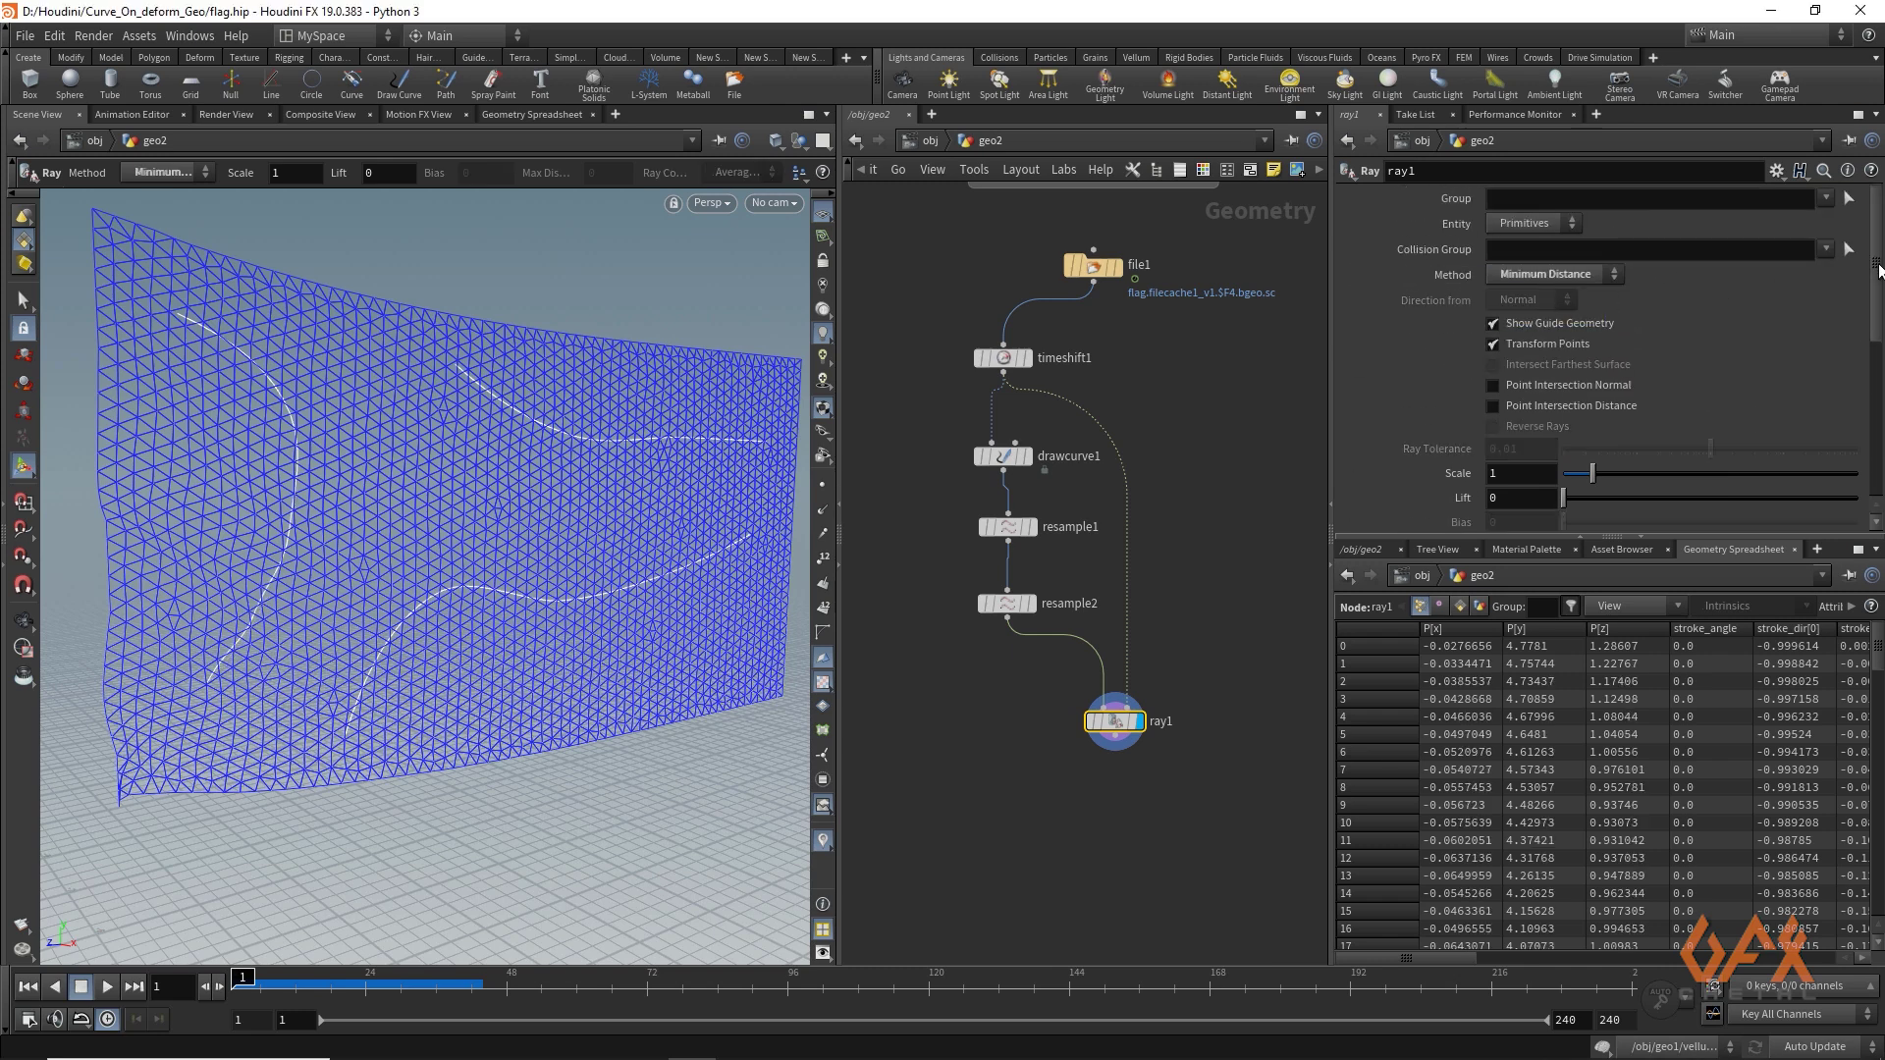
pyautogui.moveTo(1879, 265); pyautogui.dragTo(1879, 410)
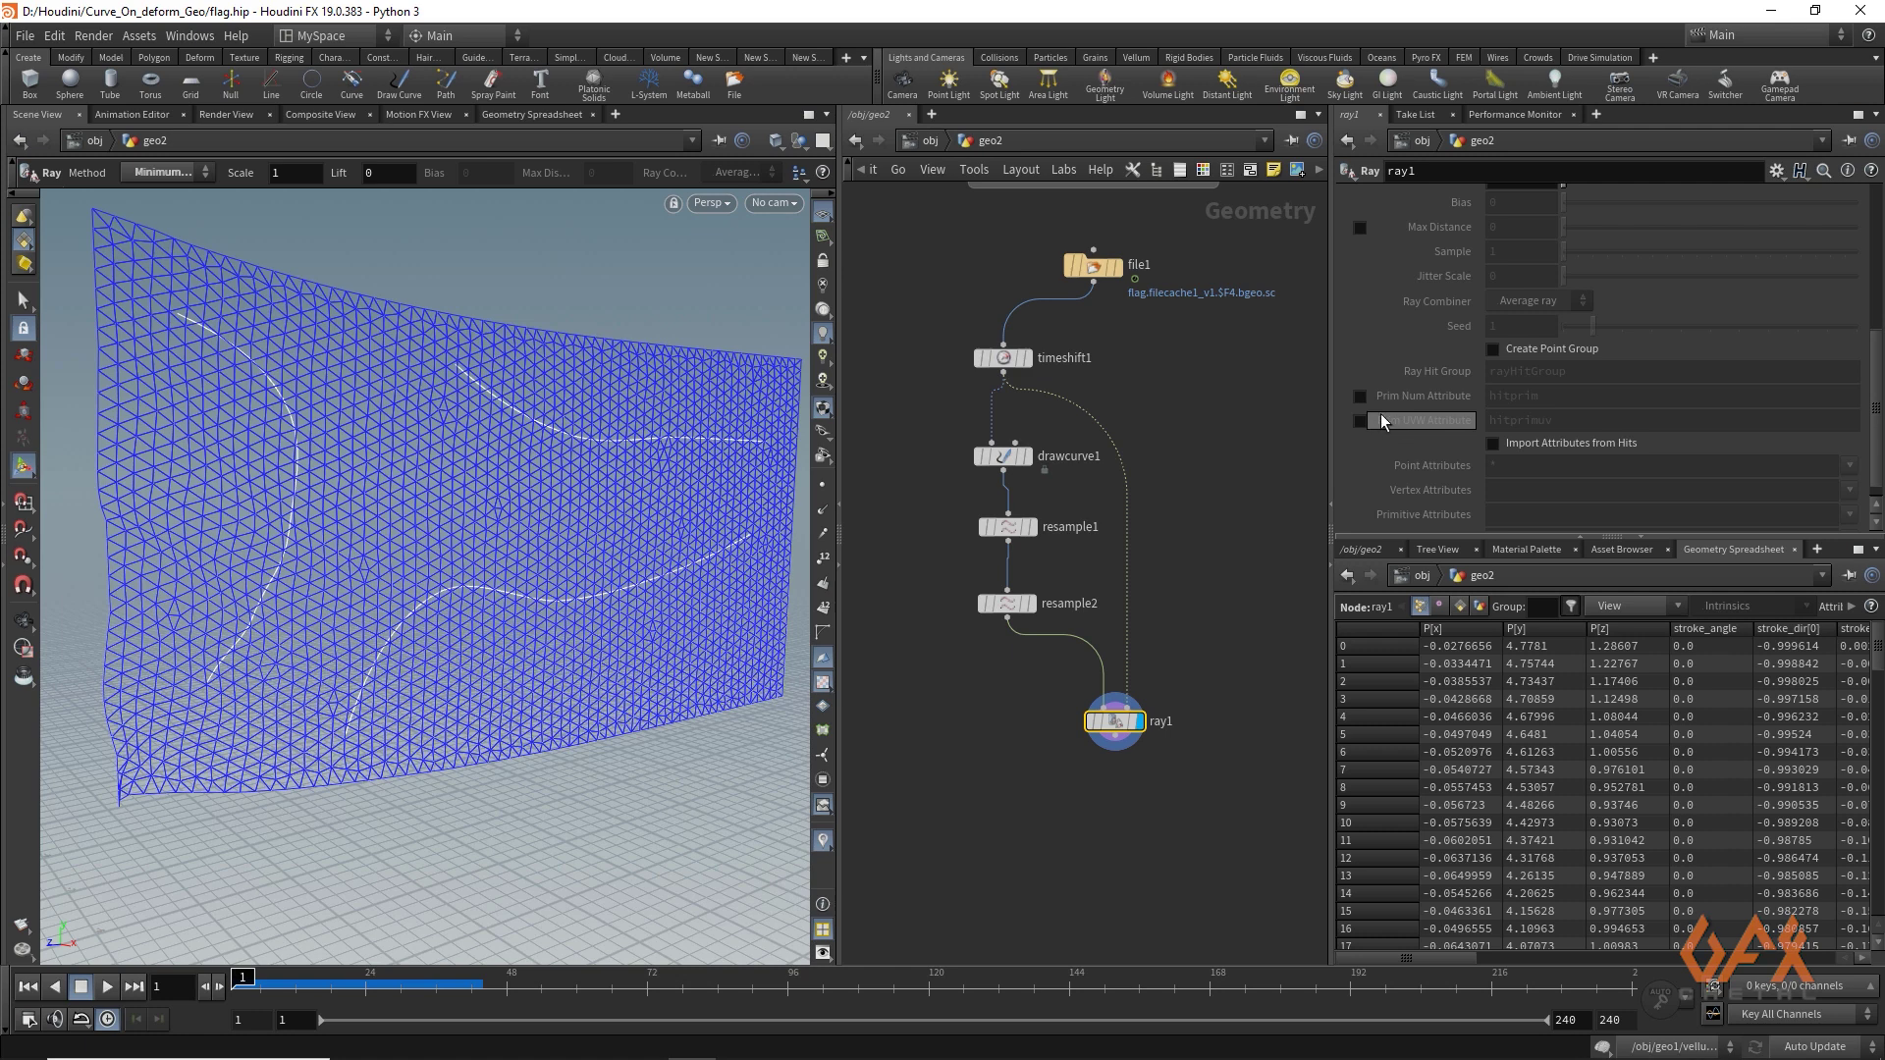
pyautogui.click(1360, 398)
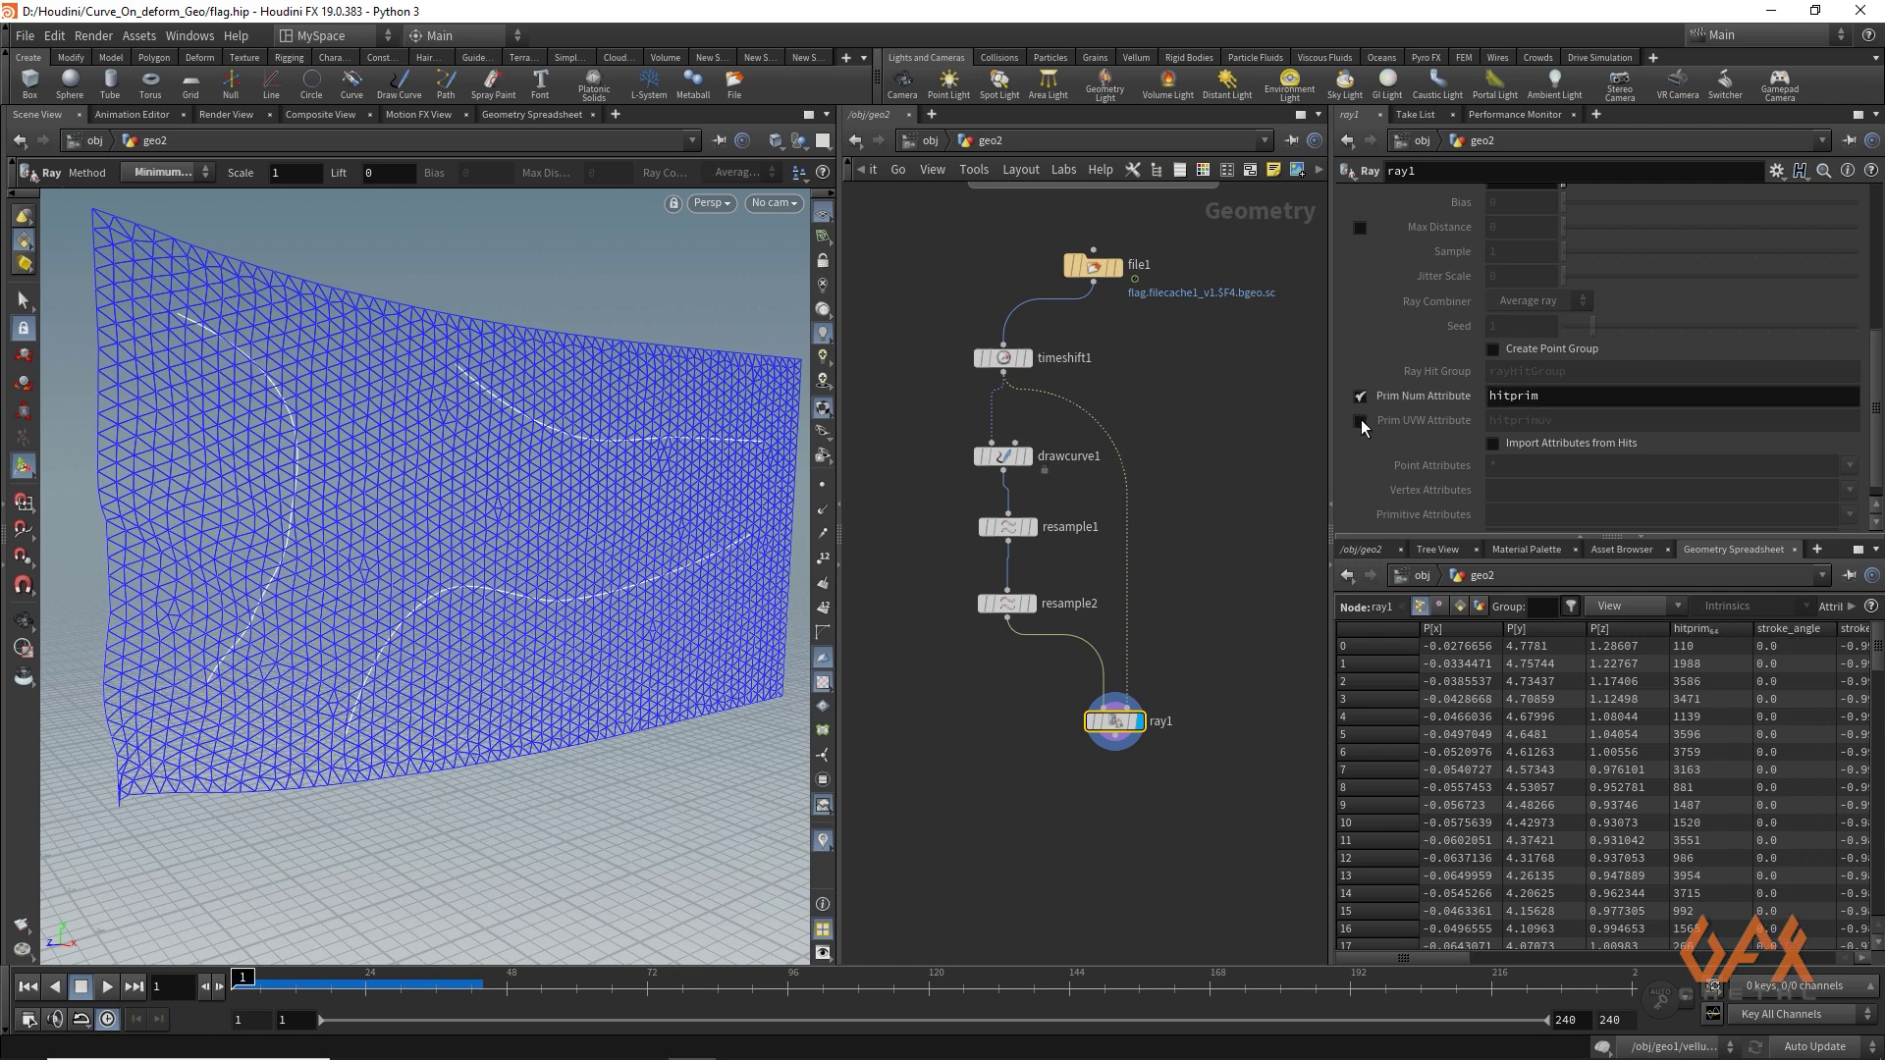
pyautogui.click(1360, 421)
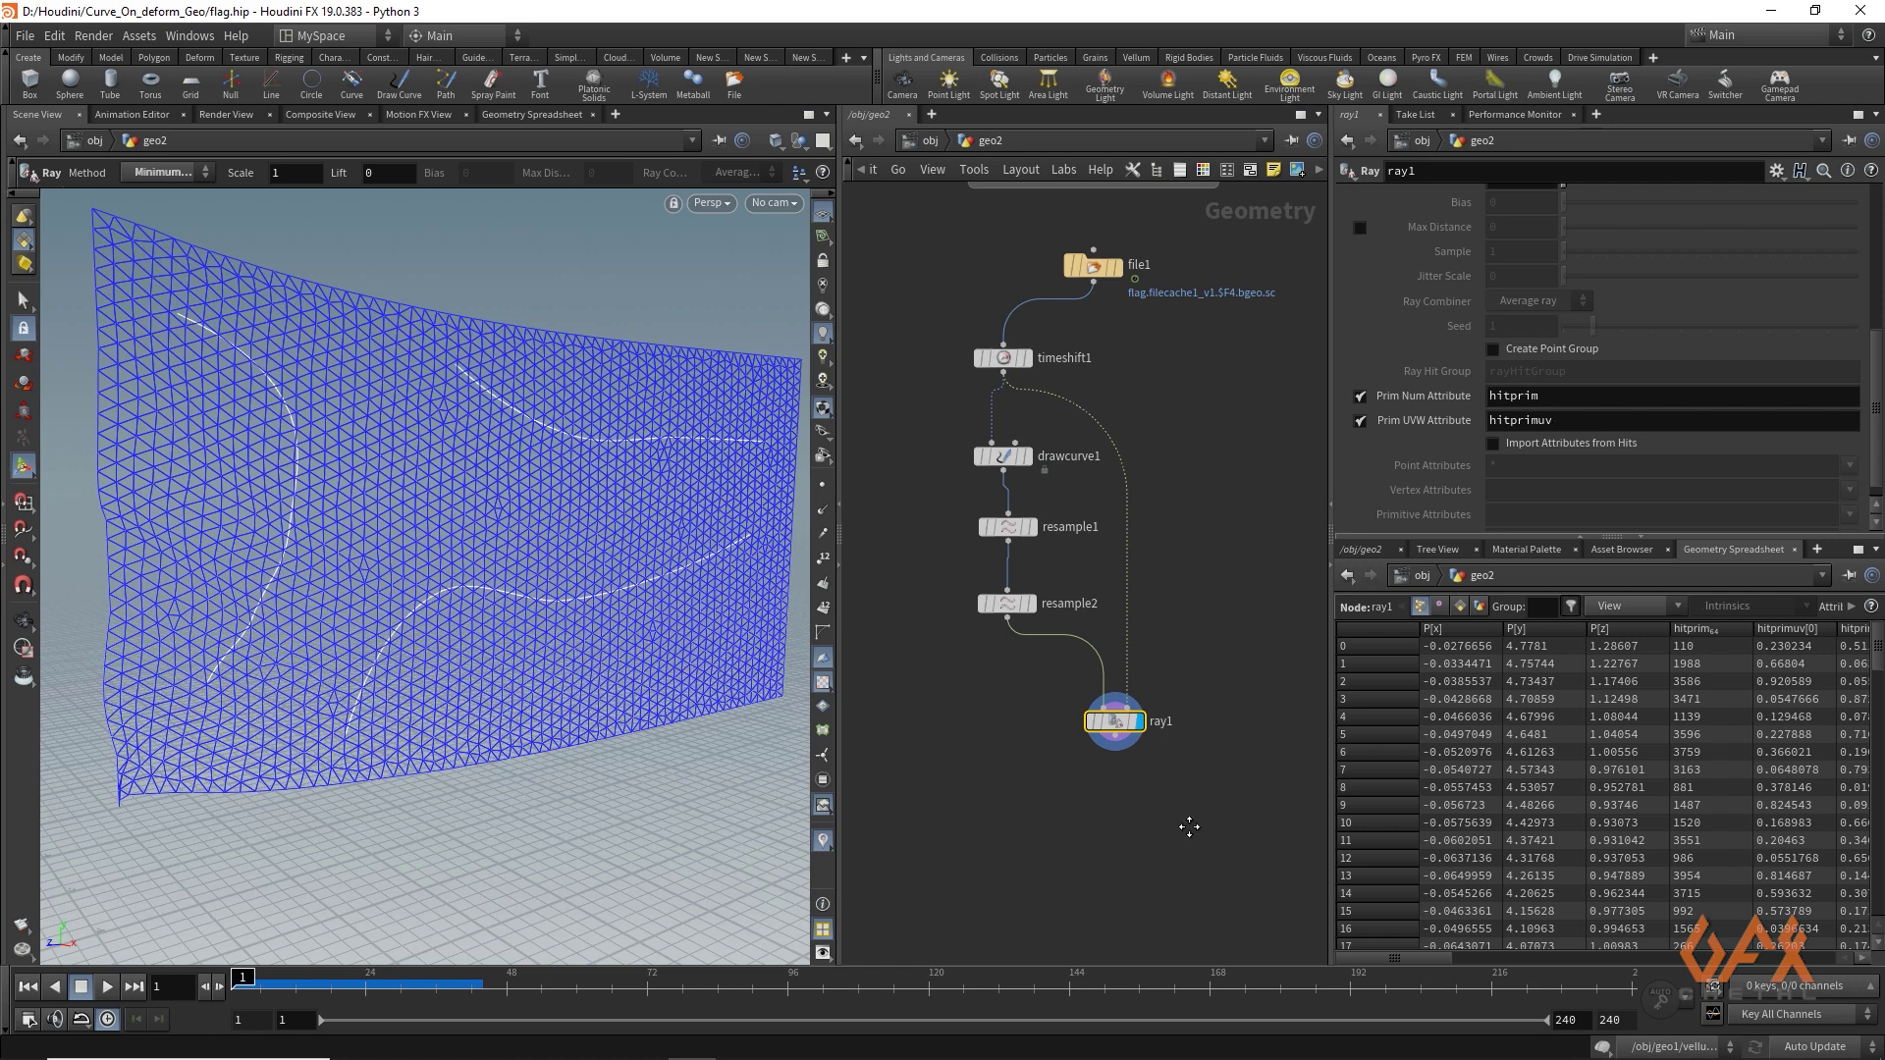
# Step: Add an Attribute Interpolate node with ray1 in input 1 and file1 in input 2
pyautogui.moveTo(1192, 828); pyautogui.dragTo(1090, 786, button='middle')
pyautogui.click(1150, 796)
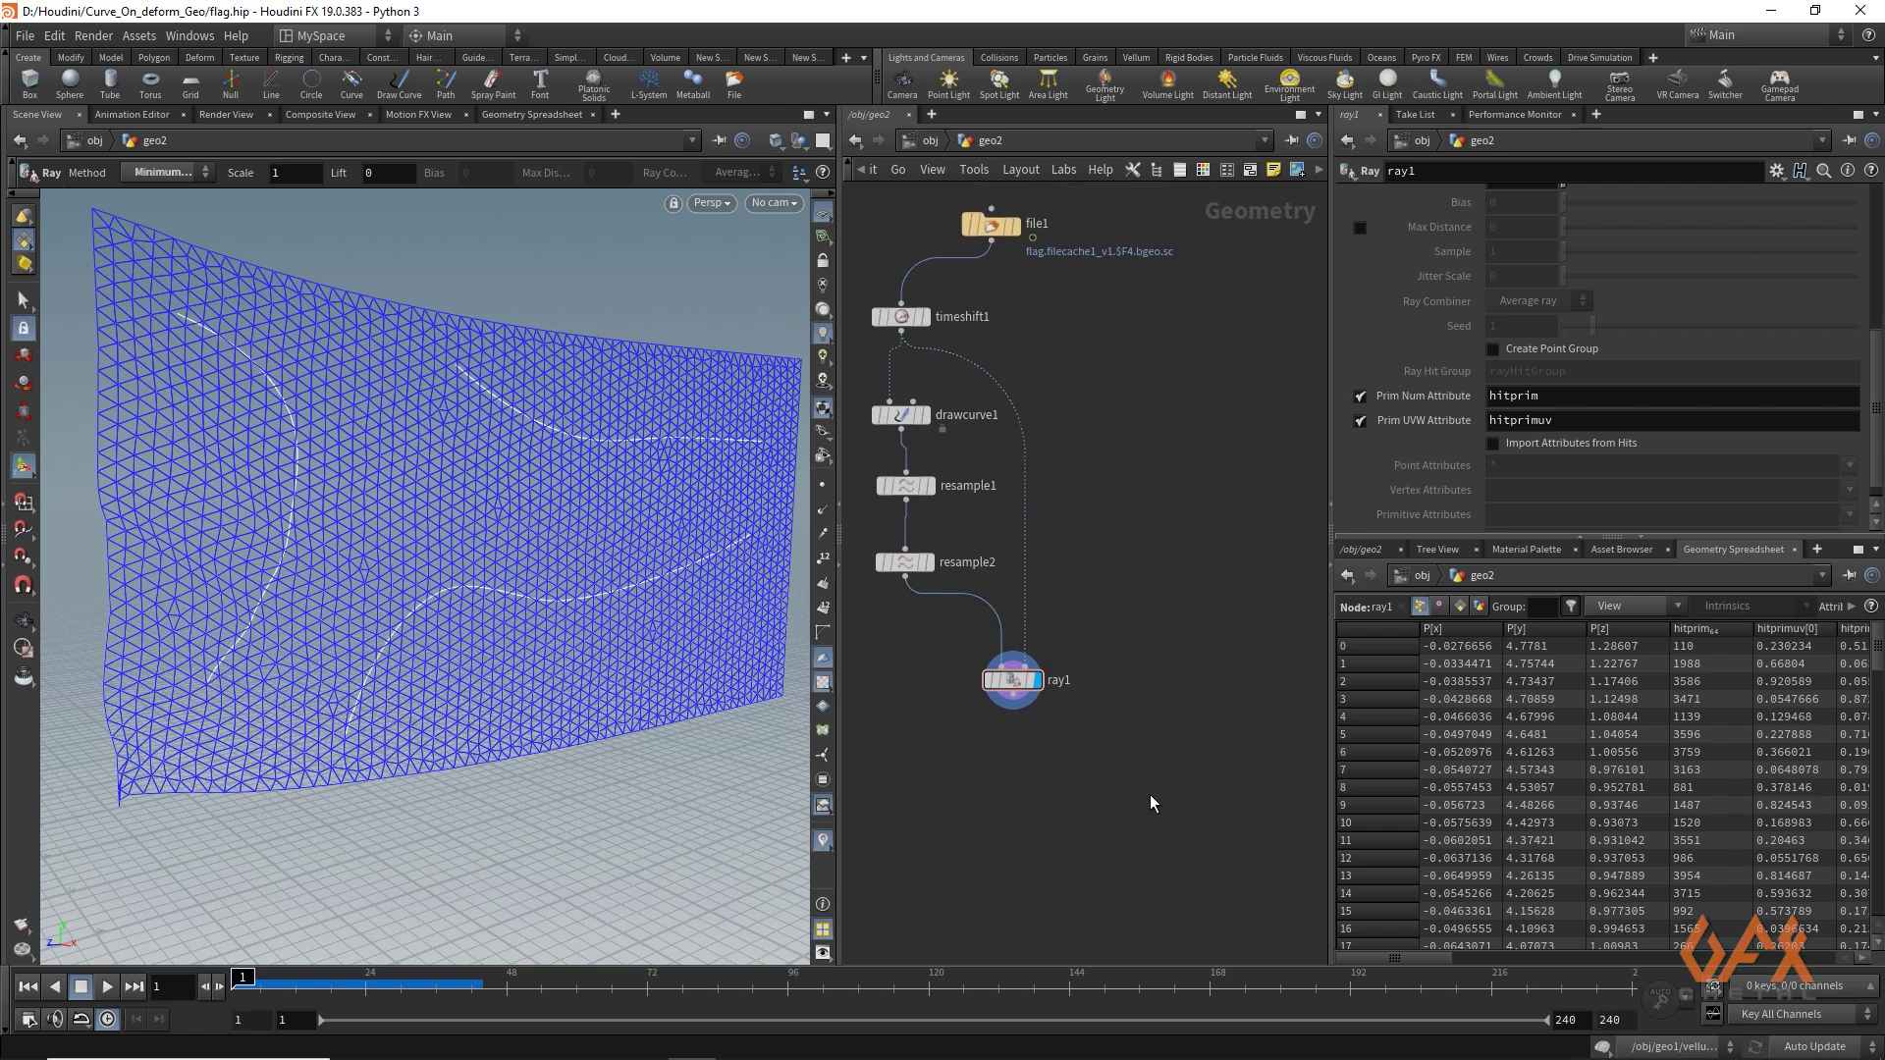
pyautogui.press('Tab')
pyautogui.write('att')
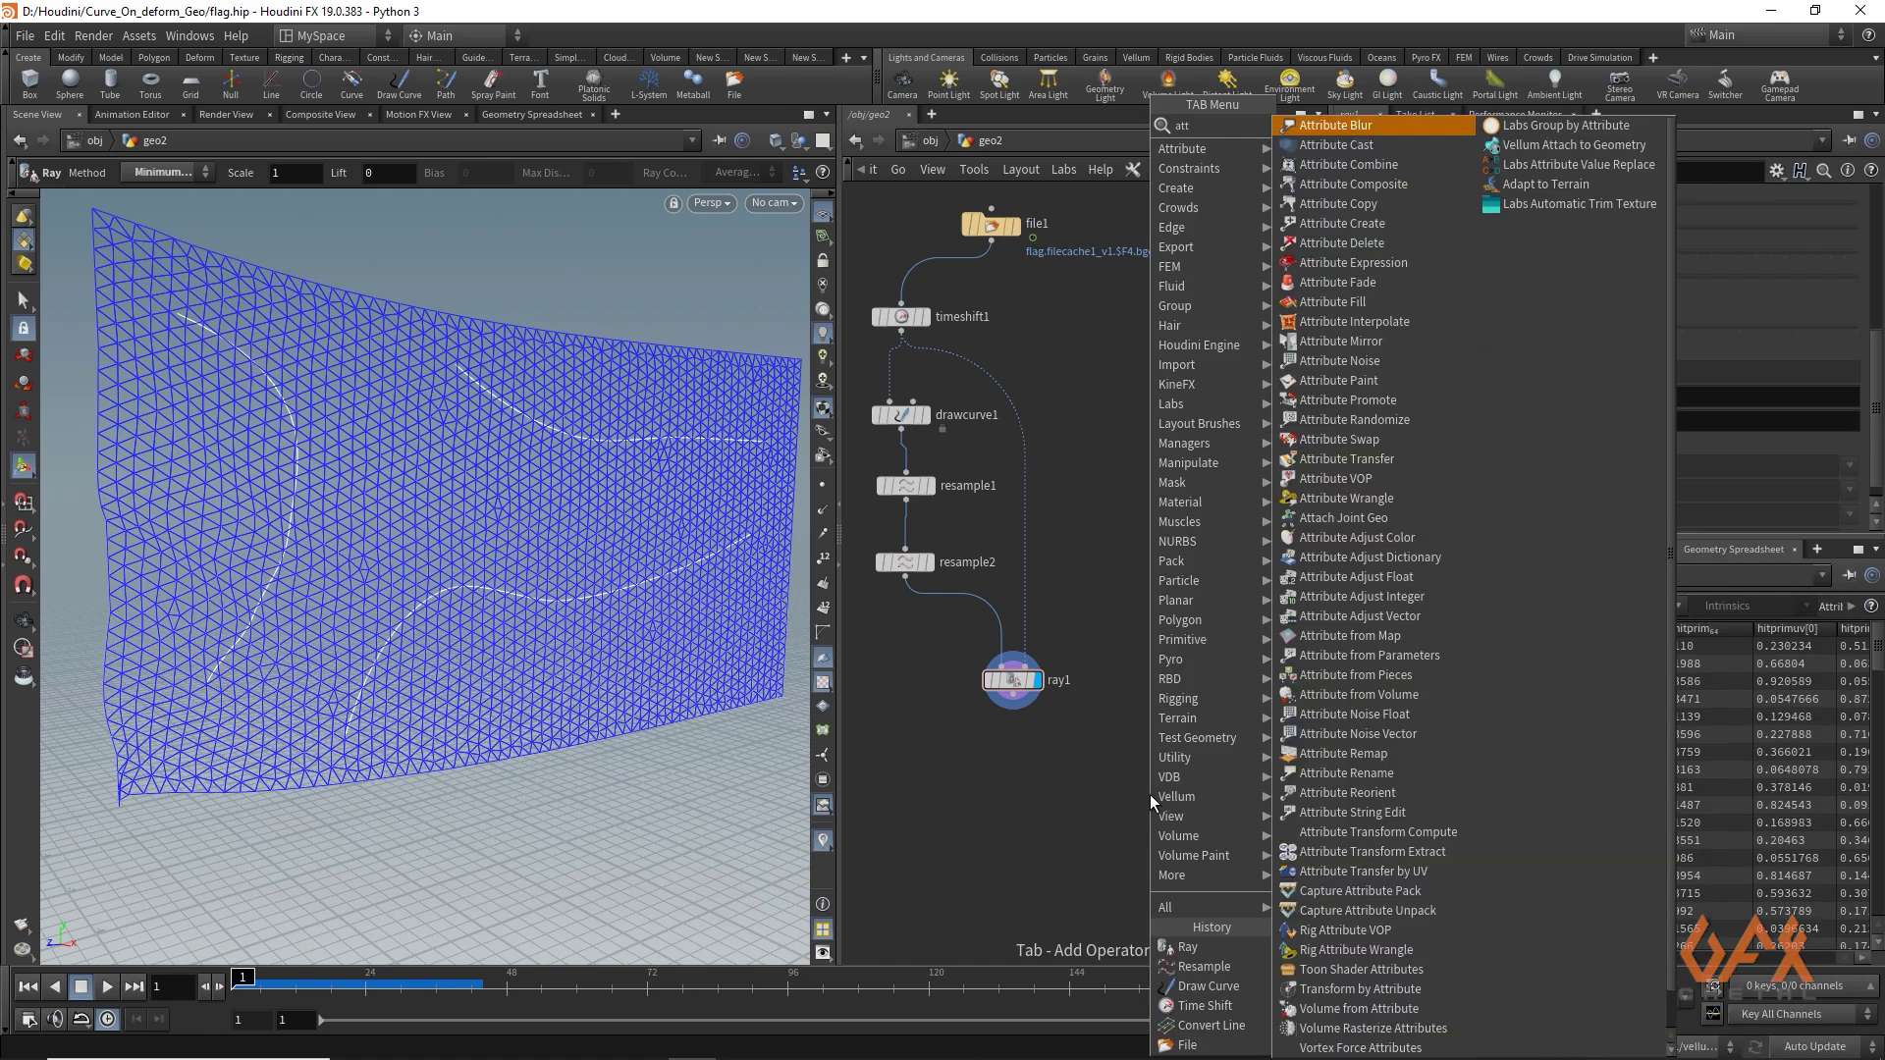
pyautogui.write('in')
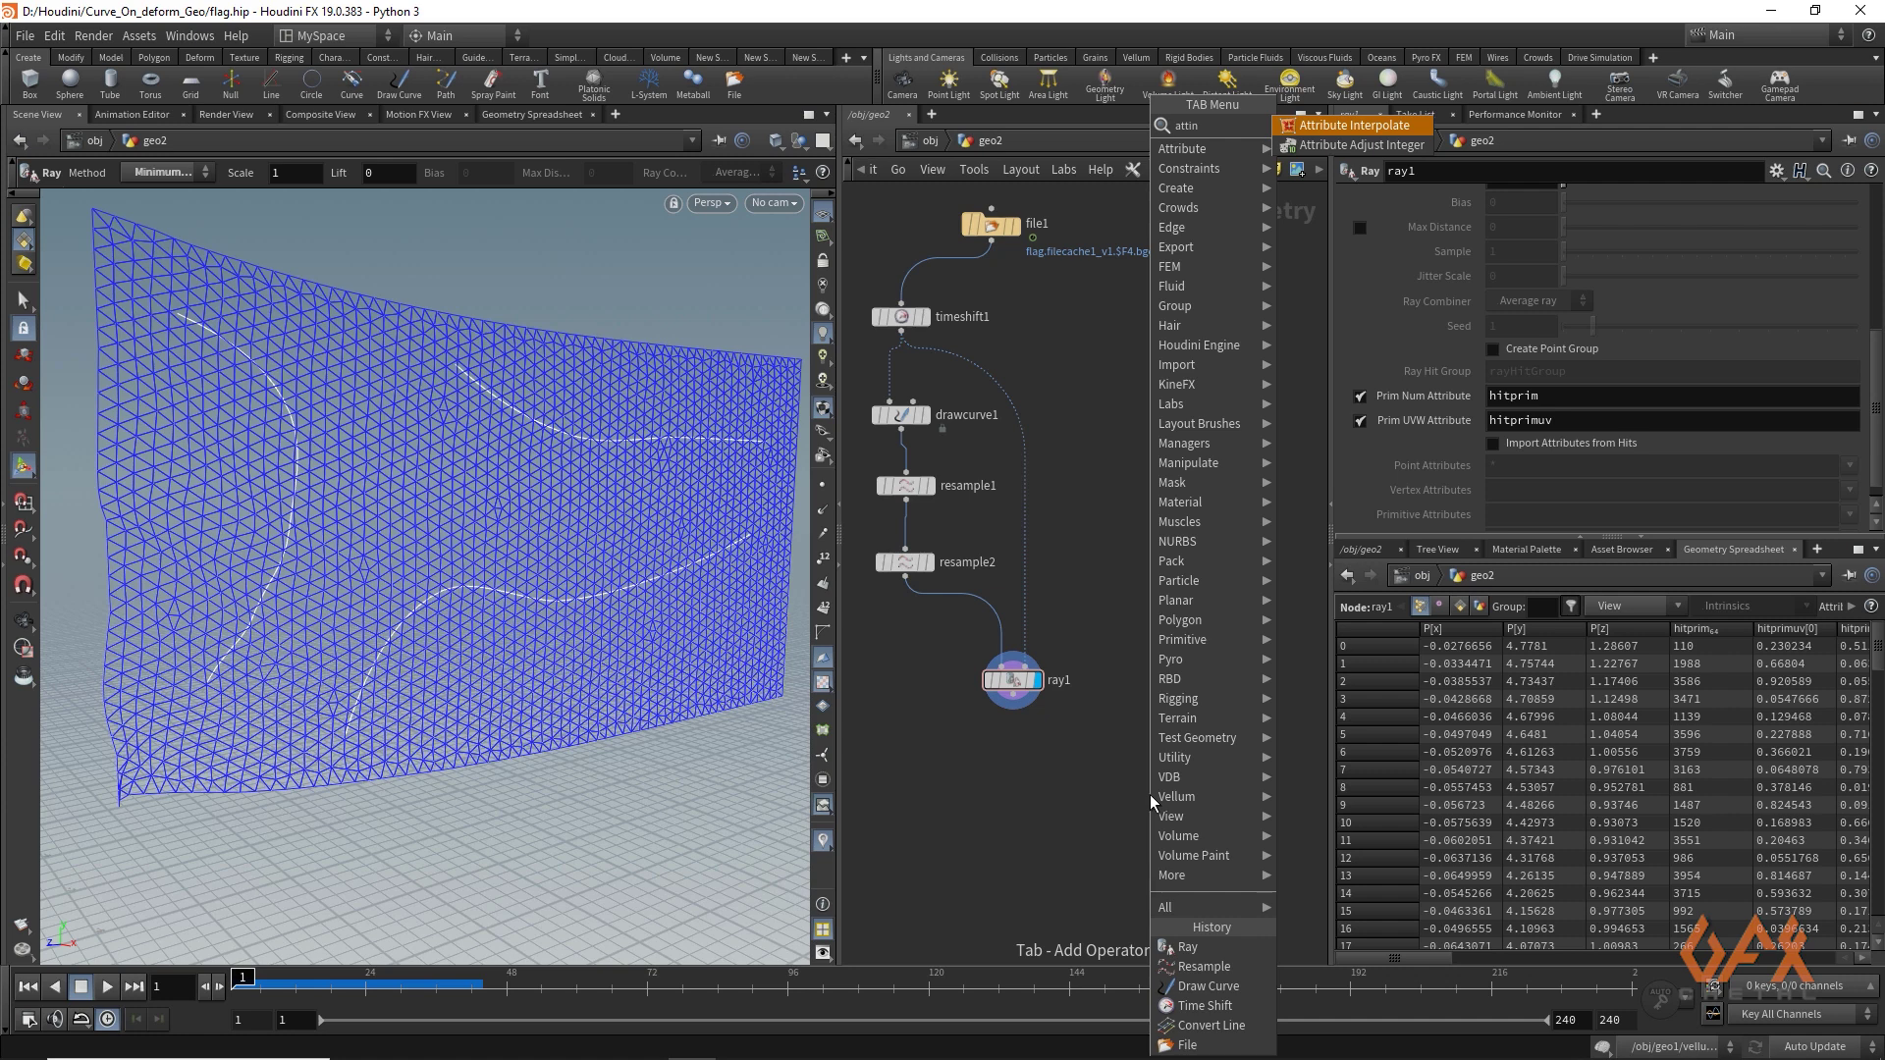
pyautogui.press('Return')
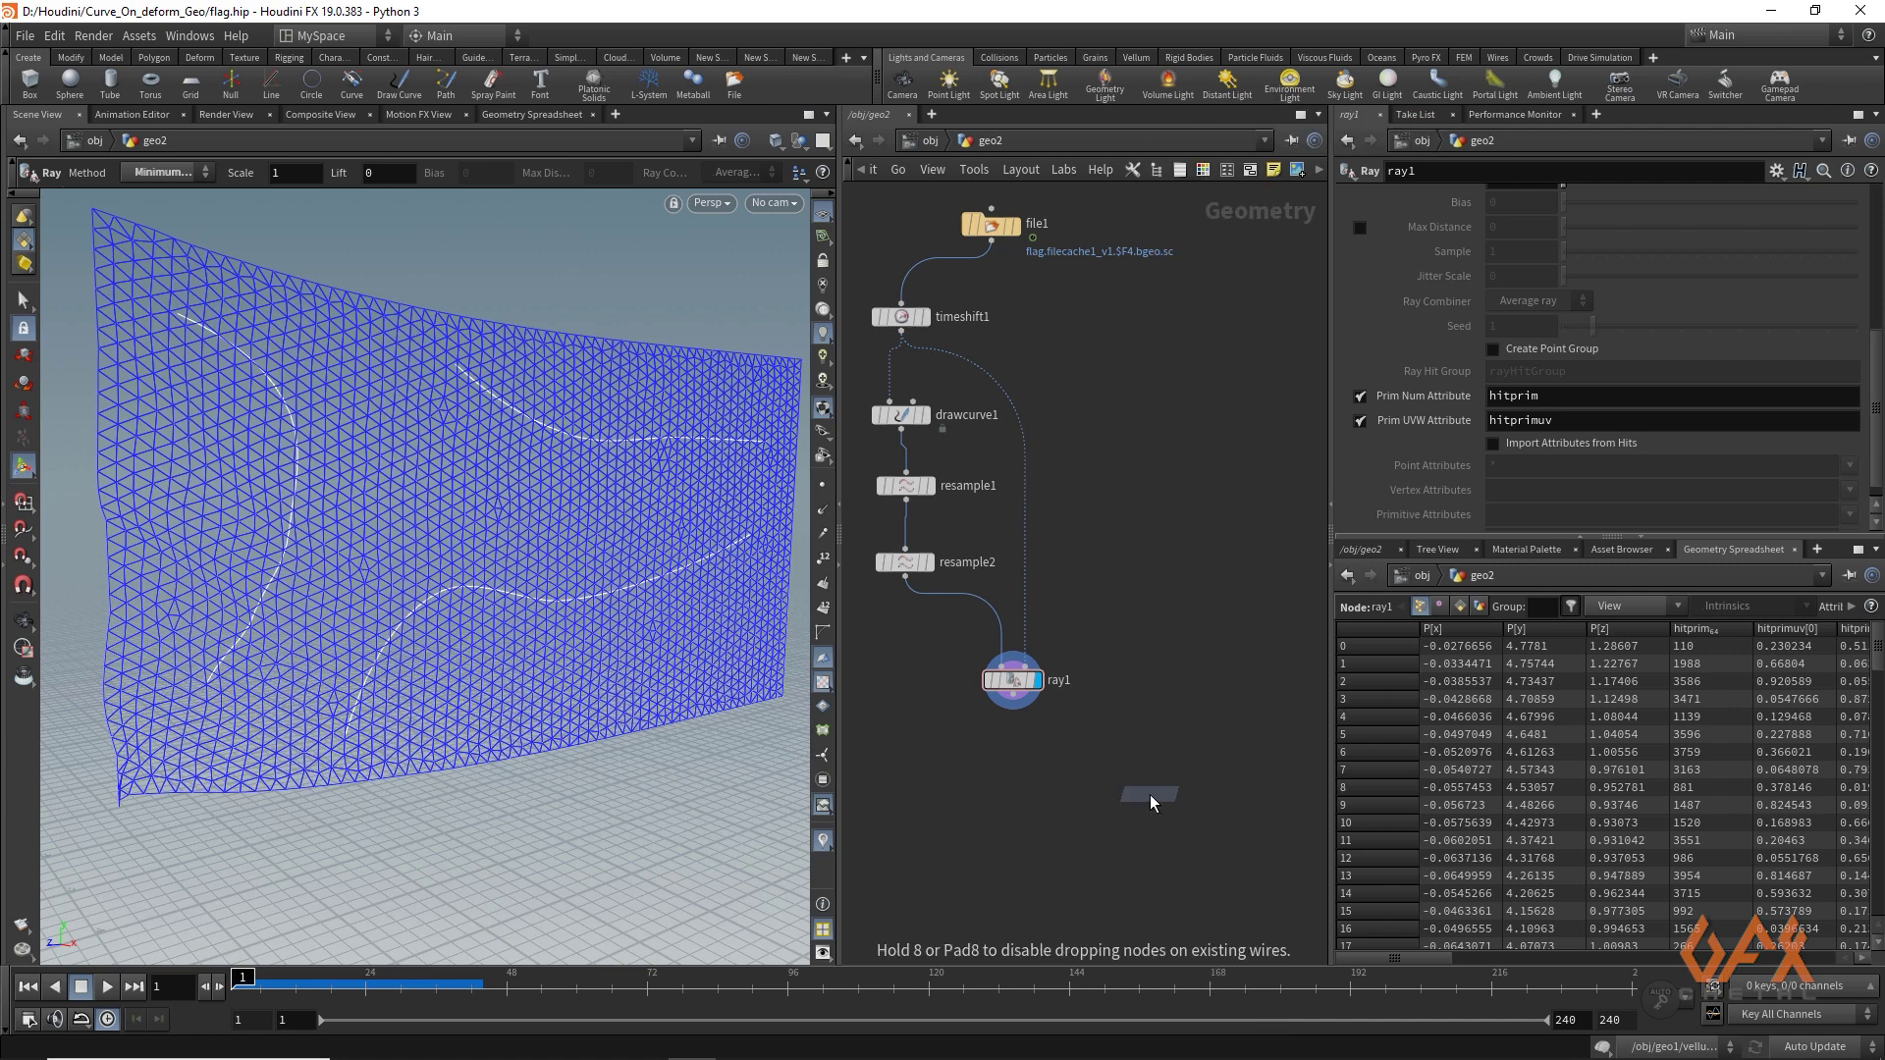
pyautogui.click(1151, 793)
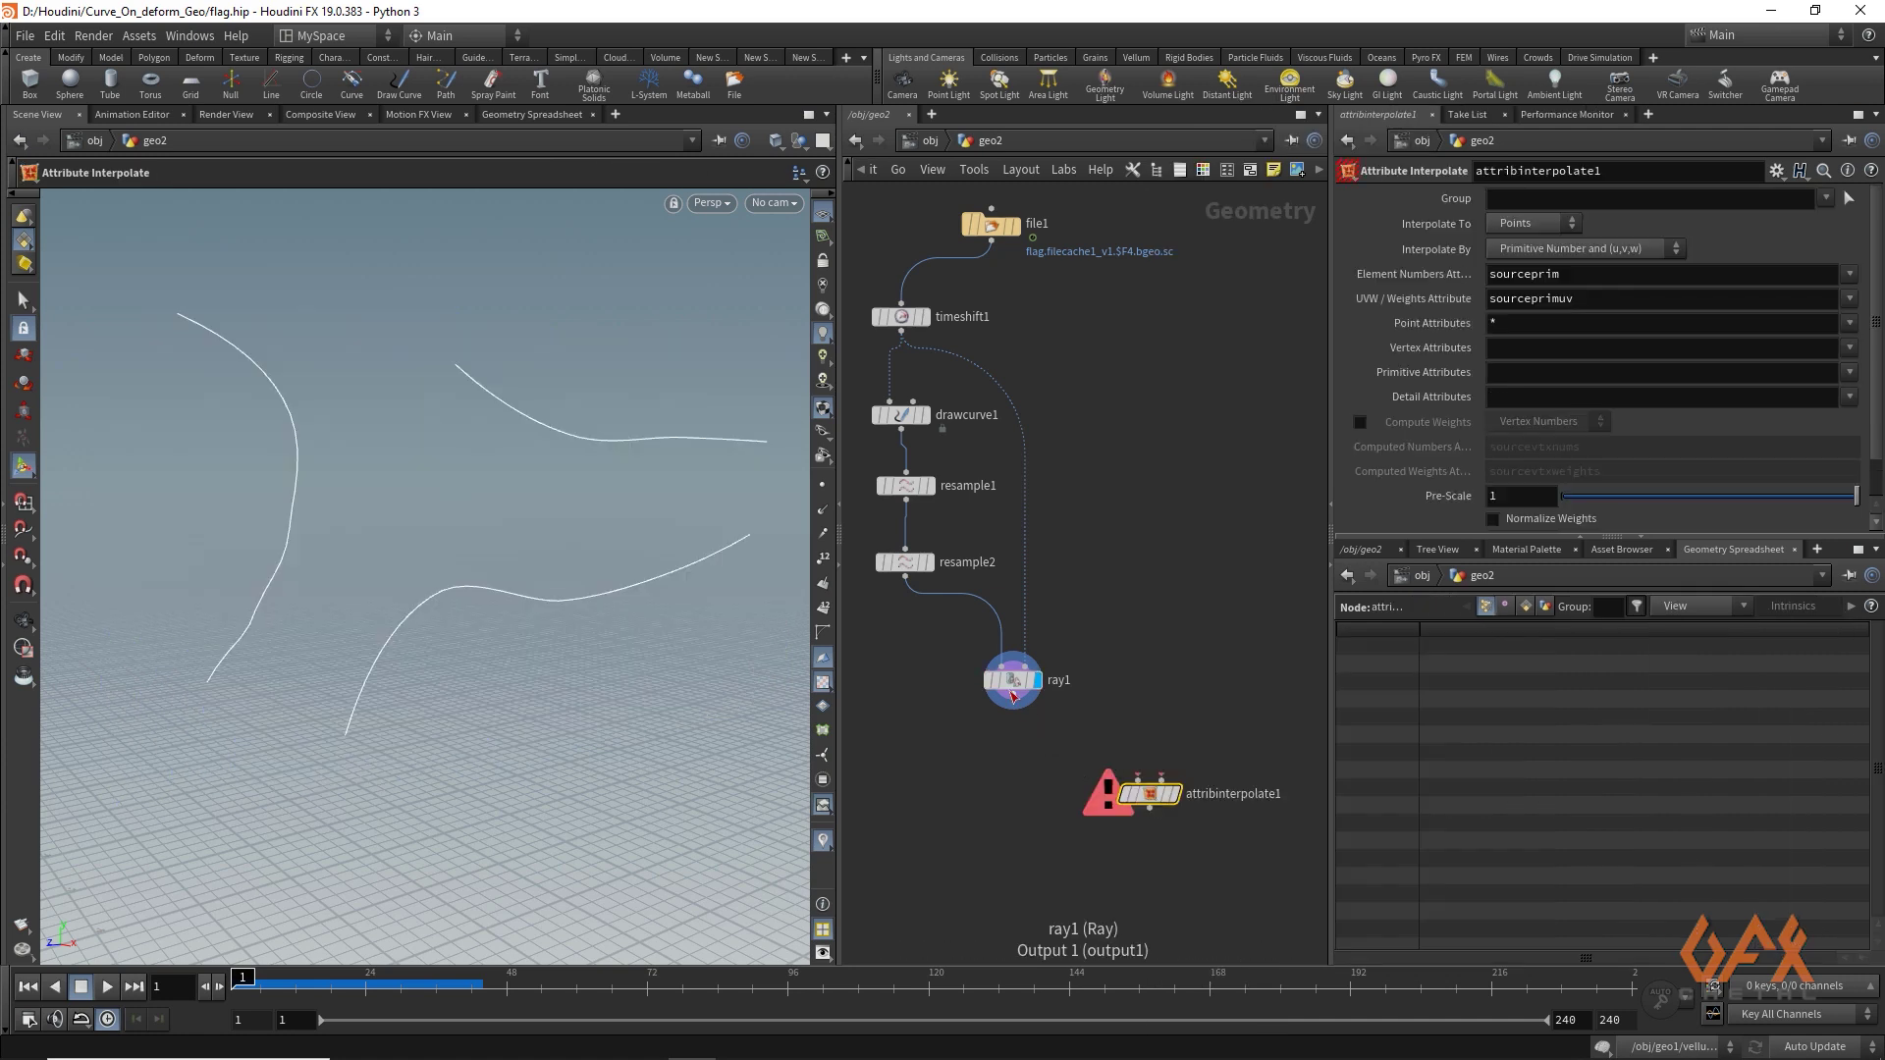
pyautogui.moveTo(1016, 703); pyautogui.dragTo(1102, 744)
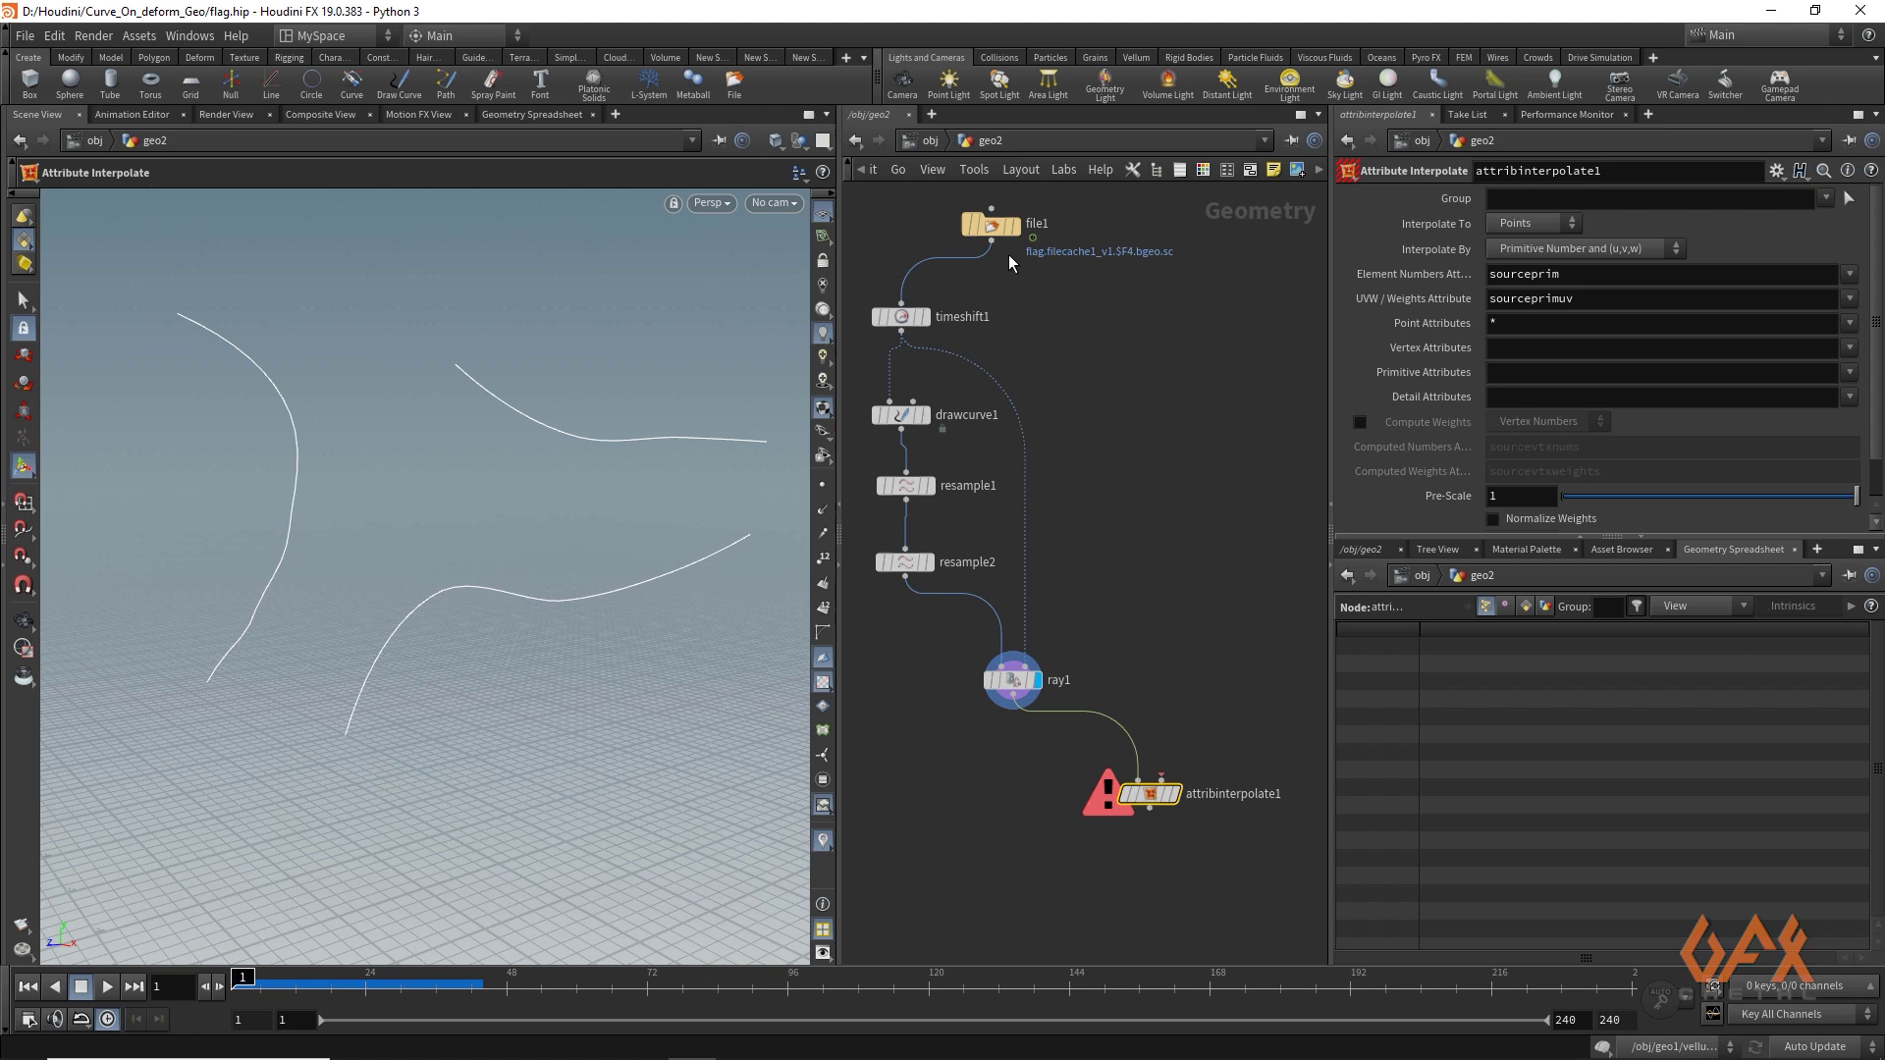
pyautogui.moveTo(998, 244); pyautogui.dragTo(1176, 797)
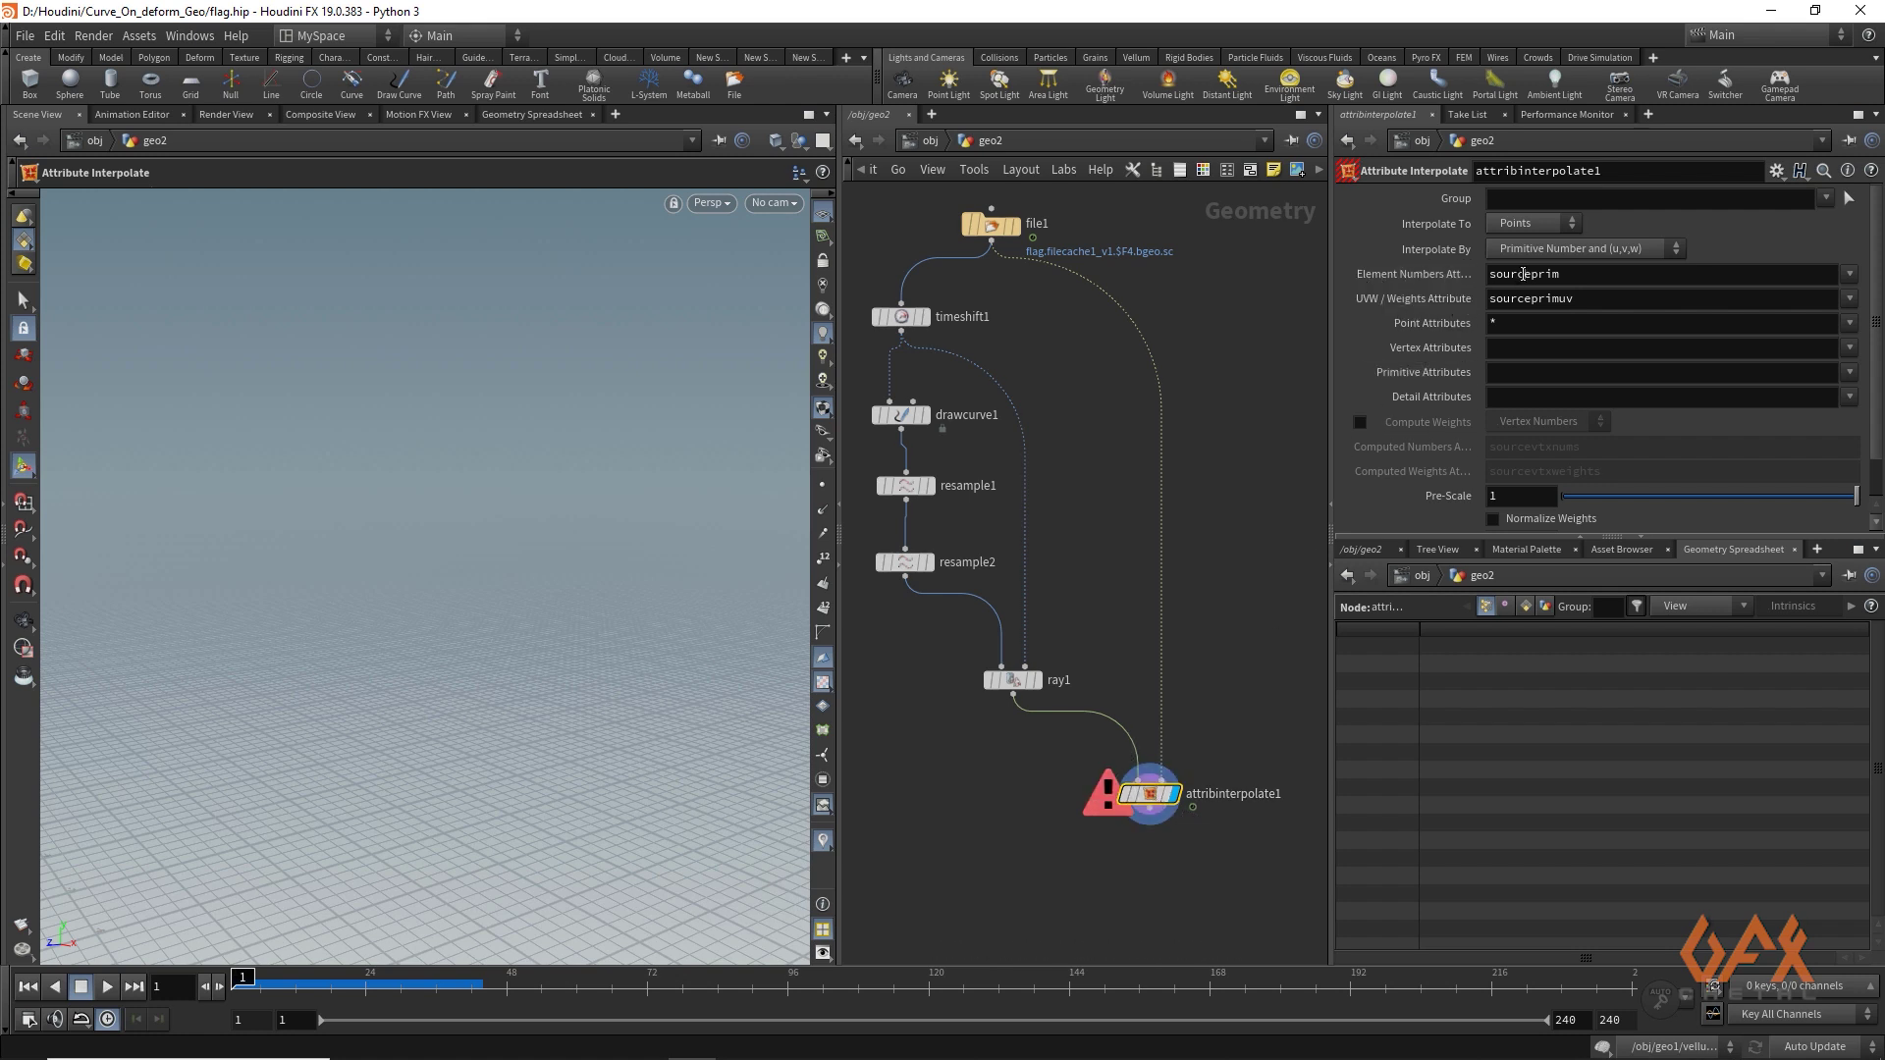
# Step: Set Element Numbers to hitprim and UVW attribute to hitprimuv
pyautogui.moveTo(1523, 275); pyautogui.dragTo(1482, 275)
pyautogui.write('hit')
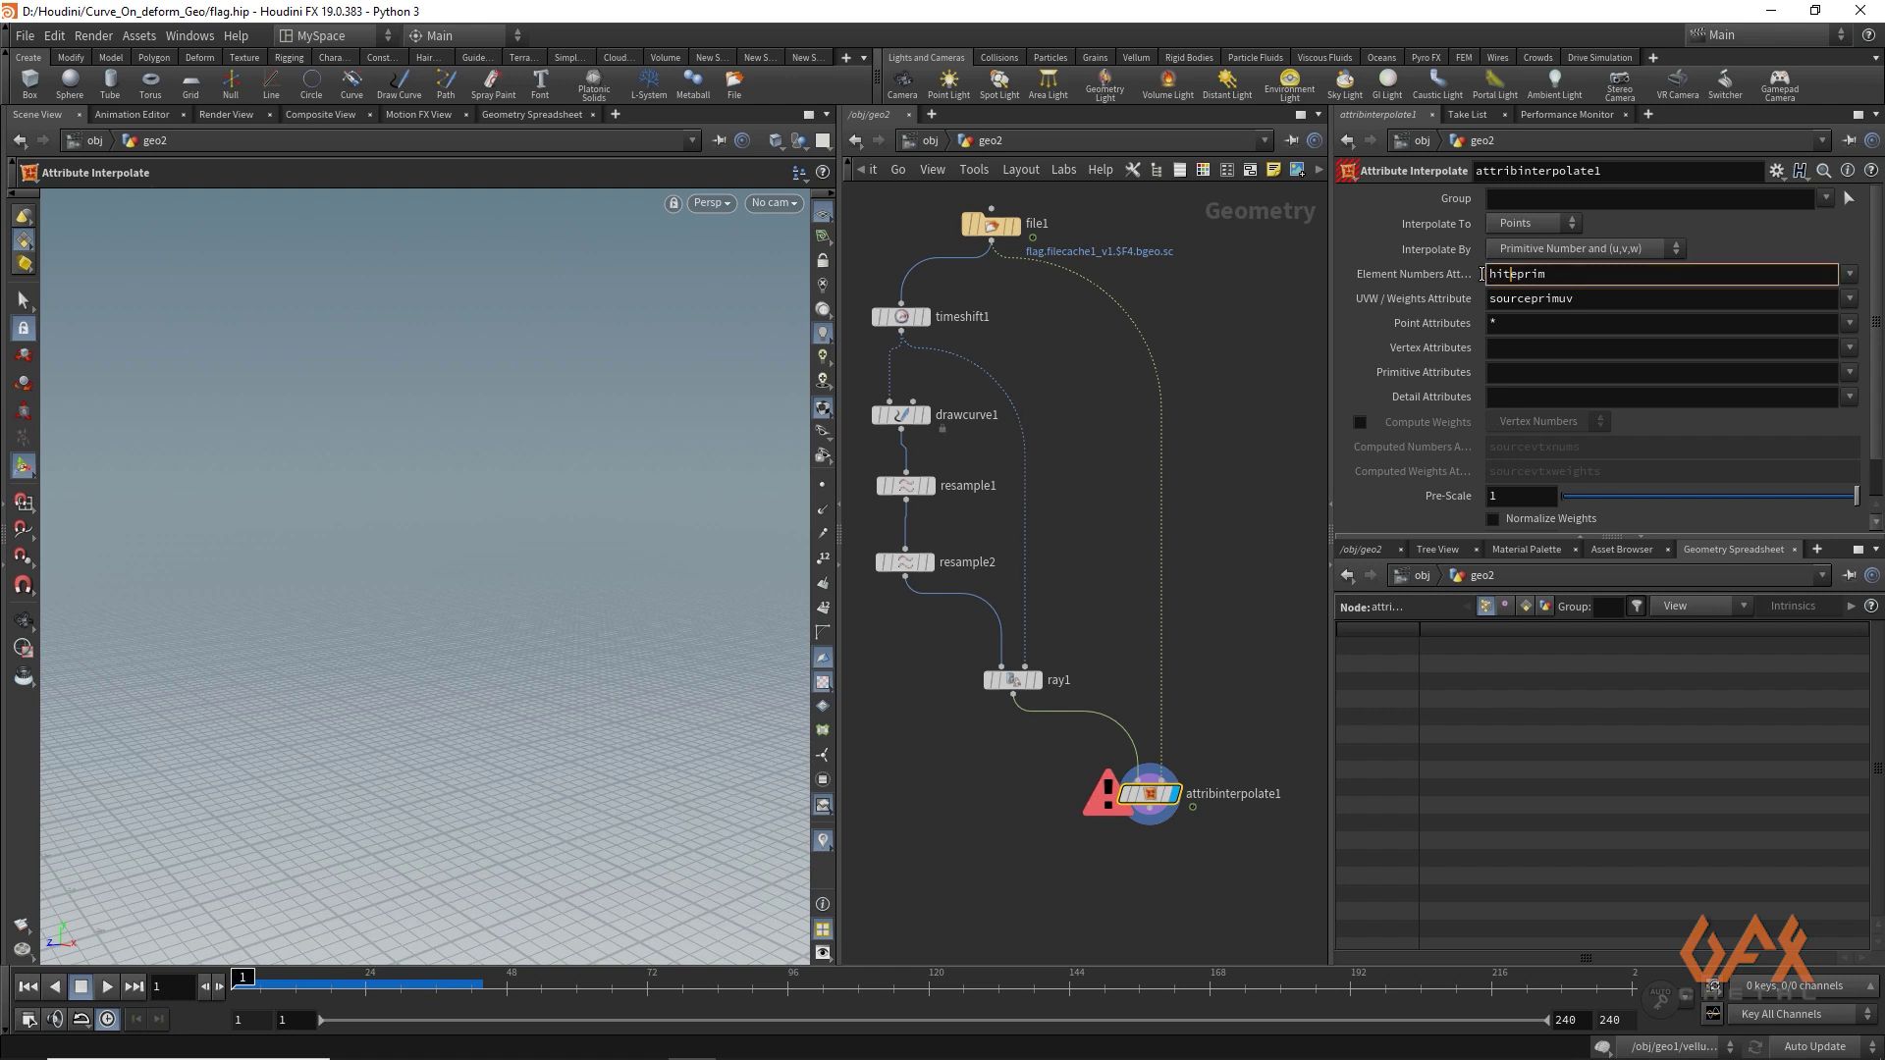
pyautogui.press('Delete')
pyautogui.click(1530, 300)
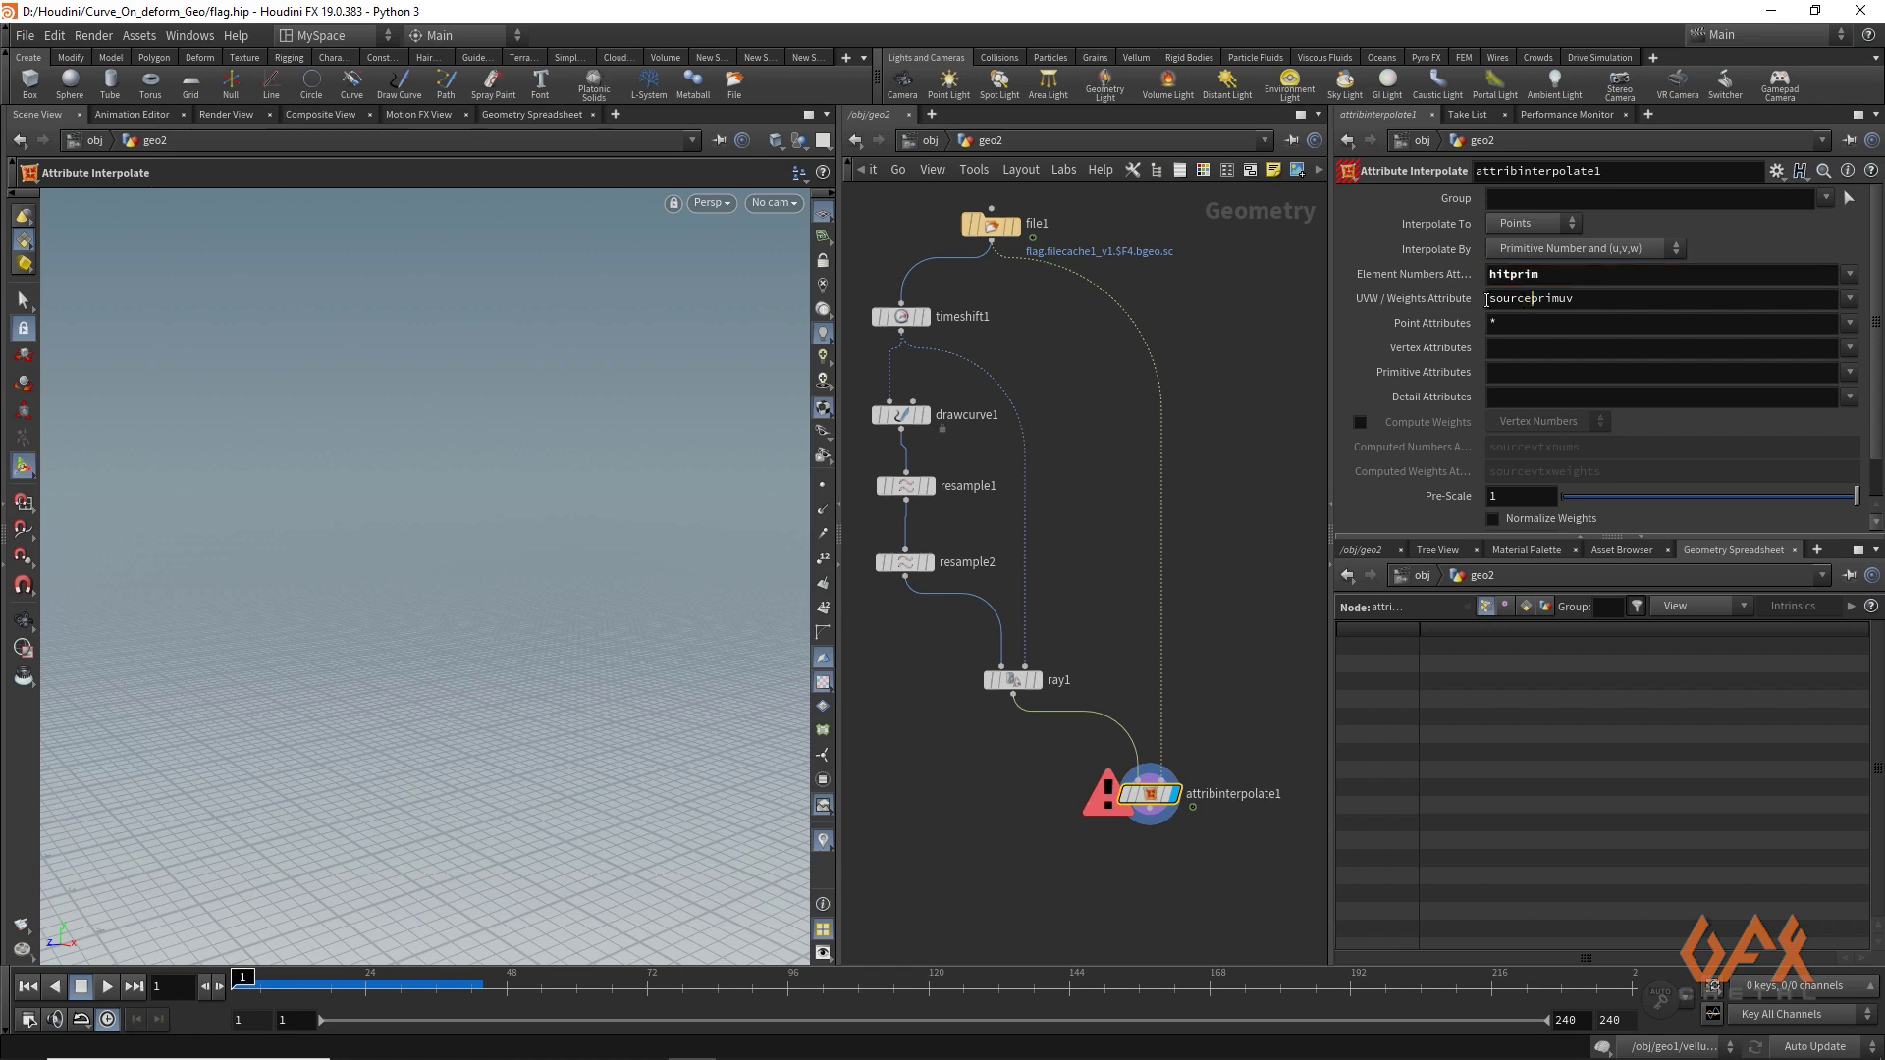
pyautogui.keyDown('shift'); pyautogui.click(1486, 300); pyautogui.keyUp('shift')
pyautogui.write('hit')
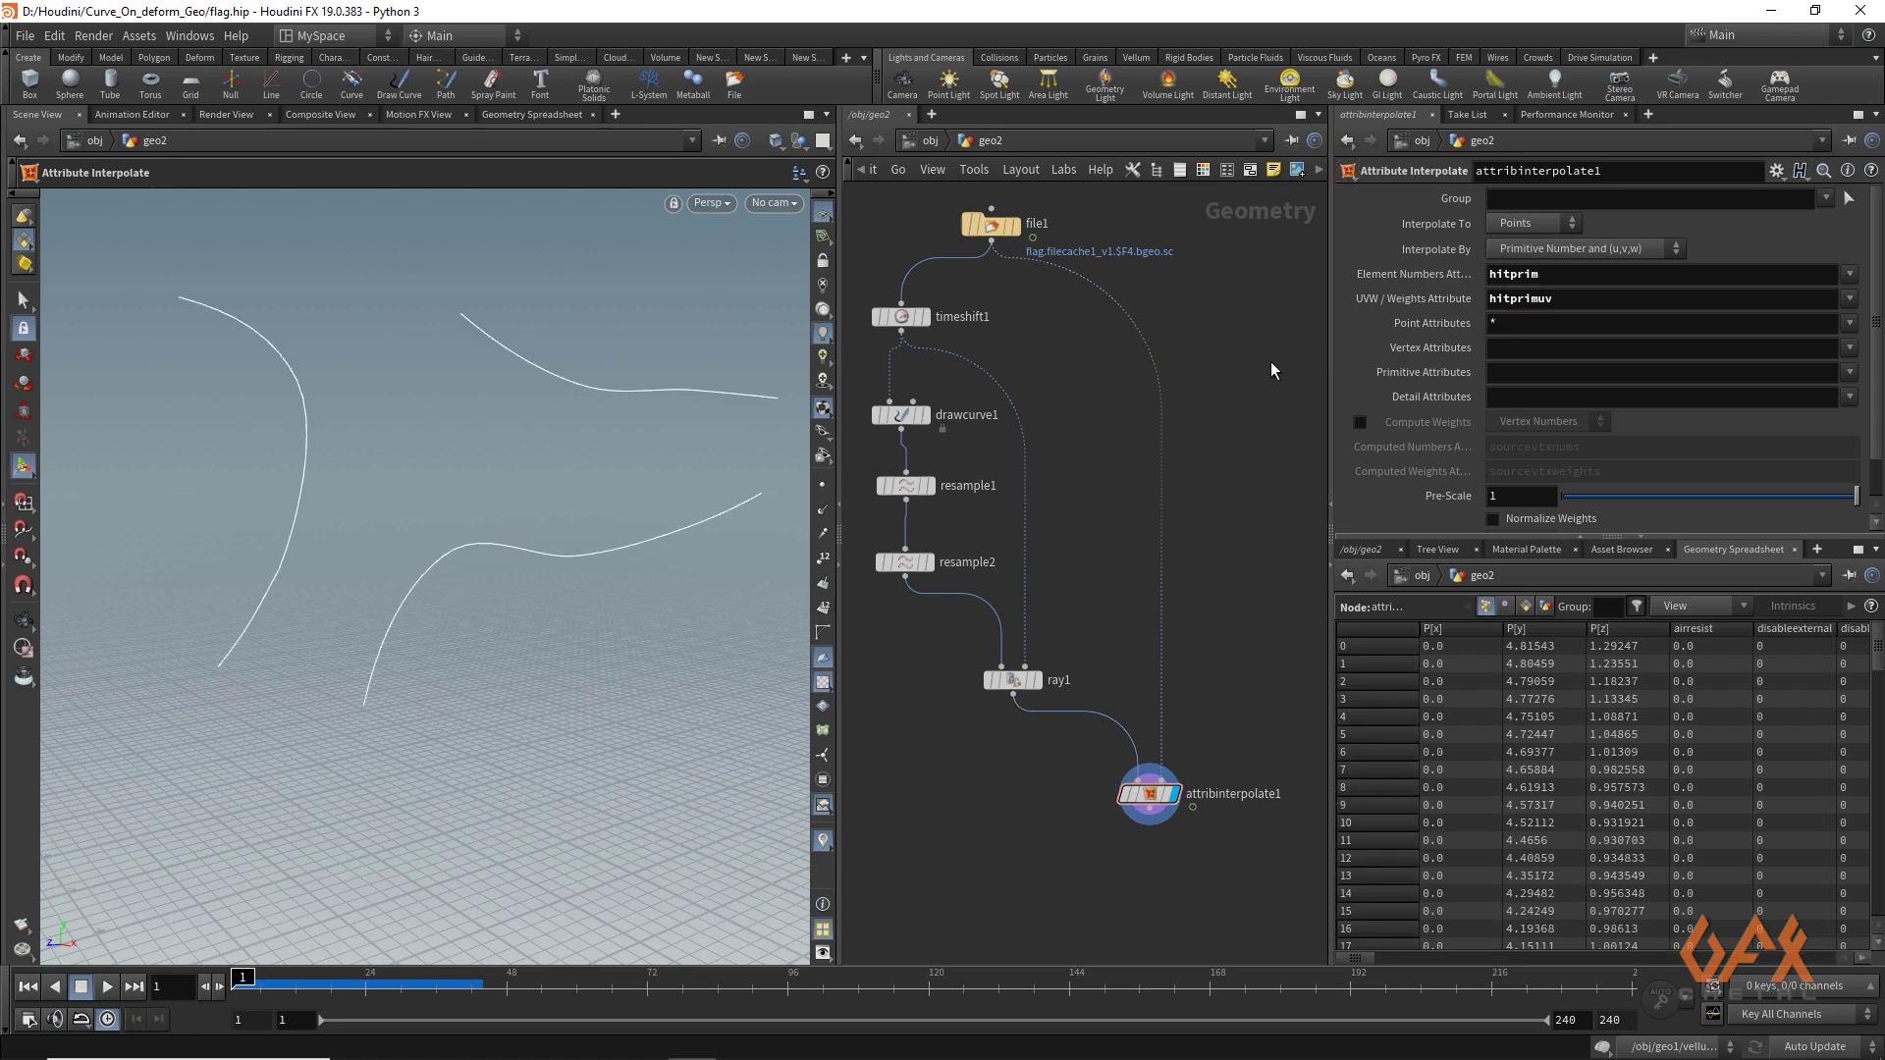
# Step: Play briefly, pause, and show file1's flag as a wireframe template
pyautogui.click(106, 988)
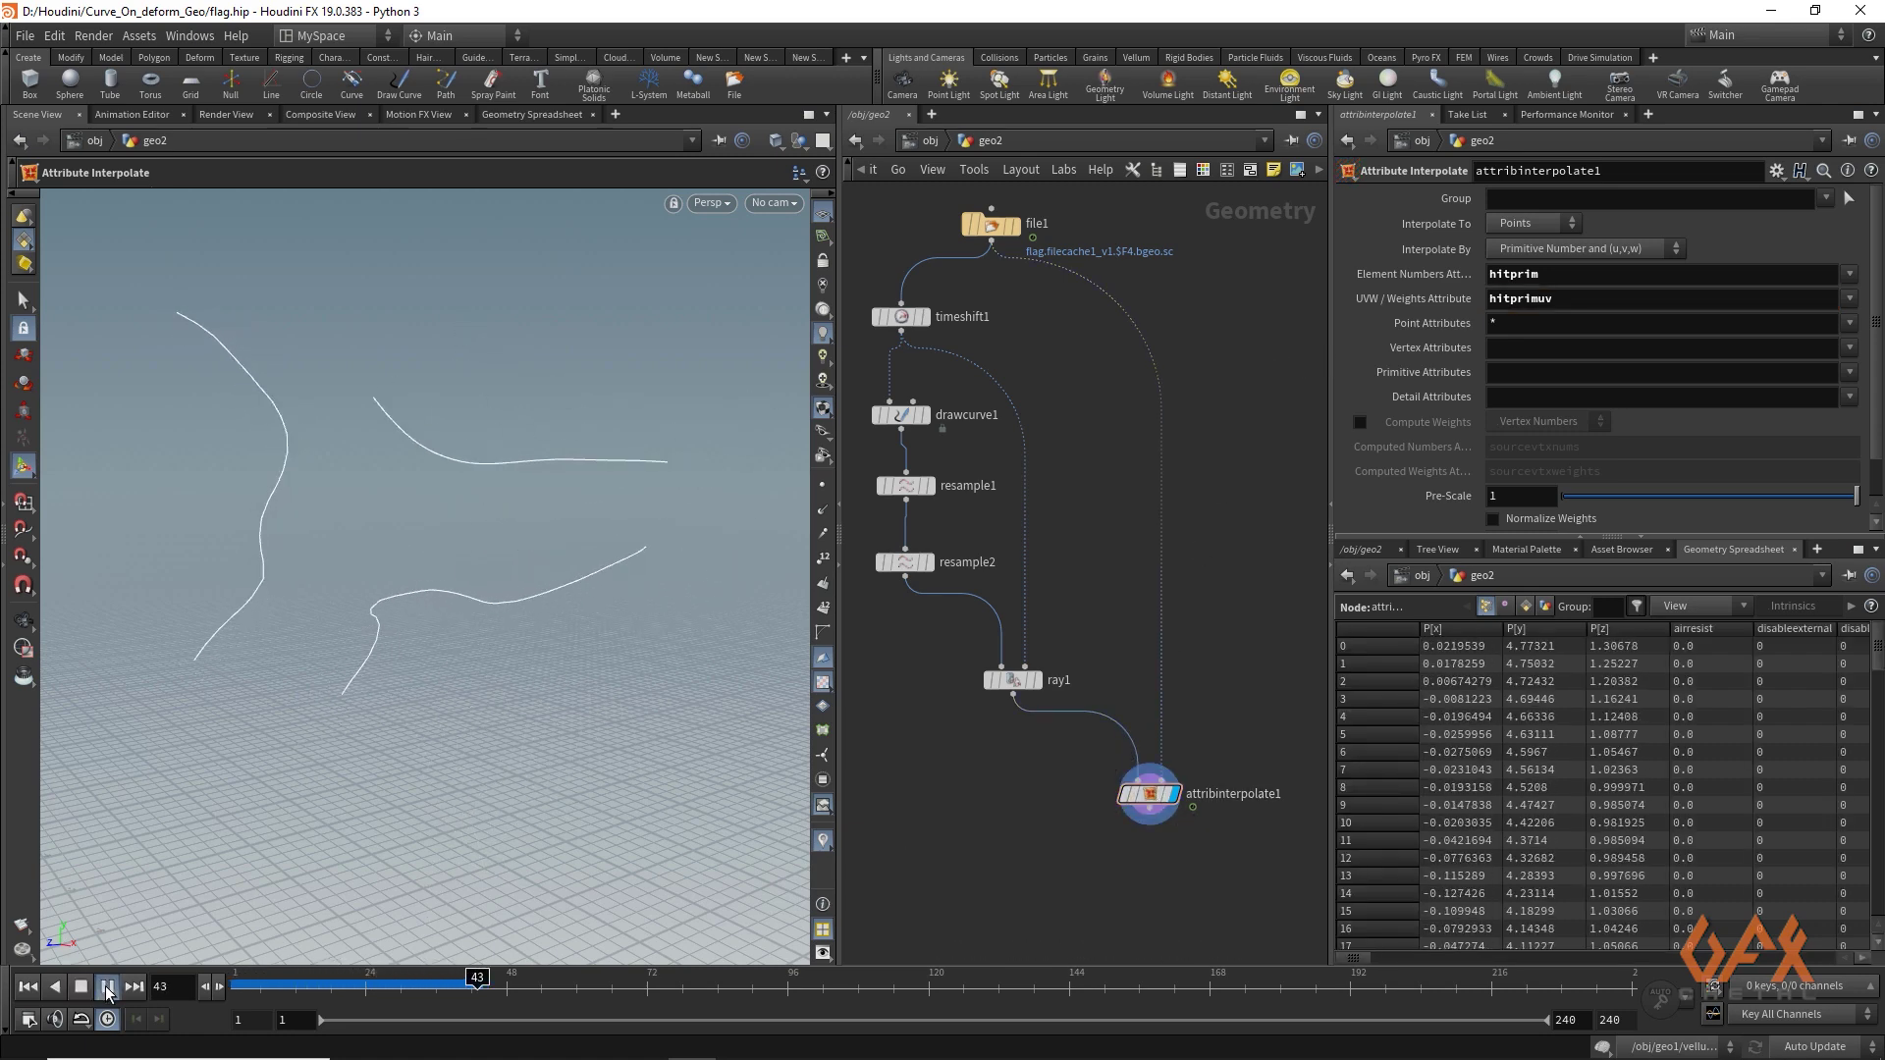
pyautogui.click(106, 987)
pyautogui.moveTo(1008, 232)
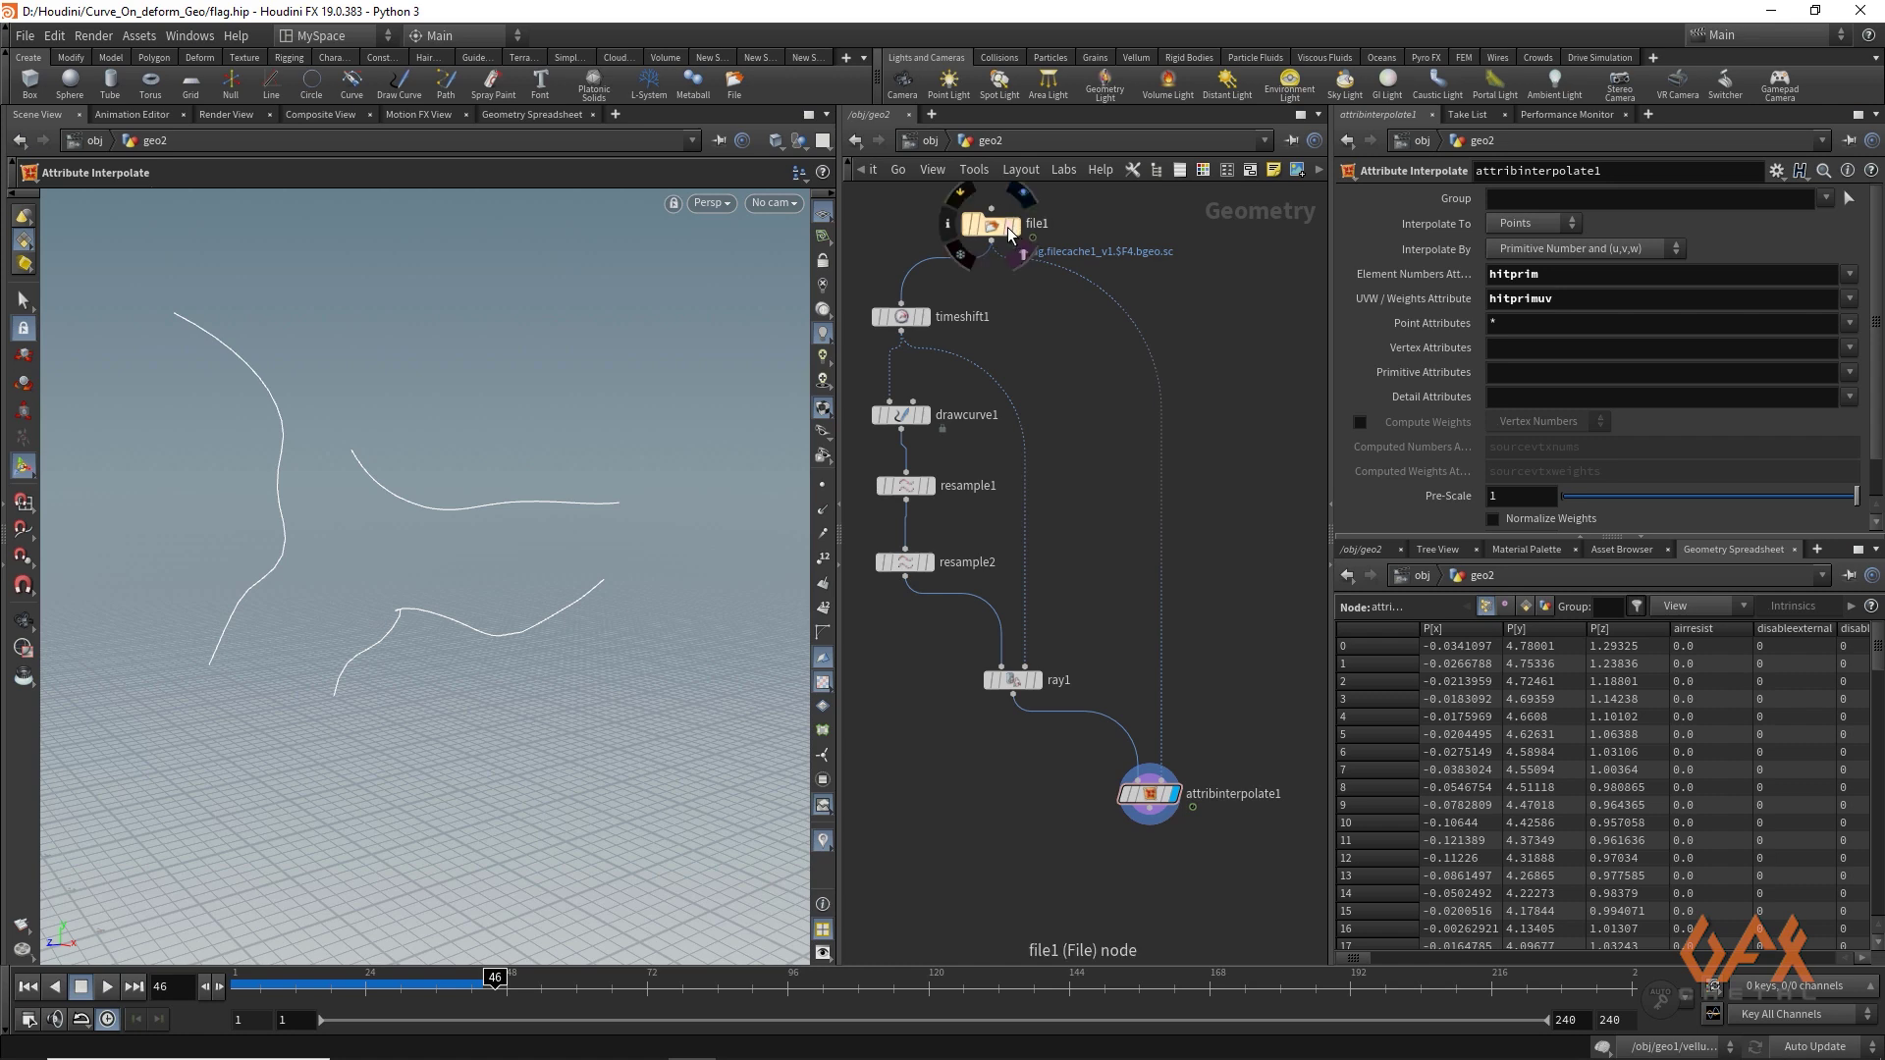
pyautogui.click(1010, 231)
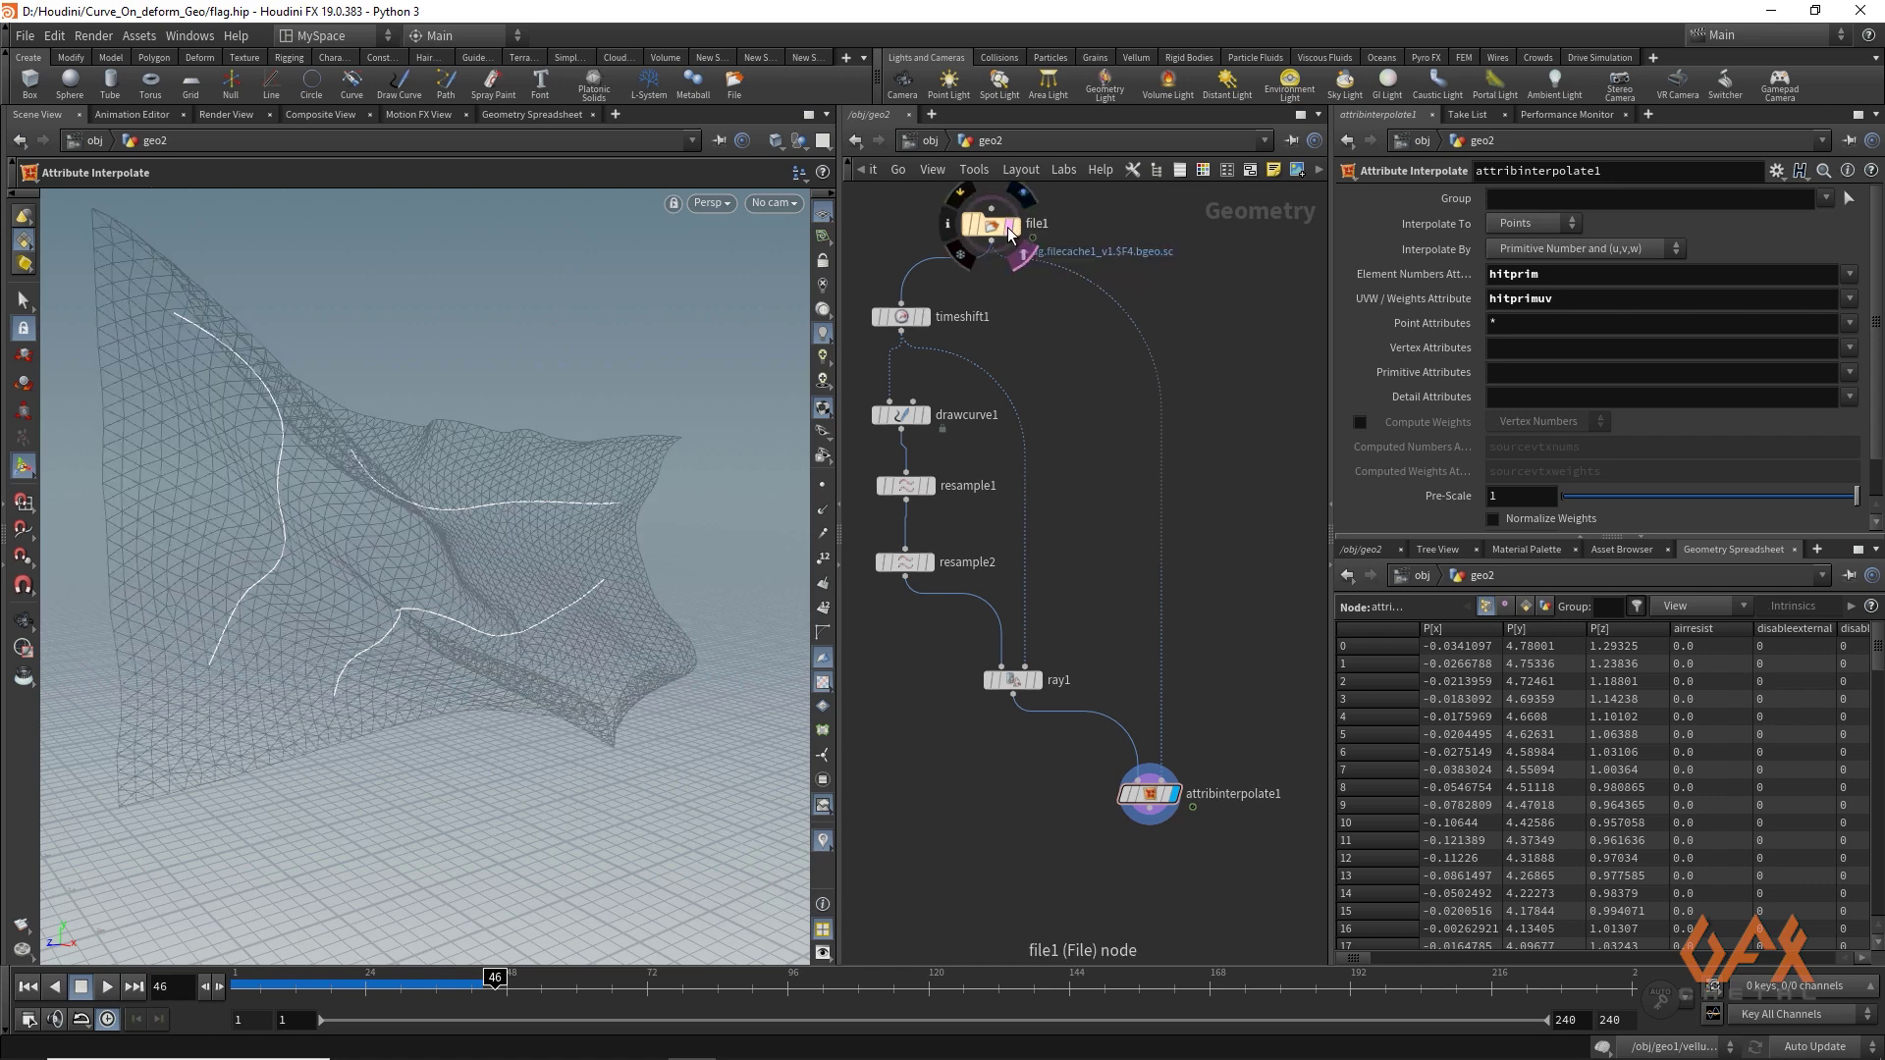
# Step: Tumble the view and resume playback to watch the curves follow the flag
pyautogui.press('Escape')
pyautogui.moveTo(385, 568); pyautogui.dragTo(327, 585)
pyautogui.press('Return')
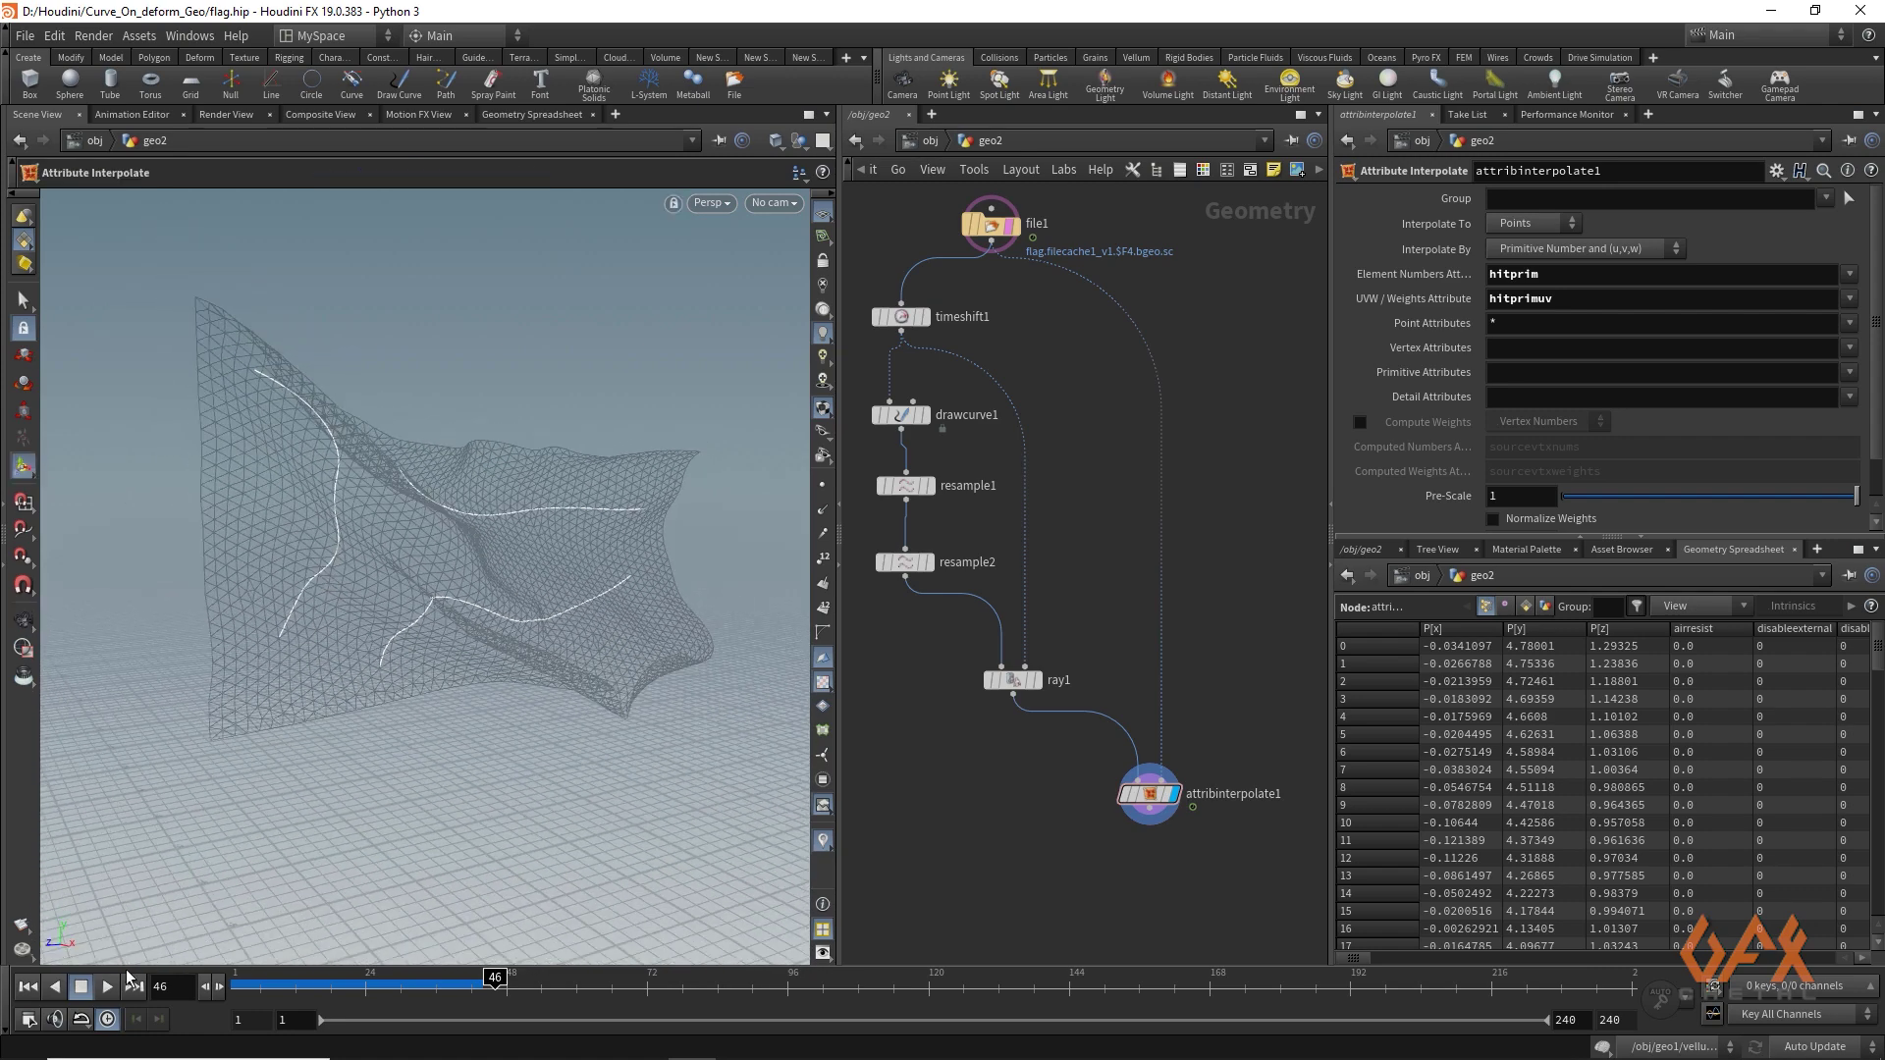
pyautogui.click(105, 987)
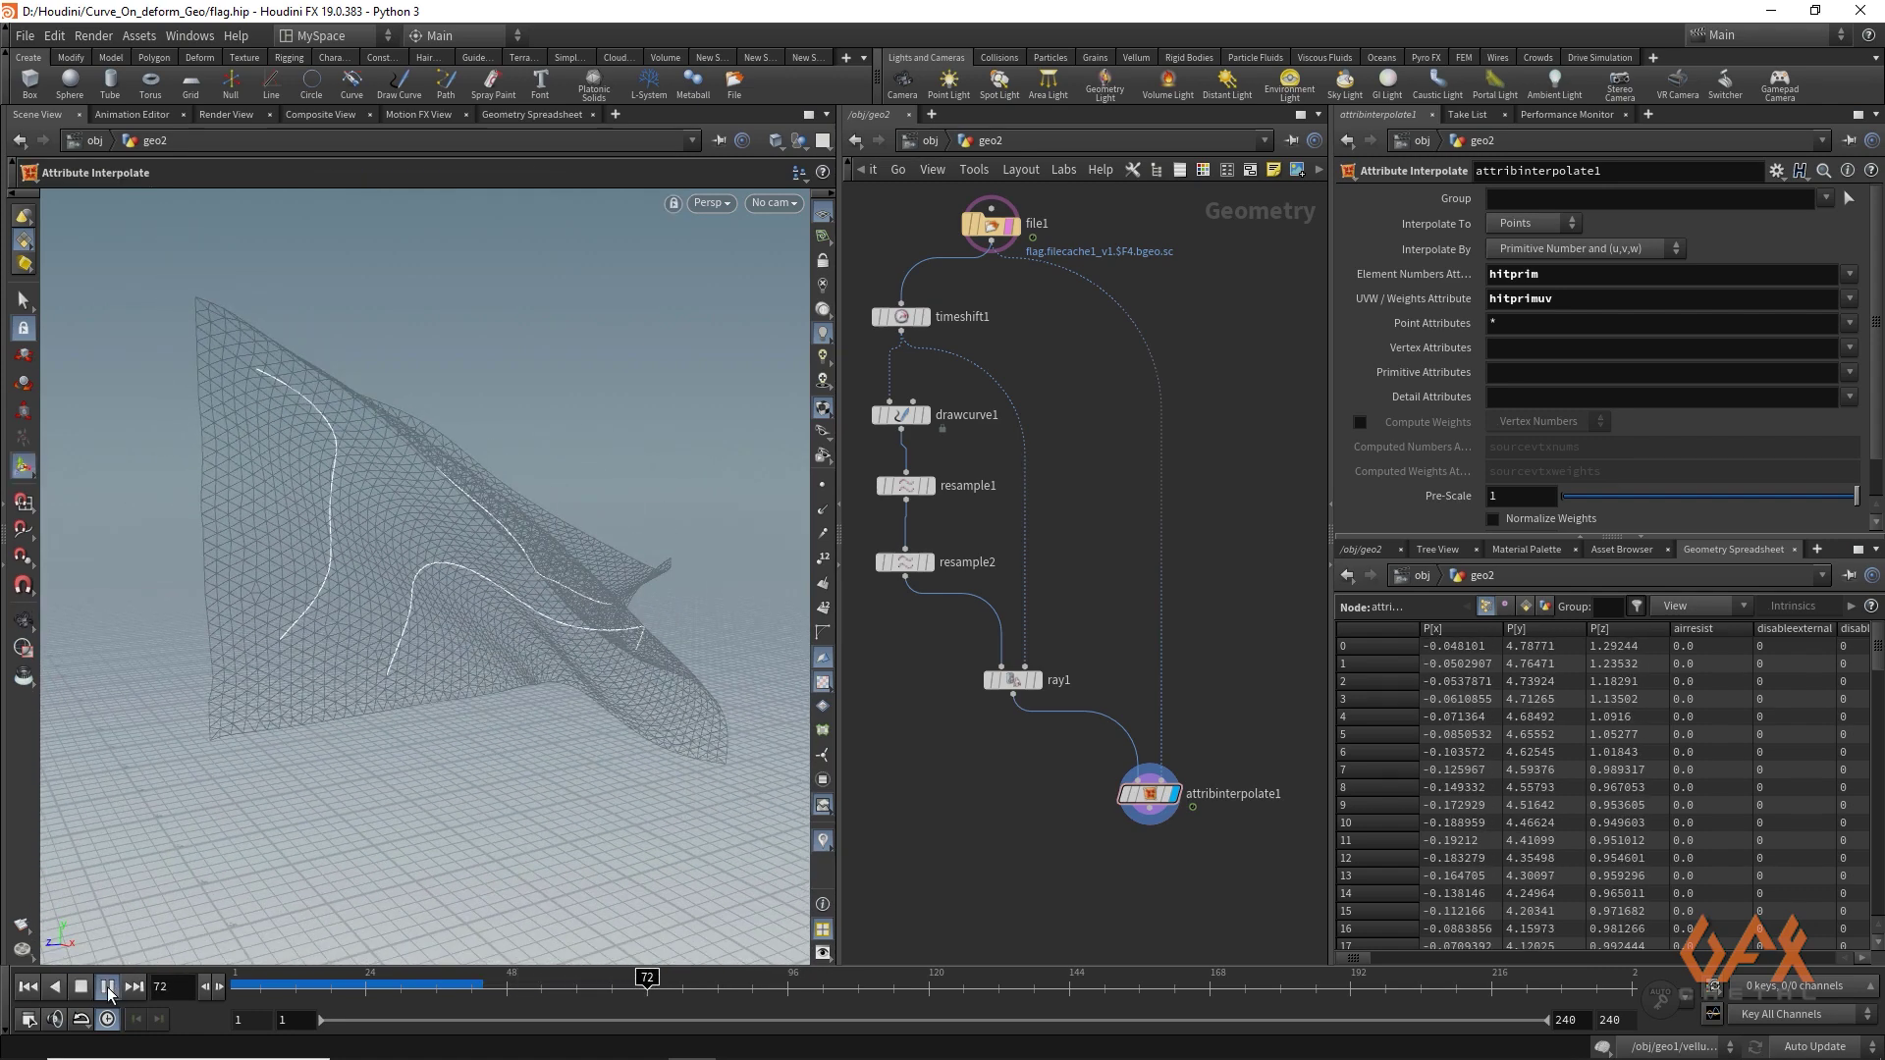